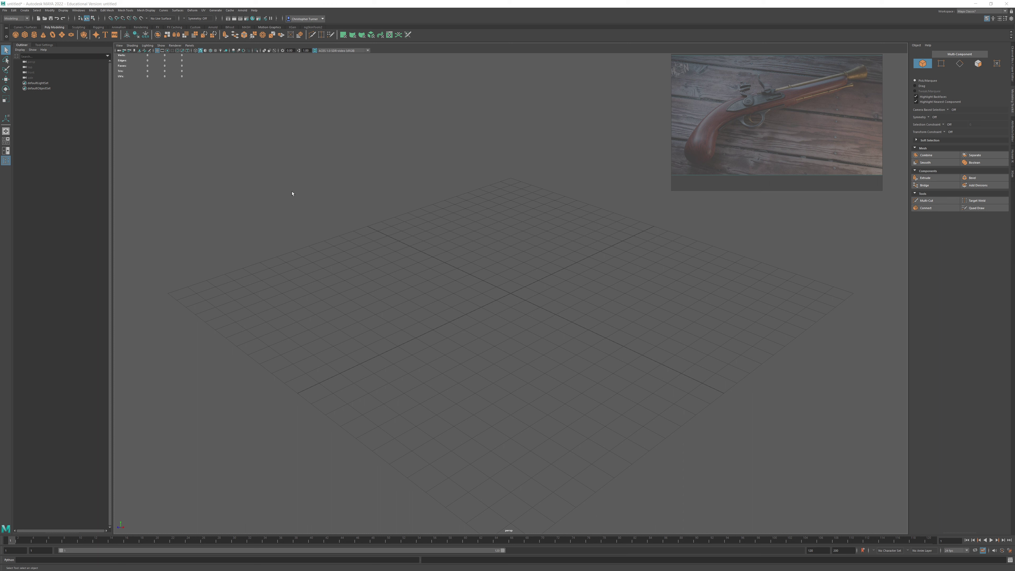
- Create a polygon cube and darken the color of its default lambert1 material to dark grey
{"action": "left_click", "coordinate": [24, 35]}
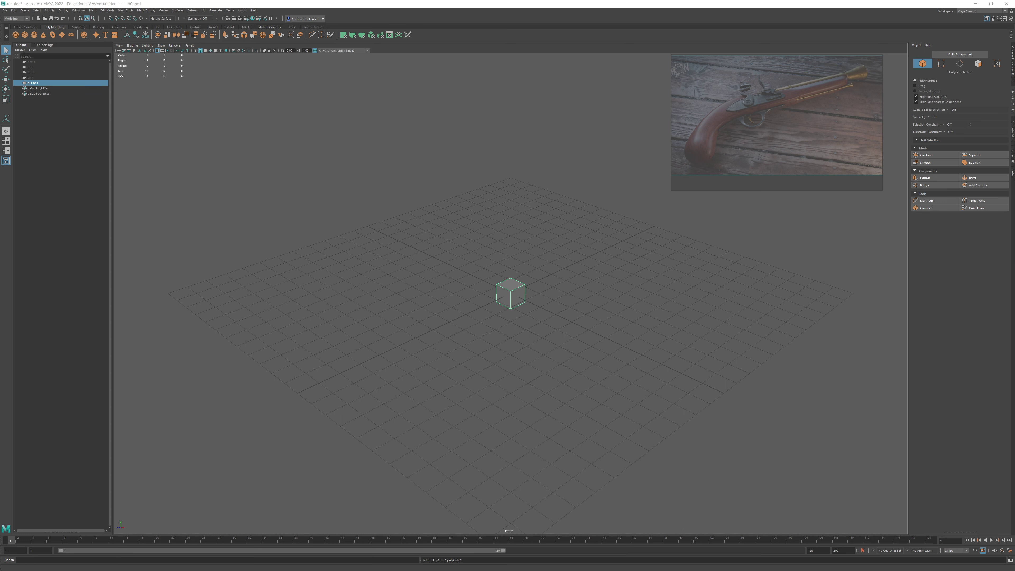
{"action": "left_click", "coordinate": [1013, 130]}
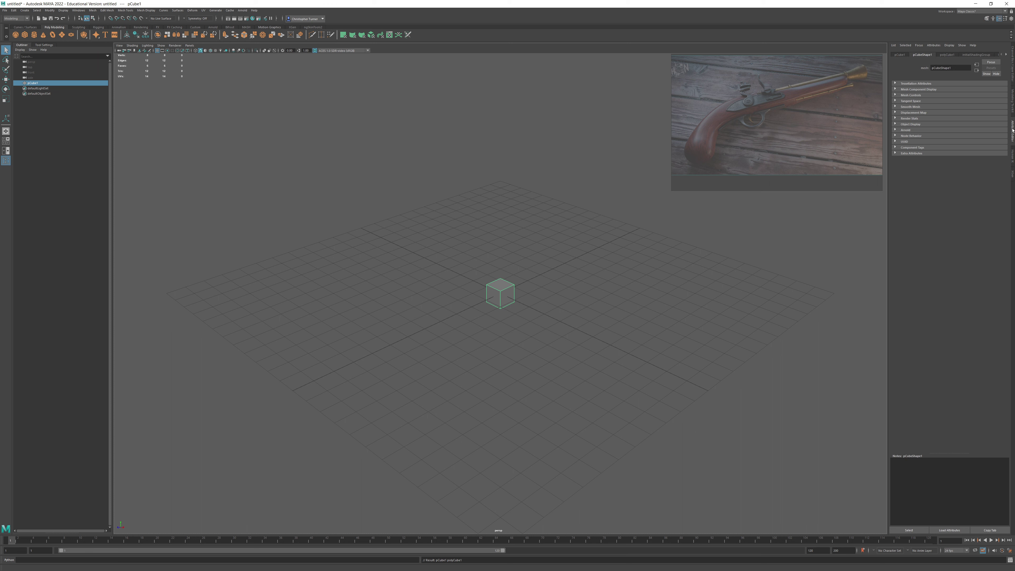
{"action": "left_click", "coordinate": [1005, 55]}
{"action": "left_click", "coordinate": [989, 55]}
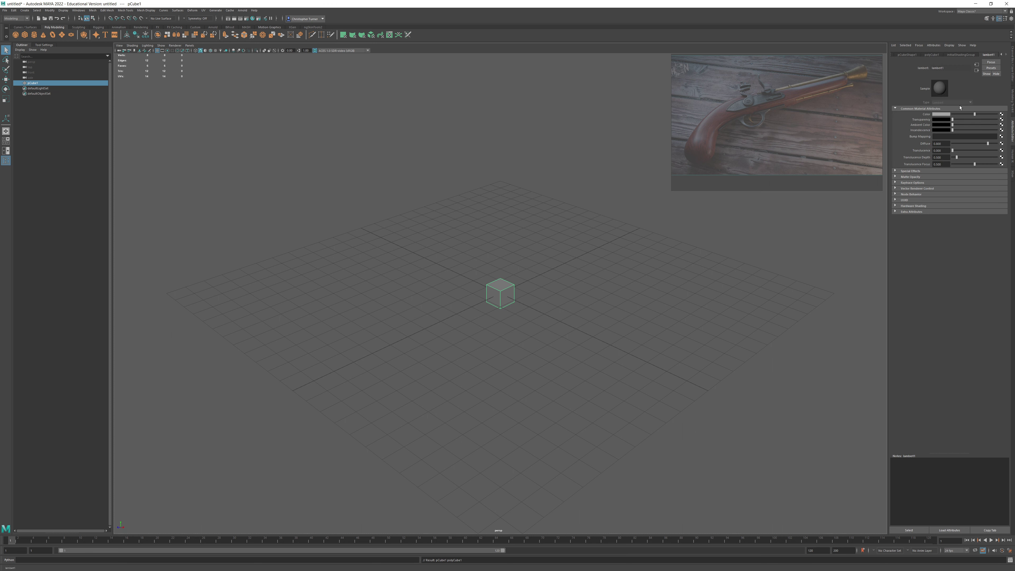
{"action": "left_click_drag", "start_coordinate": [976, 115], "coordinate": [960, 115]}
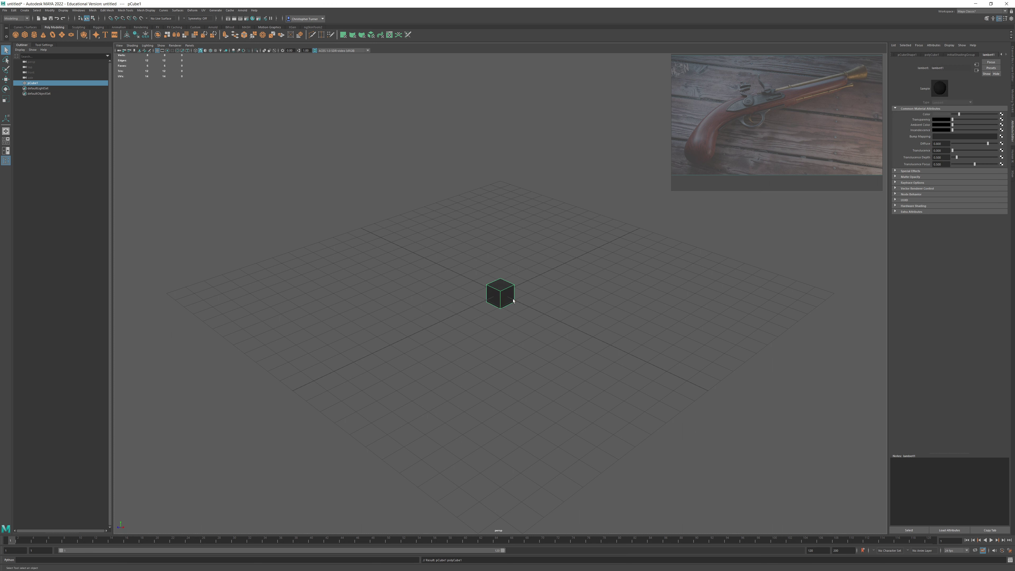
- Display the cube in smooth mesh preview
{"action": "left_click_drag", "start_coordinate": [514, 301], "coordinate": [535, 283], "text": "alt"}
{"action": "scroll", "coordinate": [536, 283], "scroll_direction": "up", "scroll_amount": 5}
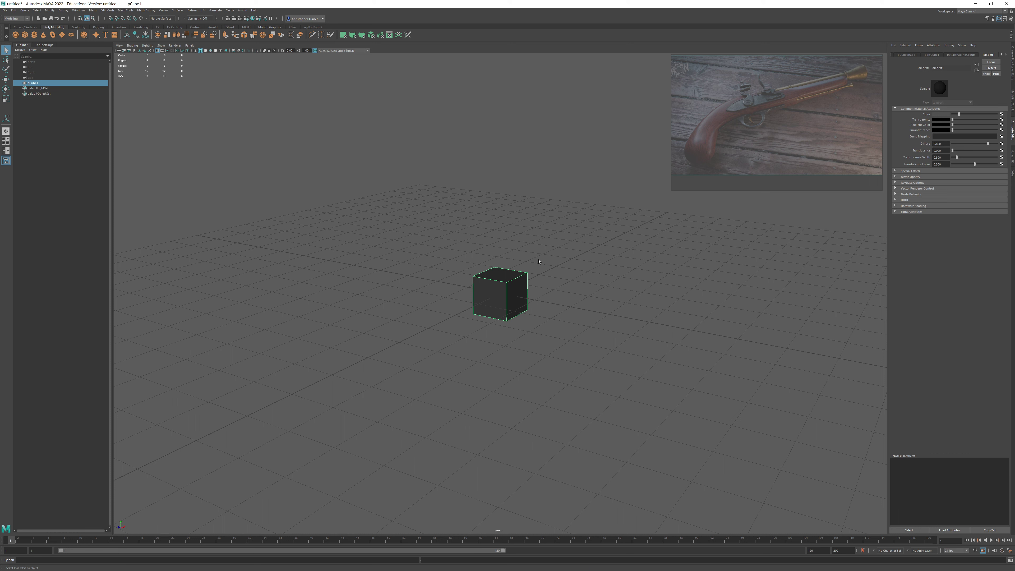
{"action": "key", "text": "3"}
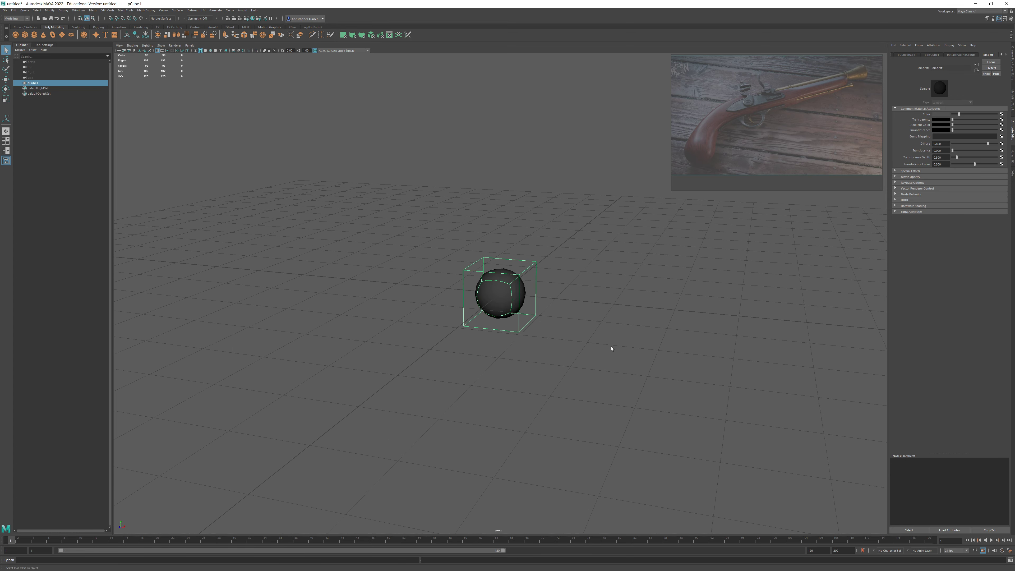
{"action": "left_click_drag", "start_coordinate": [596, 329], "coordinate": [574, 340], "text": "alt"}
{"action": "scroll", "coordinate": [573, 341], "scroll_direction": "up", "scroll_amount": 5}
{"action": "left_click_drag", "start_coordinate": [481, 275], "coordinate": [489, 255], "text": "alt"}
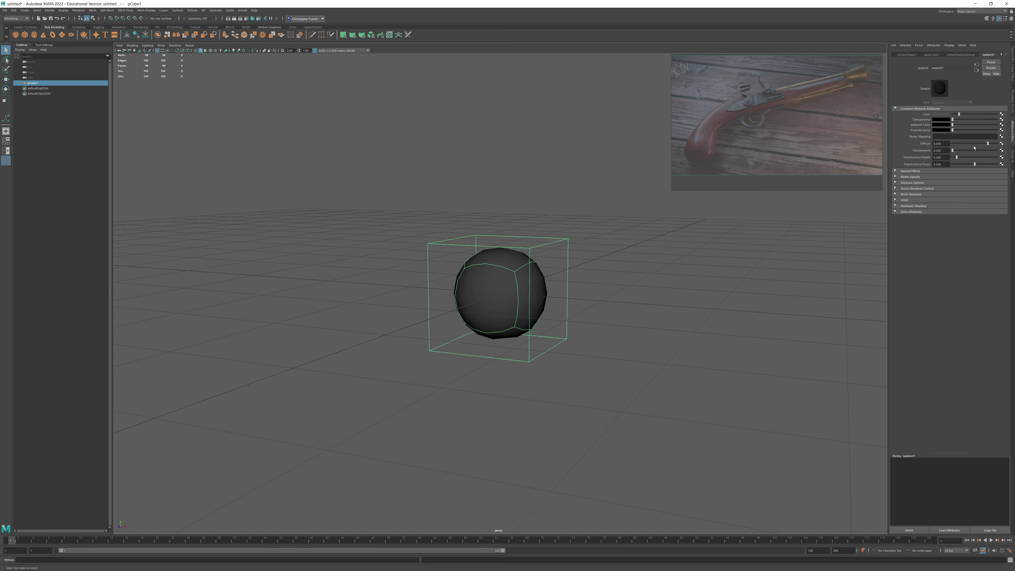
- Extrude one side face of the cube outward and slightly downward to start the back of the pistol stock
{"action": "left_click", "coordinate": [1012, 99]}
{"action": "left_click", "coordinate": [978, 64]}
{"action": "left_click_drag", "start_coordinate": [494, 281], "coordinate": [555, 281], "text": "alt"}
{"action": "left_click", "coordinate": [480, 295]}
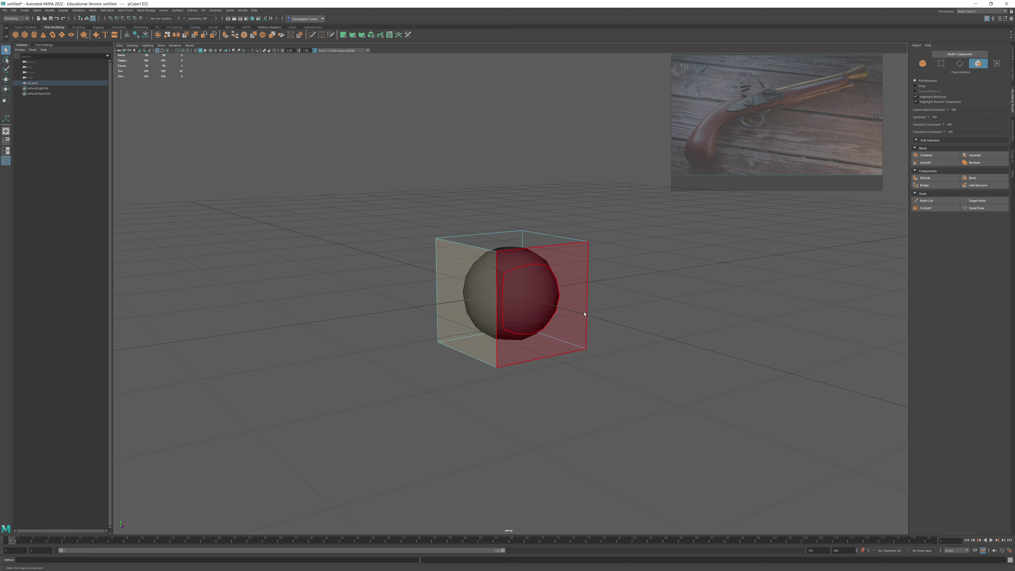
{"action": "right_click_drag", "start_coordinate": [585, 312], "coordinate": [547, 242], "text": "alt"}
{"action": "left_click_drag", "start_coordinate": [611, 270], "coordinate": [596, 263], "text": "alt"}
{"action": "right_click_drag", "start_coordinate": [596, 263], "coordinate": [592, 297], "text": "alt"}
{"action": "left_click_drag", "start_coordinate": [592, 297], "coordinate": [601, 304], "text": "alt"}
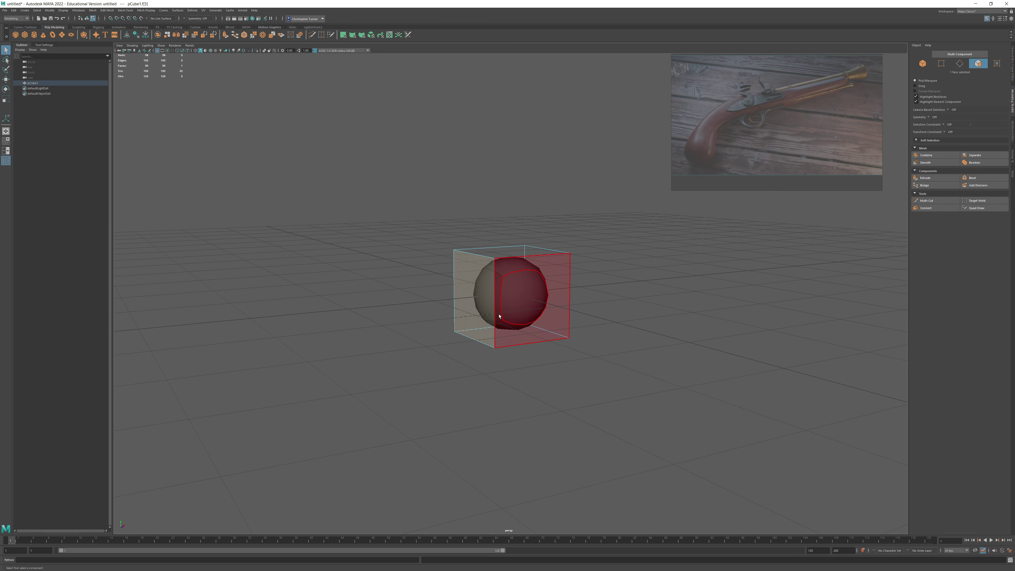
{"action": "left_click", "coordinate": [926, 178]}
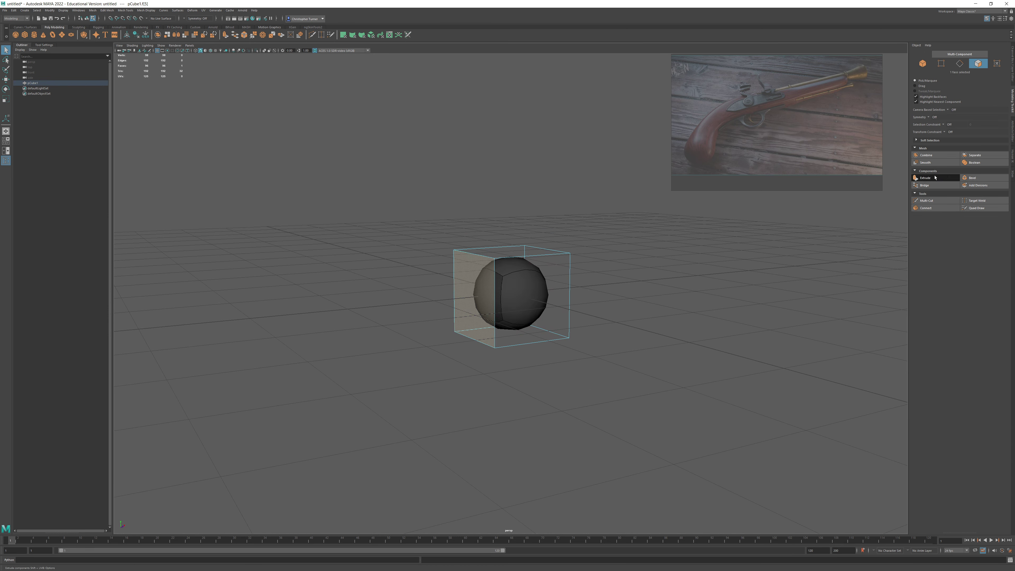
{"action": "left_click_drag", "start_coordinate": [443, 346], "coordinate": [373, 231], "text": "alt"}
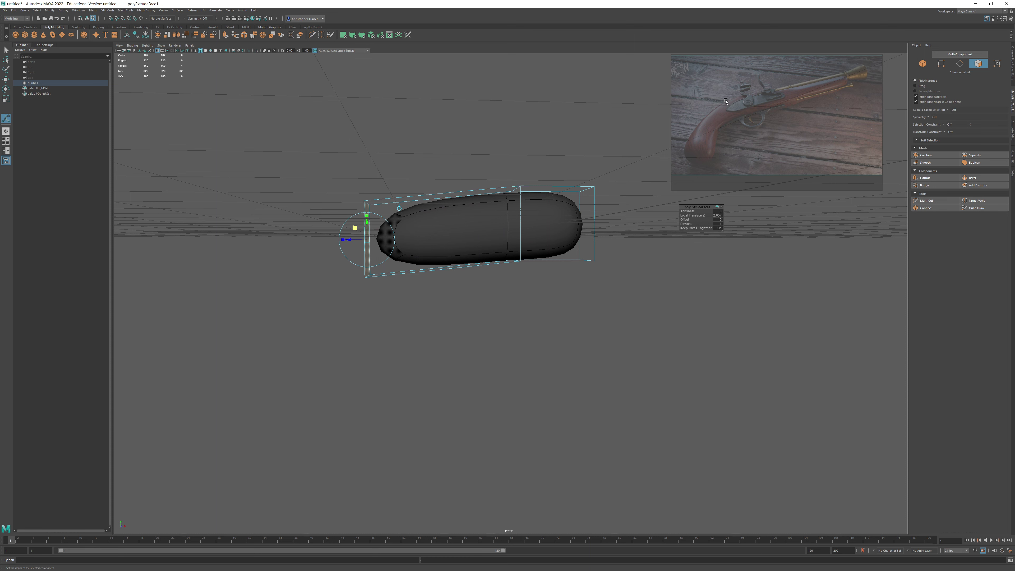
{"action": "mouse_move", "coordinate": [409, 265]}
{"action": "left_mouse_down", "text": "alt"}
{"action": "mouse_move", "coordinate": [400, 248]}
{"action": "mouse_move", "coordinate": [416, 240]}
{"action": "mouse_move", "coordinate": [397, 261]}
{"action": "left_mouse_up", "text": "alt"}
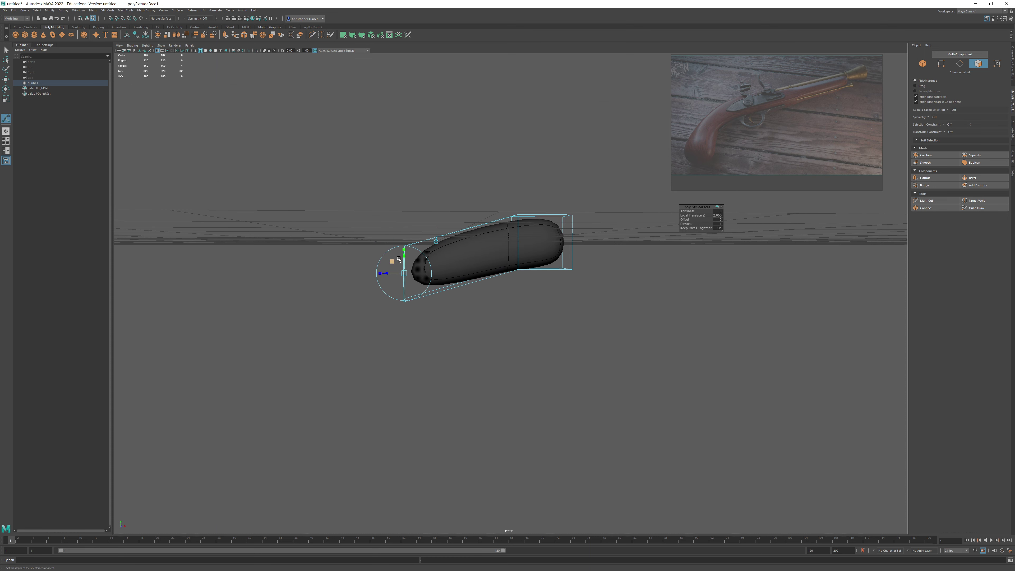
- Rotate the extruded end face to point downward and extrude it again diagonally down to form the grip
{"action": "key", "text": "e"}
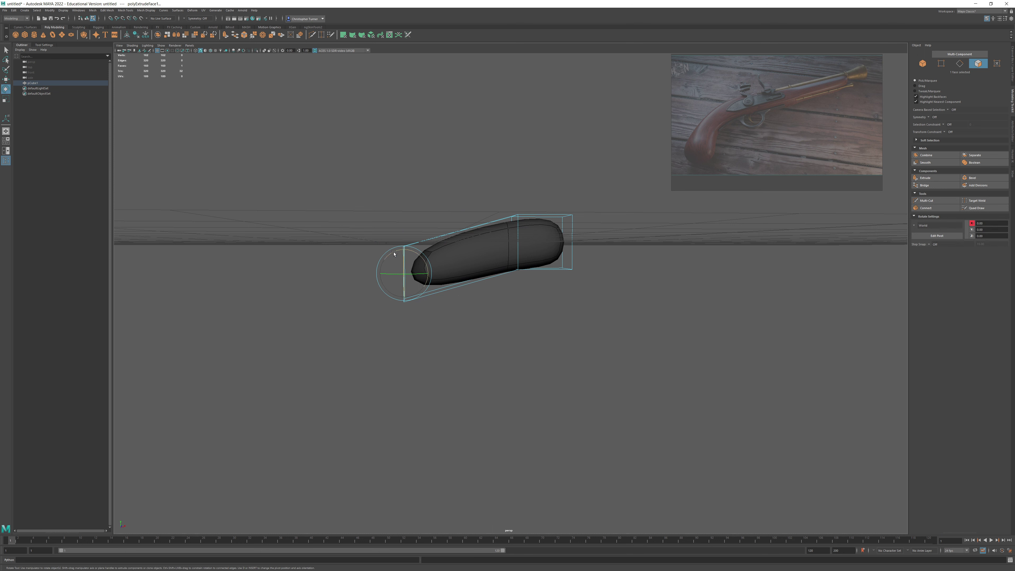
{"action": "left_click_drag", "start_coordinate": [402, 258], "coordinate": [359, 405]}
{"action": "left_click", "coordinate": [926, 178]}
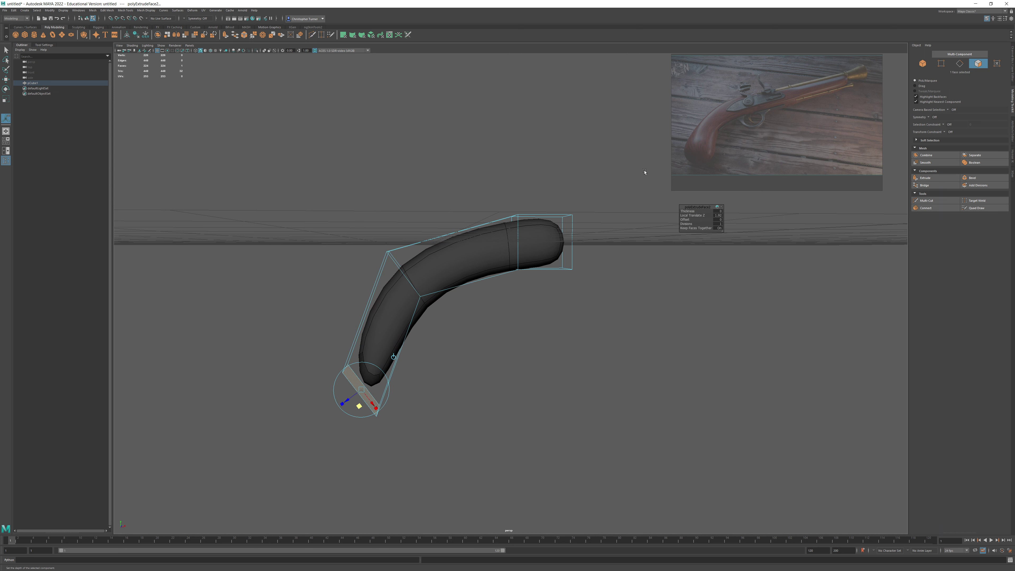
- Move the four vertices behind the stock's front block back toward the grip to lengthen that block
{"action": "key", "text": "q"}
{"action": "key", "text": "F9"}
{"action": "left_click_drag", "start_coordinate": [497, 196], "coordinate": [531, 293]}
{"action": "key", "text": "w"}
{"action": "middle_click_drag", "start_coordinate": [534, 226], "coordinate": [504, 224]}
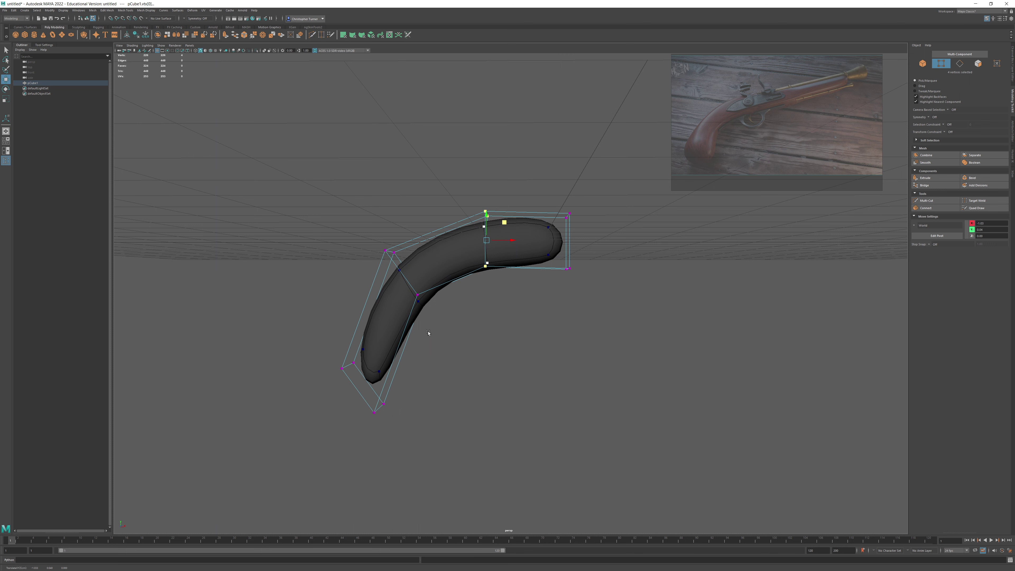
- Move the front and rear vertex pairs at the grip's bottom end apart to flare the butt
{"action": "middle_click_drag", "start_coordinate": [452, 324], "coordinate": [493, 293], "text": "alt"}
{"action": "right_click_drag", "start_coordinate": [492, 292], "coordinate": [503, 362], "text": "alt"}
{"action": "mouse_move", "coordinate": [424, 378]}
{"action": "left_mouse_down"}
{"action": "mouse_move", "coordinate": [391, 404]}
{"action": "mouse_move", "coordinate": [435, 377]}
{"action": "left_mouse_up"}
{"action": "middle_click_drag", "start_coordinate": [436, 378], "coordinate": [480, 351]}
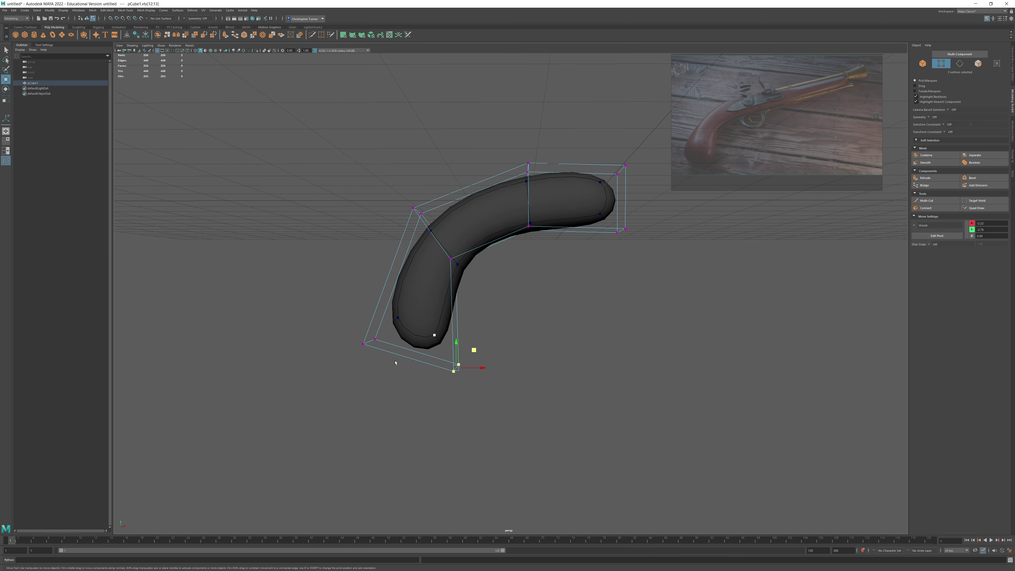
{"action": "left_click_drag", "start_coordinate": [356, 352], "coordinate": [388, 324]}
{"action": "middle_click_drag", "start_coordinate": [387, 324], "coordinate": [358, 329]}
{"action": "left_click_drag", "start_coordinate": [450, 248], "coordinate": [467, 283], "text": "alt"}
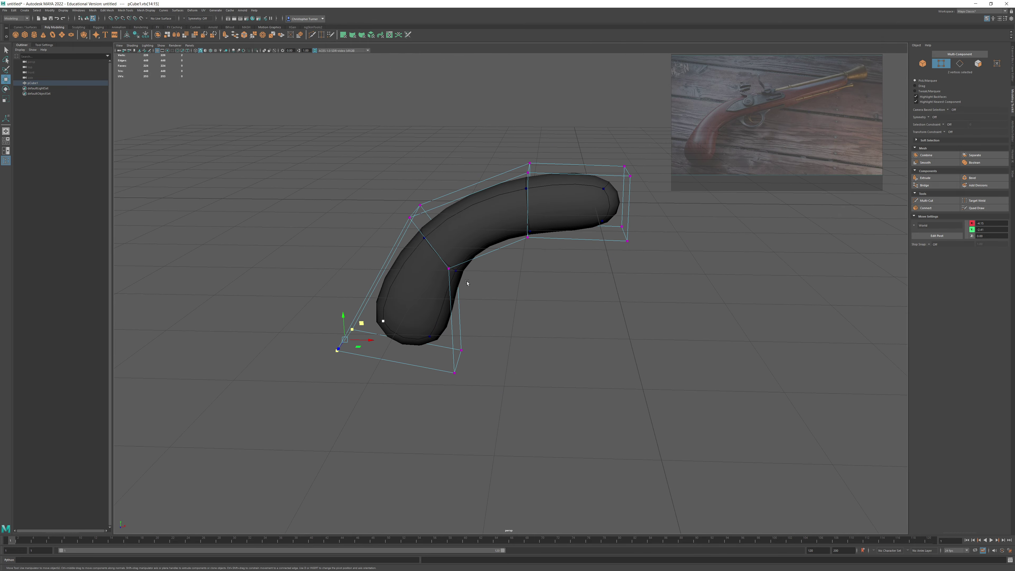
- Connect the vertical edges along both sides of the stock with one segment, adding a lengthwise loop at mid-height
{"action": "left_click_drag", "start_coordinate": [624, 235], "coordinate": [598, 236], "text": "alt"}
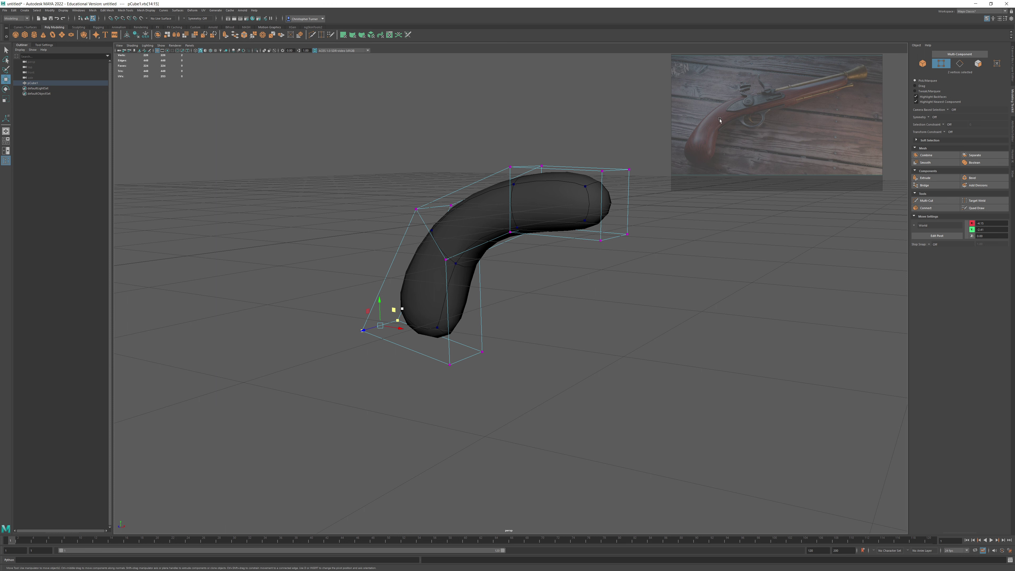
{"action": "scroll", "coordinate": [778, 88], "scroll_direction": "up", "scroll_amount": 2}
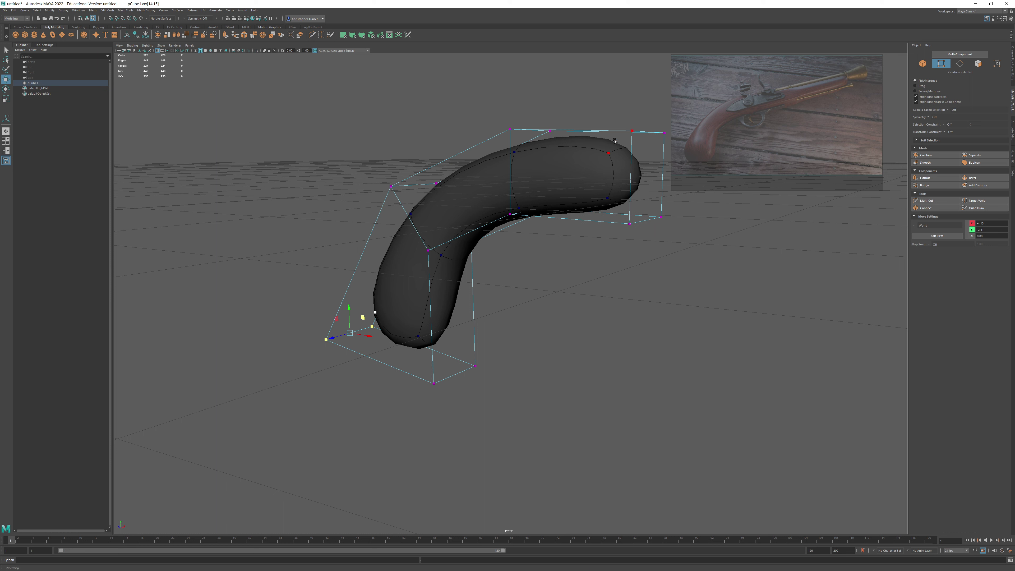
{"action": "scroll", "coordinate": [568, 207], "scroll_direction": "down", "scroll_amount": 1}
{"action": "left_click_drag", "start_coordinate": [602, 197], "coordinate": [624, 196], "text": "alt"}
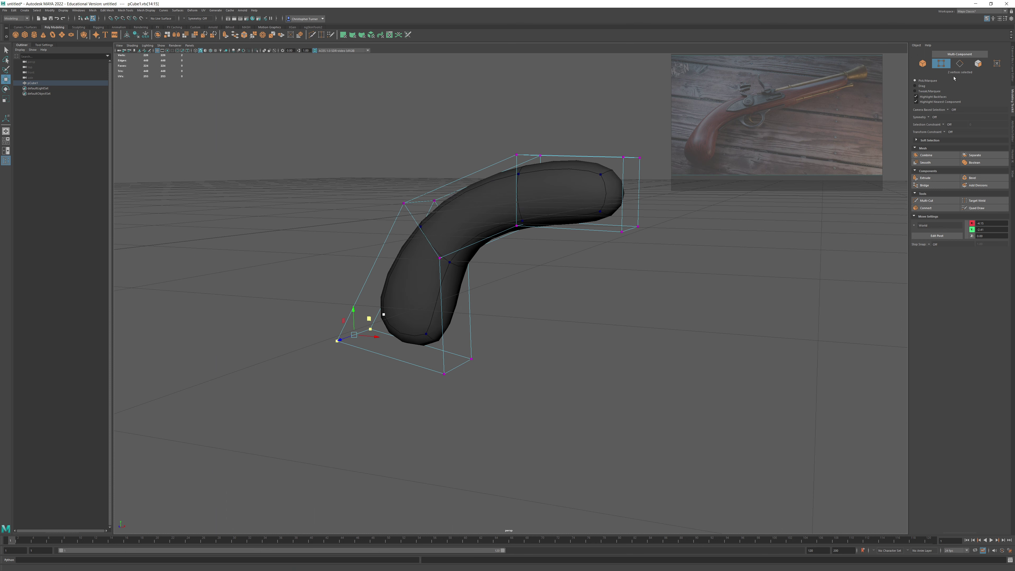
{"action": "left_click", "coordinate": [959, 66]}
{"action": "left_click", "coordinate": [640, 192]}
{"action": "double_click", "coordinate": [624, 190], "text": "shift"}
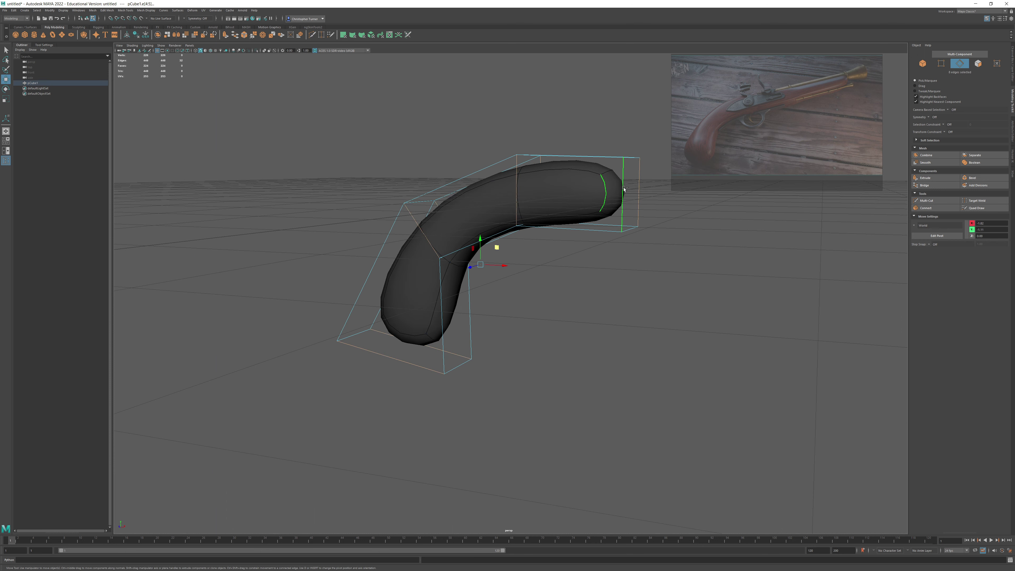
{"action": "left_click", "coordinate": [926, 208]}
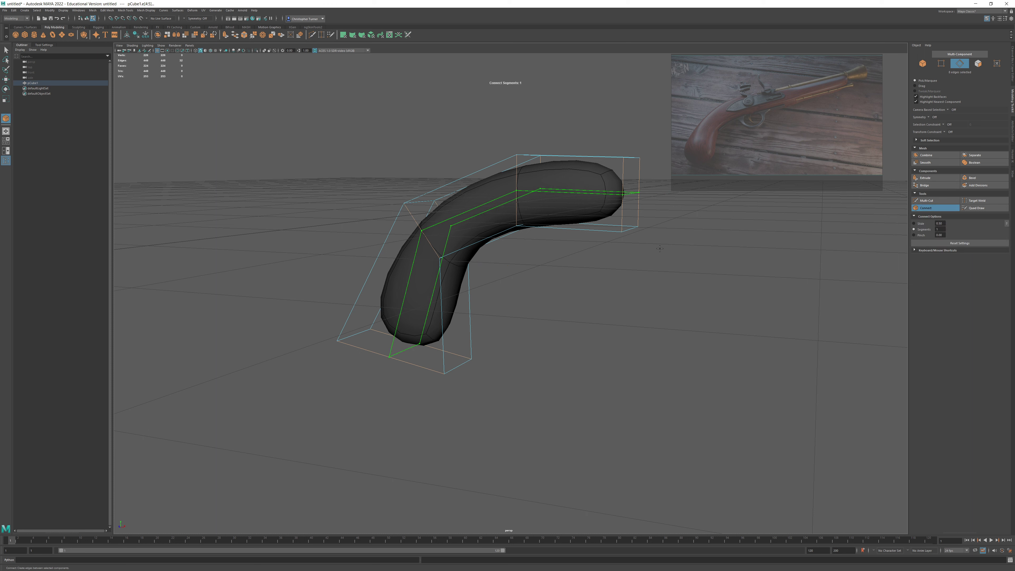
{"action": "key", "text": "w"}
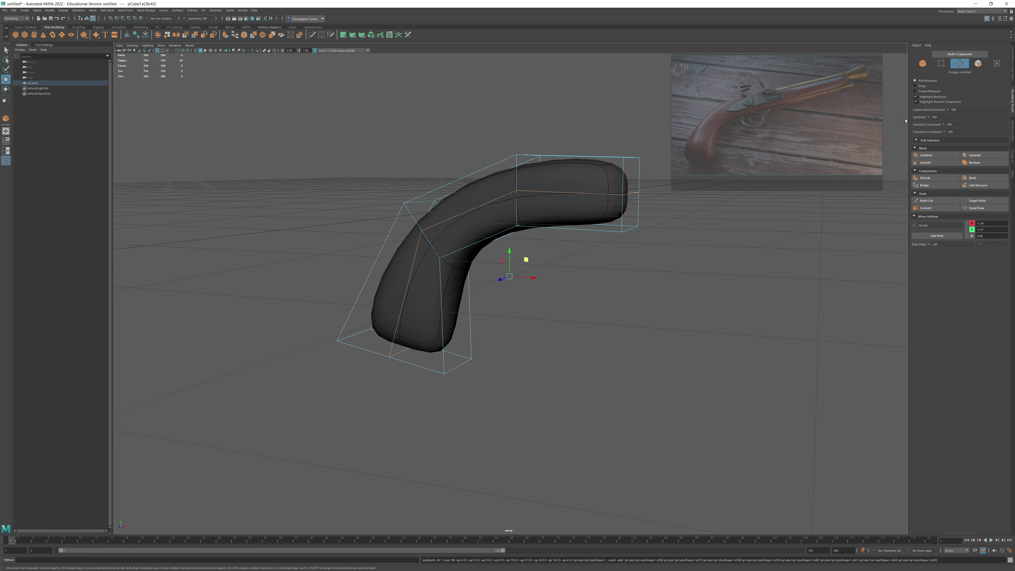
- Extrude the lower front face of the stock far forward to form the long fore-end under the barrel
{"action": "left_click", "coordinate": [978, 63]}
{"action": "left_click", "coordinate": [572, 212]}
{"action": "mouse_move", "coordinate": [646, 193]}
{"action": "left_mouse_down", "text": "alt"}
{"action": "mouse_move", "coordinate": [665, 239]}
{"action": "mouse_move", "coordinate": [649, 238]}
{"action": "mouse_move", "coordinate": [673, 236]}
{"action": "mouse_move", "coordinate": [647, 196]}
{"action": "left_mouse_up", "text": "alt"}
{"action": "left_click", "coordinate": [932, 179]}
{"action": "scroll", "coordinate": [592, 249], "scroll_direction": "down", "scroll_amount": 4}
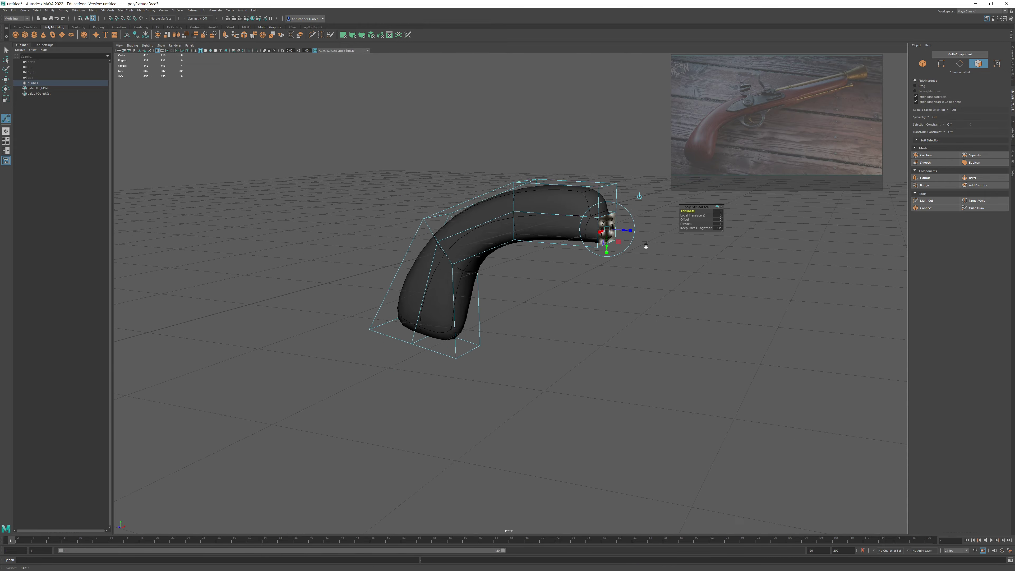
{"action": "left_click_drag", "start_coordinate": [584, 254], "coordinate": [606, 242], "text": "alt"}
{"action": "middle_click_drag", "start_coordinate": [606, 242], "coordinate": [531, 254], "text": "alt"}
{"action": "left_click_drag", "start_coordinate": [532, 255], "coordinate": [699, 250]}
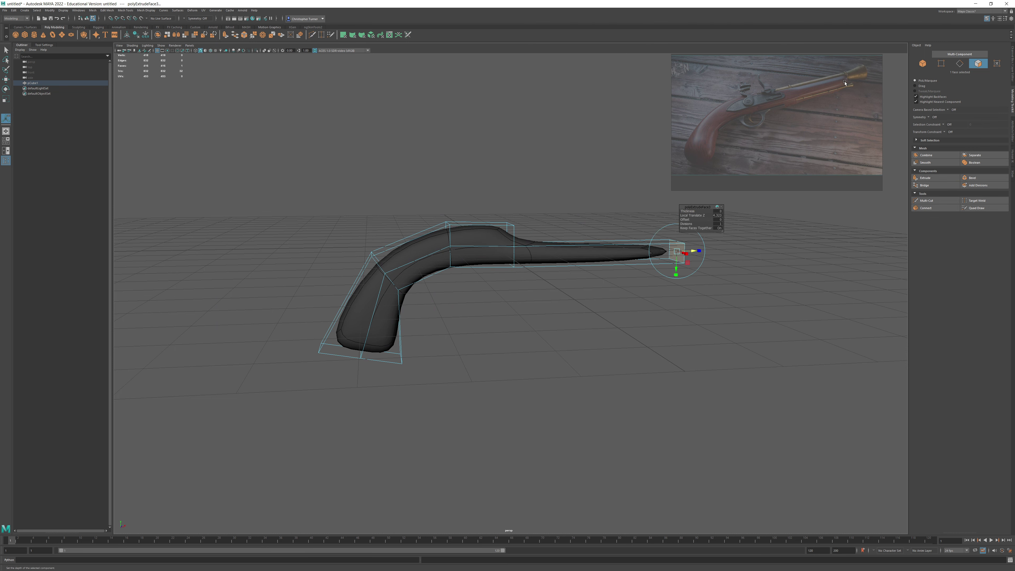
{"action": "left_click_drag", "start_coordinate": [525, 260], "coordinate": [537, 279], "text": "alt"}
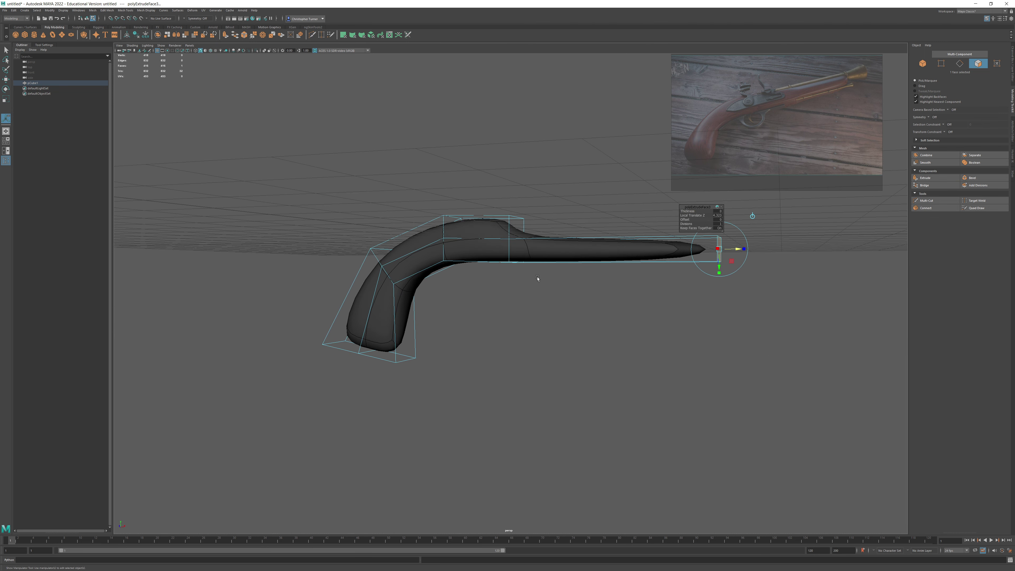
{"action": "left_click", "coordinate": [614, 285]}
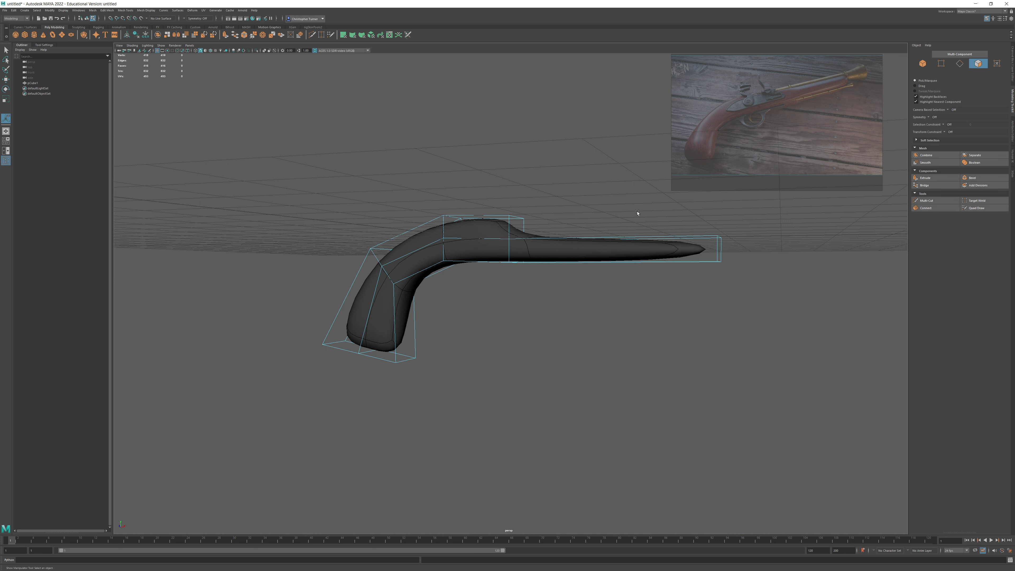
- Scale the vertices of the lengthwise middle loop outward sideways to widen and round the stock
{"action": "middle_click_drag", "start_coordinate": [452, 250], "coordinate": [555, 228], "text": "alt"}
{"action": "left_click_drag", "start_coordinate": [555, 227], "coordinate": [680, 176], "text": "alt"}
{"action": "left_click", "coordinate": [960, 63]}
{"action": "double_click", "coordinate": [445, 221]}
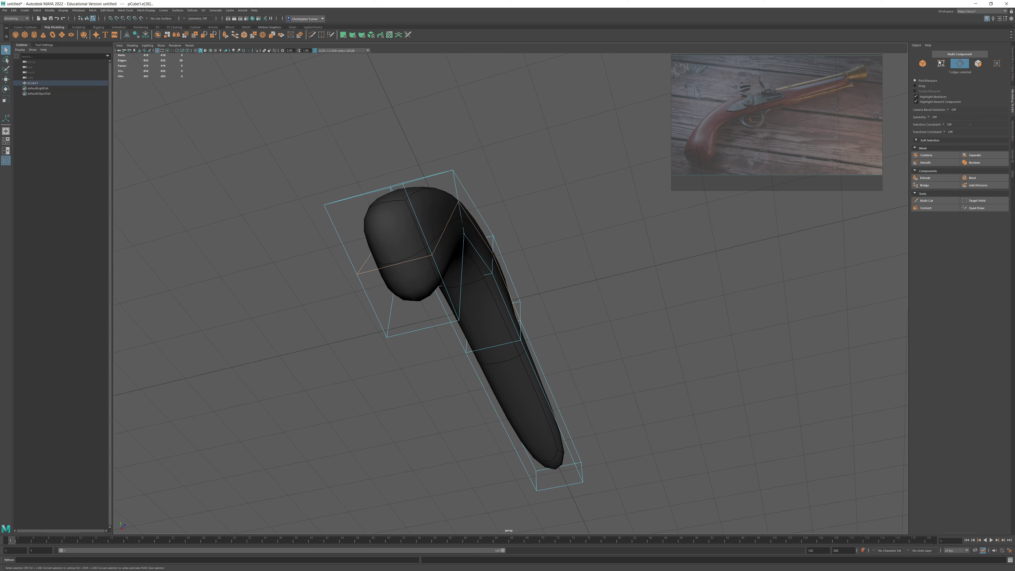
{"action": "left_click", "coordinate": [943, 63]}
{"action": "key", "text": "r"}
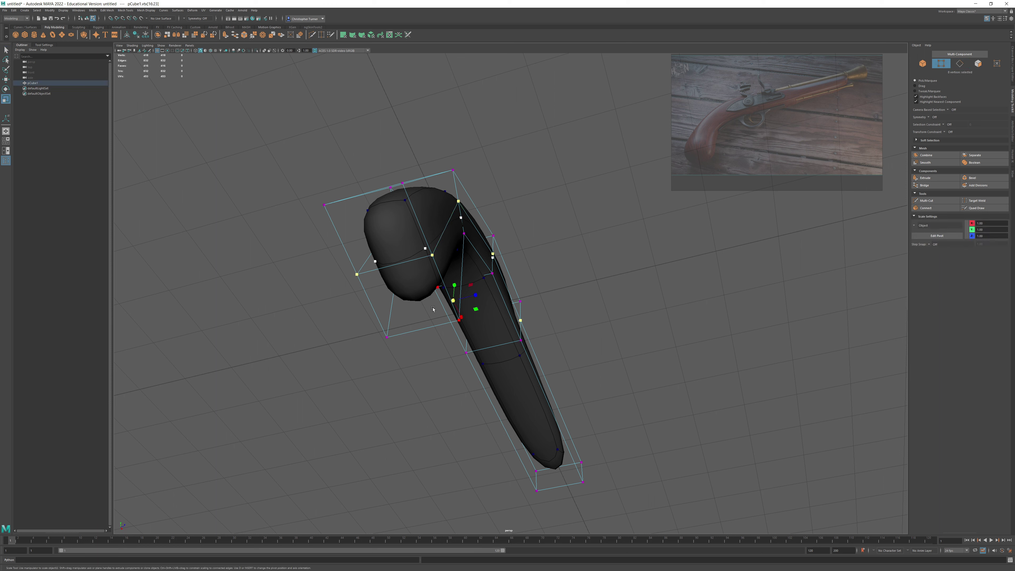
{"action": "left_click_drag", "start_coordinate": [476, 295], "coordinate": [560, 276]}
{"action": "left_click", "coordinate": [607, 348]}
{"action": "left_click", "coordinate": [442, 377], "text": "shift"}
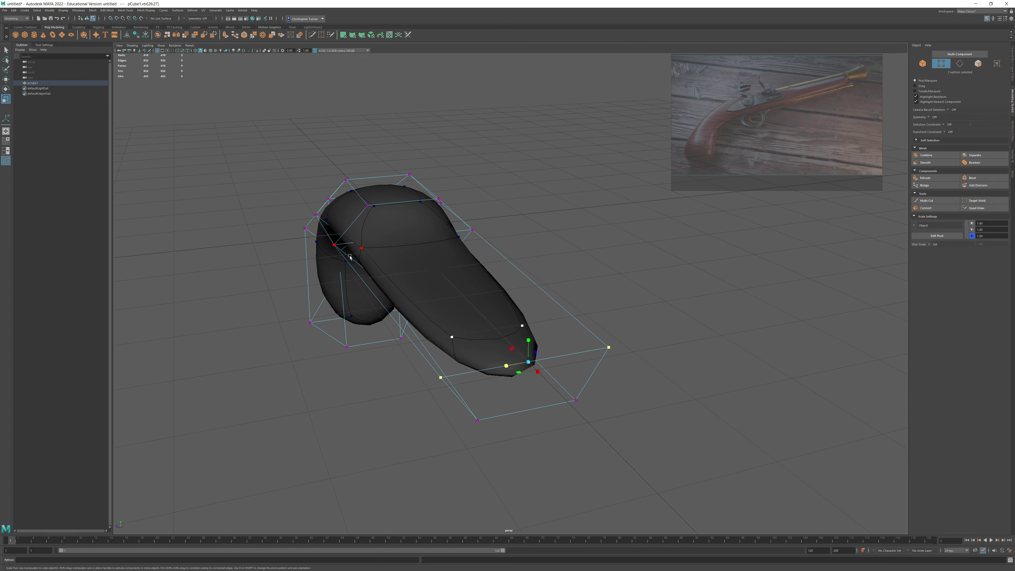
{"action": "left_click_drag", "start_coordinate": [347, 256], "coordinate": [510, 249], "text": "alt"}
{"action": "middle_click_drag", "start_coordinate": [573, 273], "coordinate": [515, 279], "text": "alt"}
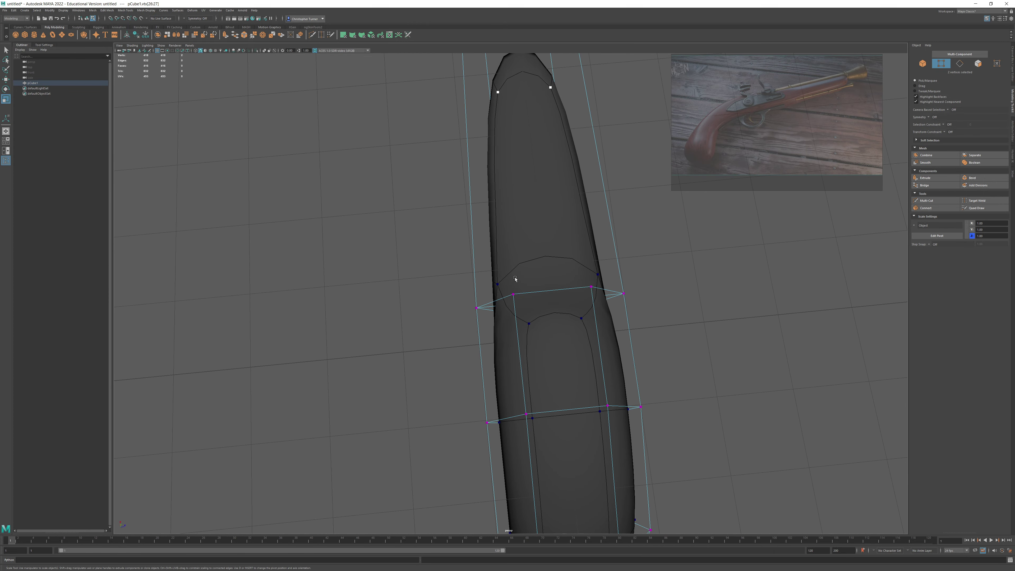
{"action": "left_click_drag", "start_coordinate": [446, 287], "coordinate": [508, 433]}
{"action": "left_click_drag", "start_coordinate": [611, 289], "coordinate": [649, 343]}
{"action": "left_click_drag", "start_coordinate": [613, 275], "coordinate": [647, 320], "text": "shift"}
{"action": "left_click_drag", "start_coordinate": [637, 396], "coordinate": [658, 425], "text": "shift"}
{"action": "left_click_drag", "start_coordinate": [655, 408], "coordinate": [458, 278], "text": "alt"}
- Scale the top vertices of the rear stock and the lower vertices of the fore-end inward sideways to narrow them
{"action": "left_click_drag", "start_coordinate": [424, 211], "coordinate": [540, 241]}
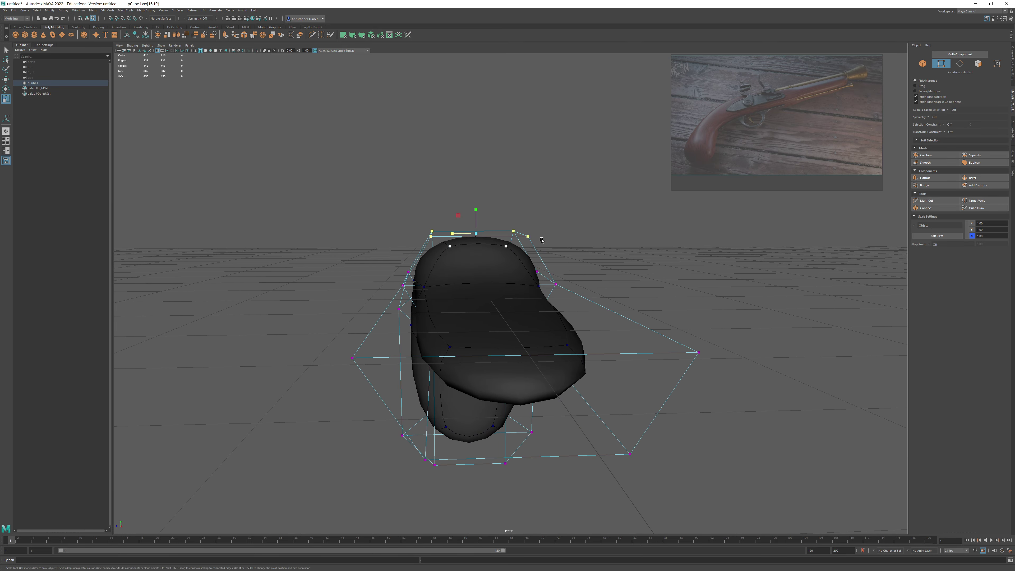
{"action": "left_click_drag", "start_coordinate": [448, 253], "coordinate": [473, 212], "text": "alt"}
{"action": "left_click", "coordinate": [433, 314], "text": "shift"}
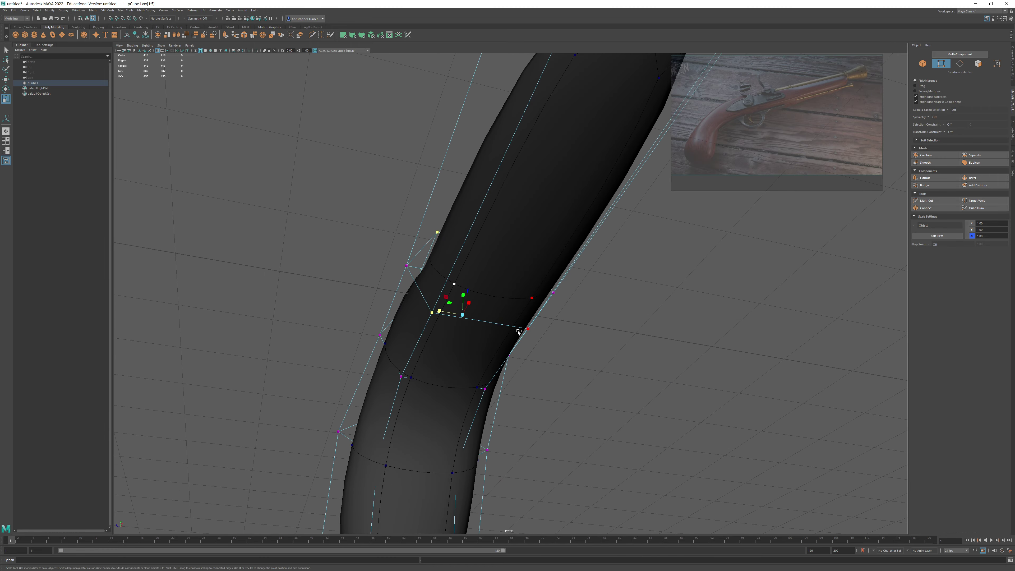
{"action": "left_click_drag", "start_coordinate": [528, 290], "coordinate": [534, 325], "text": "alt"}
{"action": "left_click_drag", "start_coordinate": [546, 363], "coordinate": [753, 405], "text": "shift"}
{"action": "left_click_drag", "start_coordinate": [682, 386], "coordinate": [607, 341], "text": "alt"}
{"action": "left_click_drag", "start_coordinate": [463, 300], "coordinate": [449, 246]}
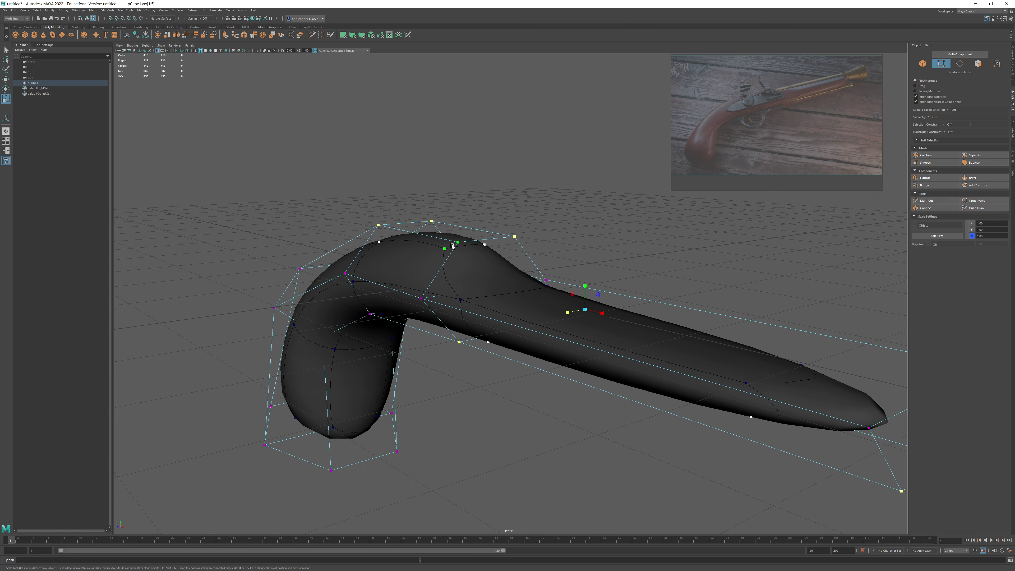
{"action": "left_click_drag", "start_coordinate": [533, 302], "coordinate": [543, 266], "text": "alt"}
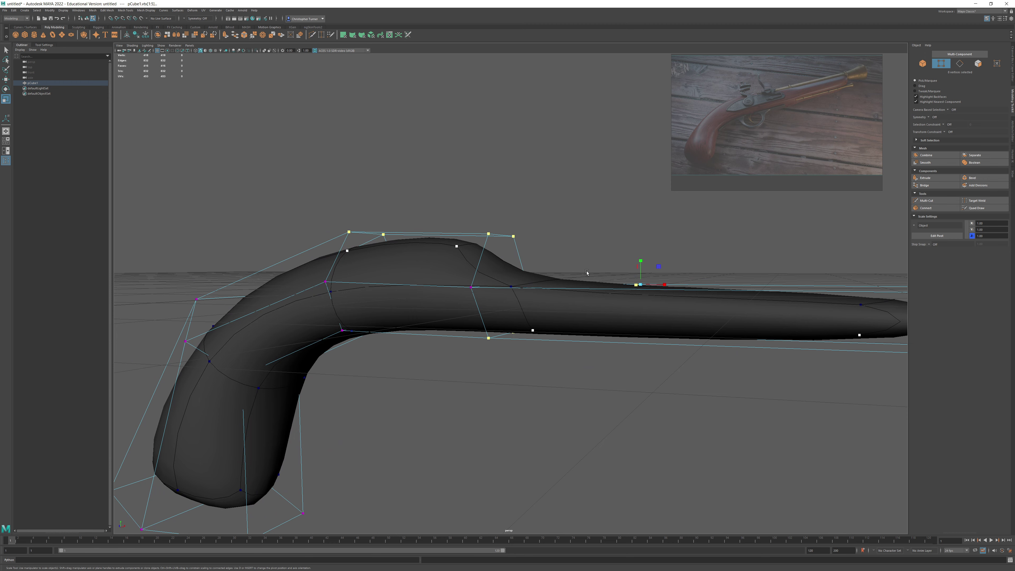
{"action": "middle_click_drag", "start_coordinate": [541, 263], "coordinate": [423, 298], "text": "alt"}
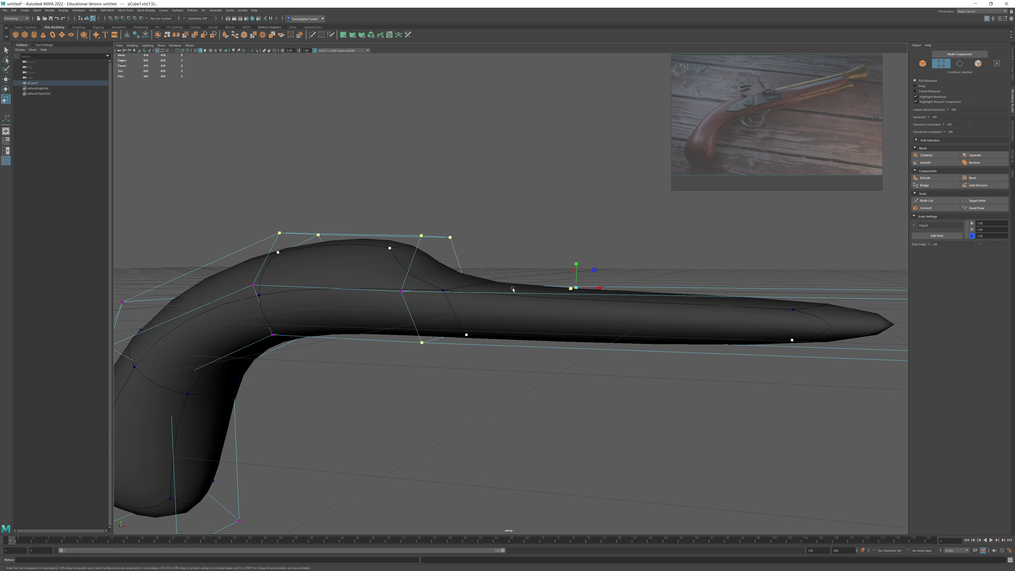
- Sharpen the four edges around the breech face, where the stock steps down to the fore-end, with the Crease Tool
{"action": "left_click", "coordinate": [961, 65]}
{"action": "left_click_drag", "start_coordinate": [485, 207], "coordinate": [416, 256]}
{"action": "left_click_drag", "start_coordinate": [374, 209], "coordinate": [640, 430], "text": "ctrl"}
{"action": "left_click", "coordinate": [445, 300], "text": "shift"}
{"action": "left_click_drag", "start_coordinate": [463, 253], "coordinate": [476, 234], "text": "alt"}
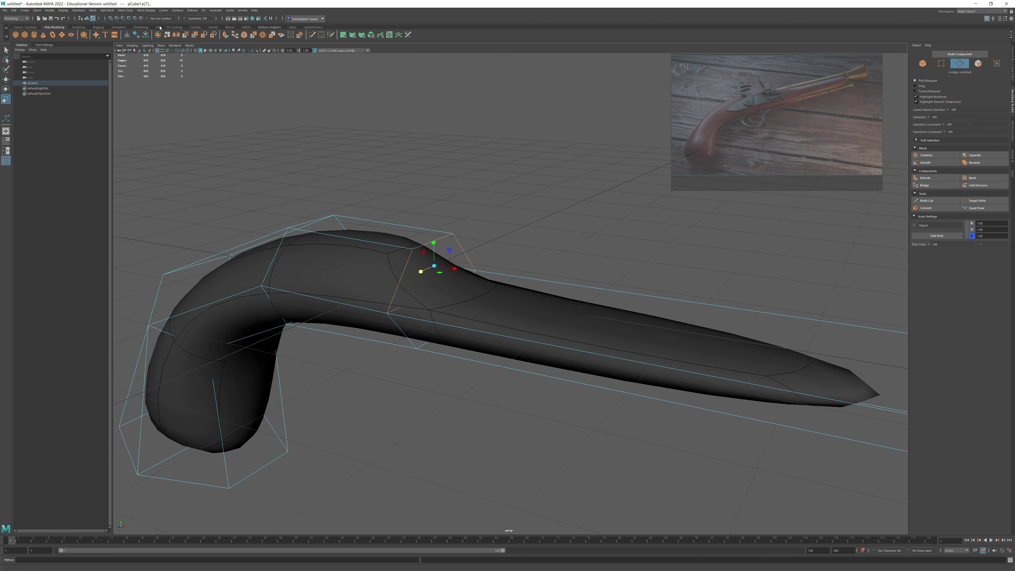
{"action": "left_click", "coordinate": [125, 11]}
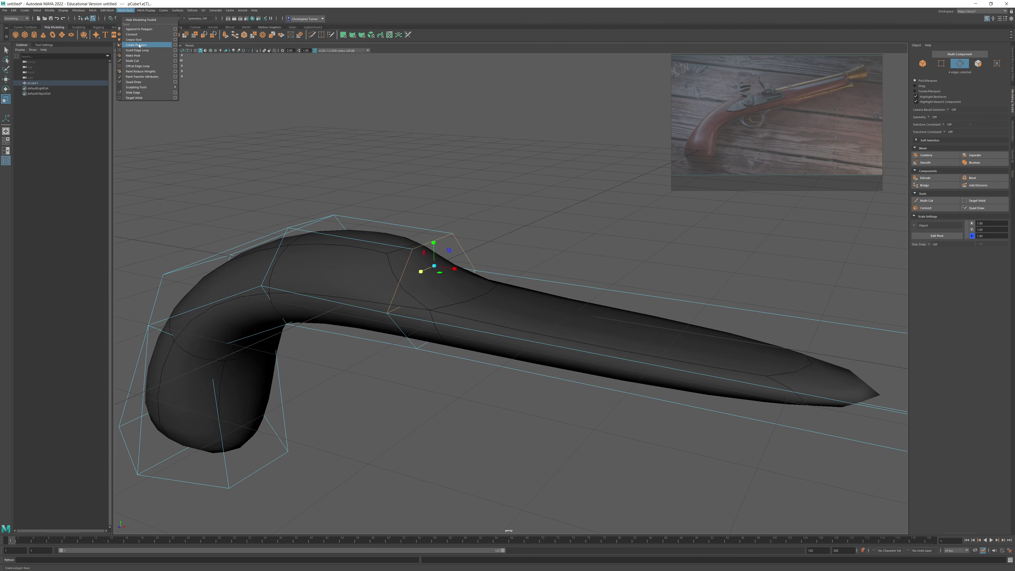
{"action": "left_click", "coordinate": [129, 40]}
{"action": "middle_click_drag", "start_coordinate": [515, 276], "coordinate": [527, 256], "text": "alt"}
{"action": "right_click_drag", "start_coordinate": [527, 256], "coordinate": [542, 281], "text": "alt"}
{"action": "middle_click_drag", "start_coordinate": [543, 281], "coordinate": [566, 250], "text": "alt"}
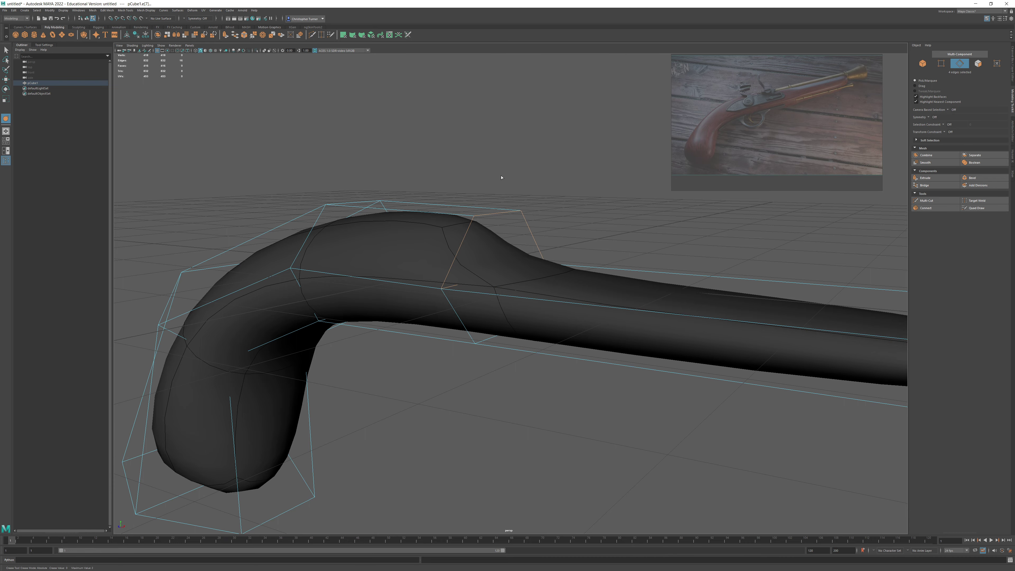
{"action": "middle_click_drag", "start_coordinate": [502, 177], "coordinate": [614, 188]}
- Crease the two long top edges of the fore-end and the top edge at its front end
{"action": "left_click_drag", "start_coordinate": [615, 188], "coordinate": [779, 146], "text": "alt"}
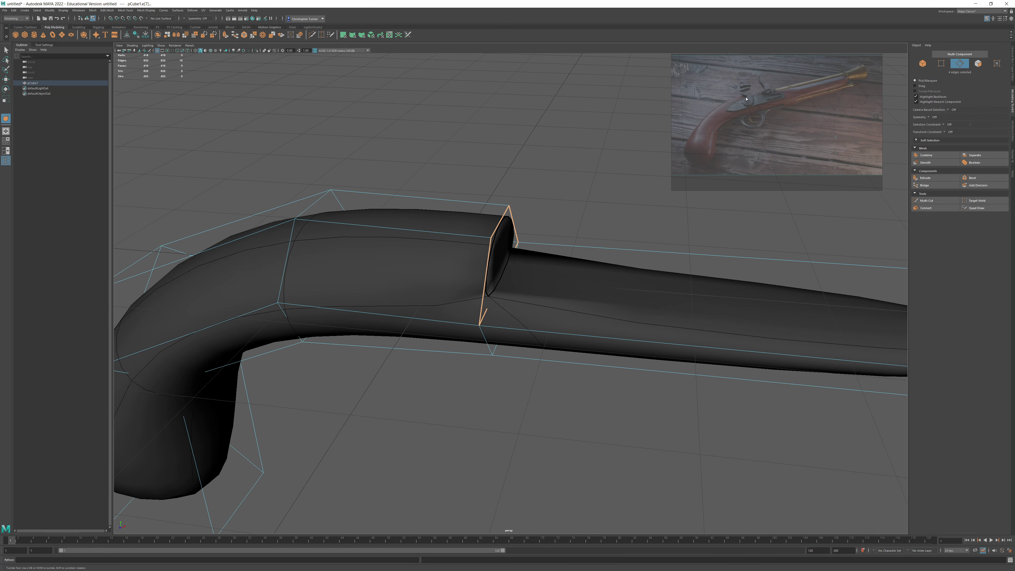
{"action": "left_click_drag", "start_coordinate": [752, 94], "coordinate": [555, 225], "text": "alt"}
{"action": "mouse_move", "coordinate": [548, 267]}
{"action": "left_mouse_down"}
{"action": "mouse_move", "coordinate": [530, 256]}
{"action": "mouse_move", "coordinate": [541, 257]}
{"action": "left_mouse_up"}
{"action": "middle_click_drag", "start_coordinate": [551, 256], "coordinate": [691, 261]}
{"action": "left_click_drag", "start_coordinate": [690, 260], "coordinate": [846, 120], "text": "alt"}
{"action": "left_click", "coordinate": [652, 294]}
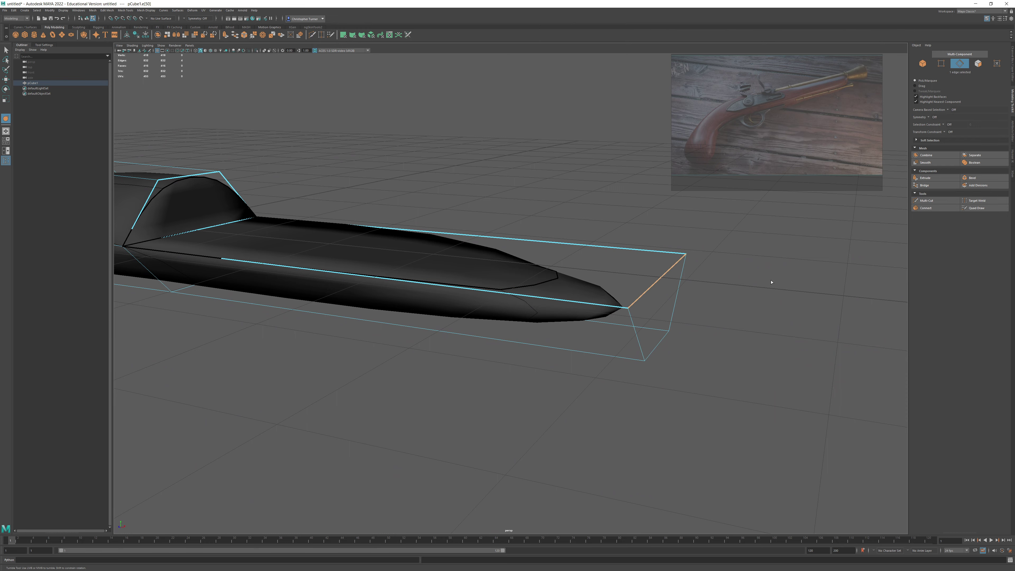
{"action": "left_click_drag", "start_coordinate": [771, 283], "coordinate": [769, 272], "text": "alt"}
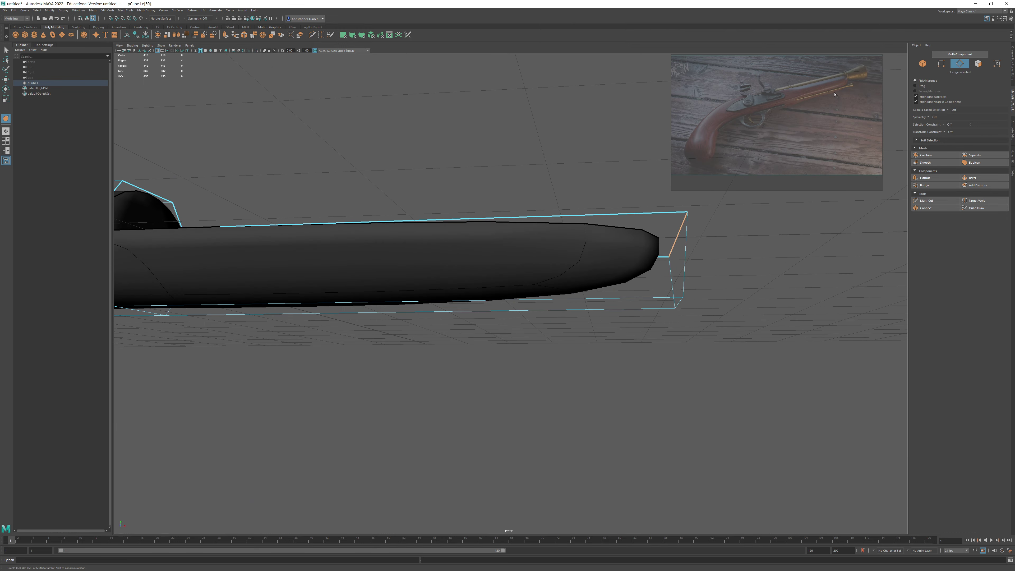
- Scale the vertices of the fore-end's front end and the breech loop inward sideways to slim the front of the stock
{"action": "left_click_drag", "start_coordinate": [424, 277], "coordinate": [464, 256], "text": "alt"}
{"action": "key", "text": "F9"}
{"action": "left_click_drag", "start_coordinate": [368, 75], "coordinate": [519, 339]}
{"action": "key", "text": "r"}
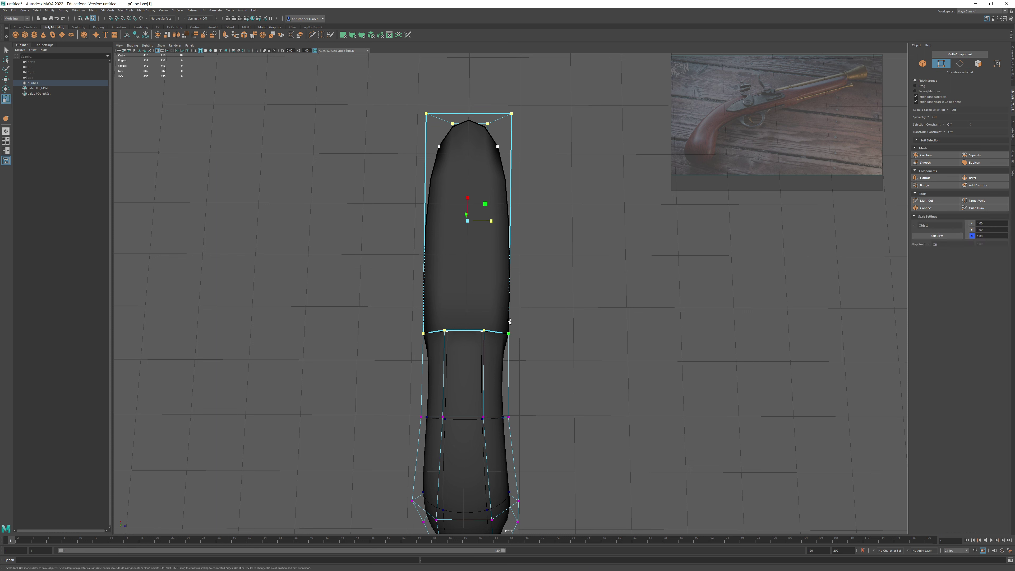
{"action": "left_click_drag", "start_coordinate": [490, 219], "coordinate": [468, 220]}
- Round the butt by moving the middle vertex pair at the grip's end down and adjusting the rear and front pairs
{"action": "left_click_drag", "start_coordinate": [515, 257], "coordinate": [418, 329], "text": "alt"}
{"action": "left_click_drag", "start_coordinate": [456, 276], "coordinate": [440, 293], "text": "alt"}
{"action": "left_click_drag", "start_coordinate": [392, 212], "coordinate": [336, 341]}
{"action": "left_click_drag", "start_coordinate": [496, 412], "coordinate": [488, 349], "text": "alt"}
{"action": "middle_click_drag", "start_coordinate": [480, 349], "coordinate": [556, 327], "text": "alt"}
{"action": "left_click_drag", "start_coordinate": [556, 327], "coordinate": [423, 354], "text": "alt"}
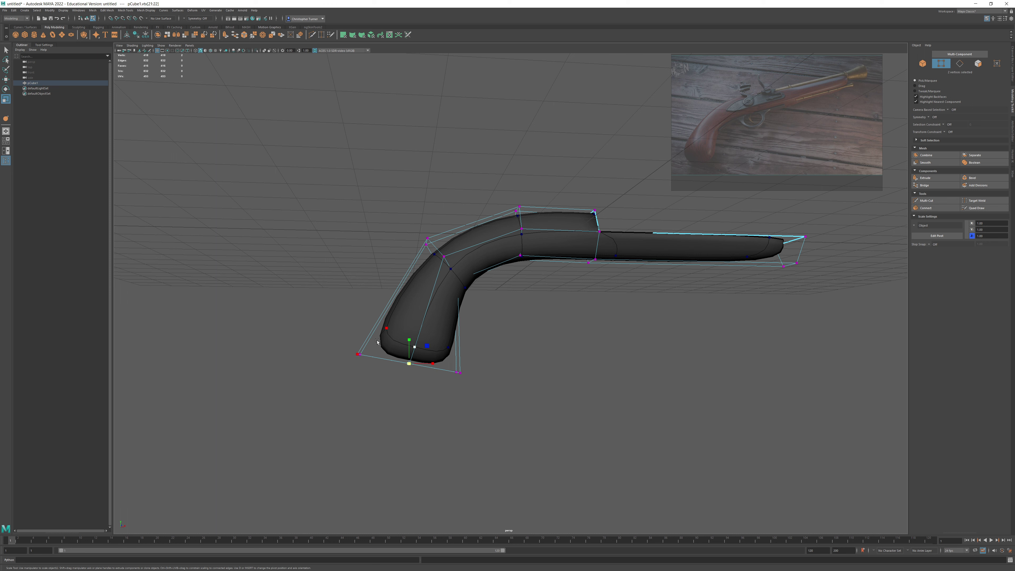
{"action": "key", "text": "w"}
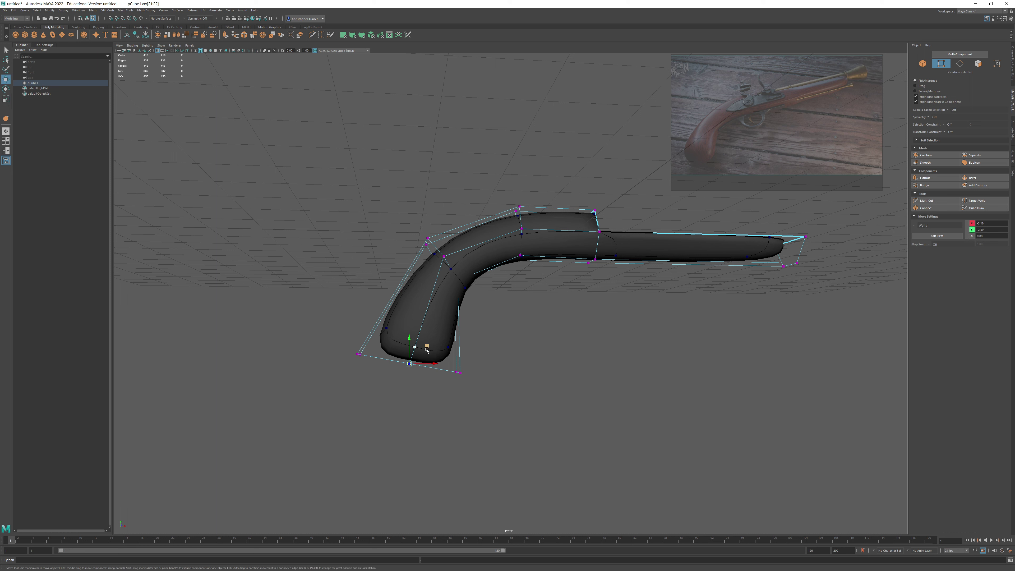
{"action": "left_click_drag", "start_coordinate": [426, 348], "coordinate": [421, 369]}
{"action": "left_click_drag", "start_coordinate": [338, 343], "coordinate": [368, 332]}
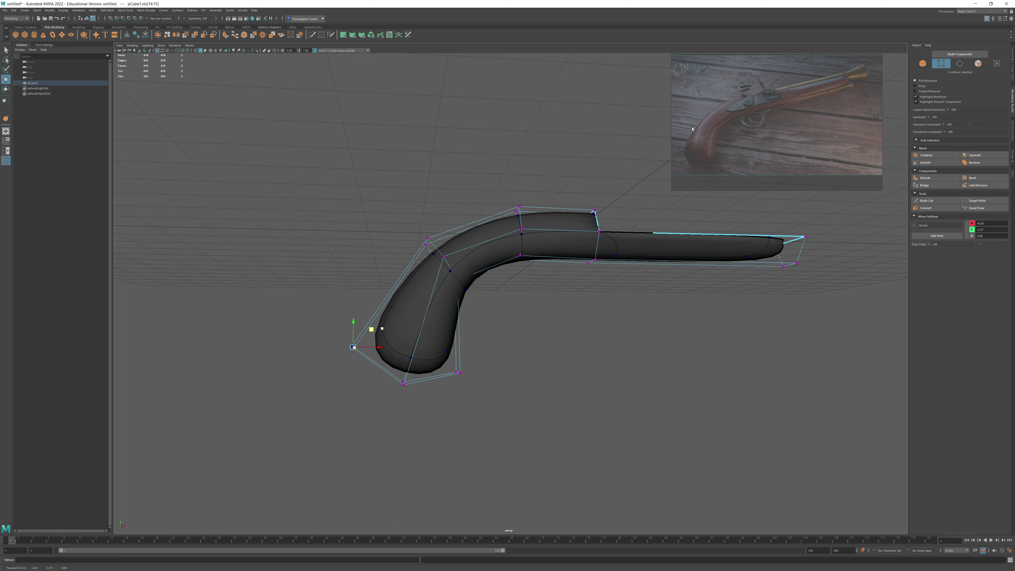
{"action": "left_click_drag", "start_coordinate": [451, 366], "coordinate": [484, 352]}
- Turn off the smooth preview of the stock and hide the viewport grid
{"action": "left_click_drag", "start_coordinate": [719, 290], "coordinate": [625, 319], "text": "alt"}
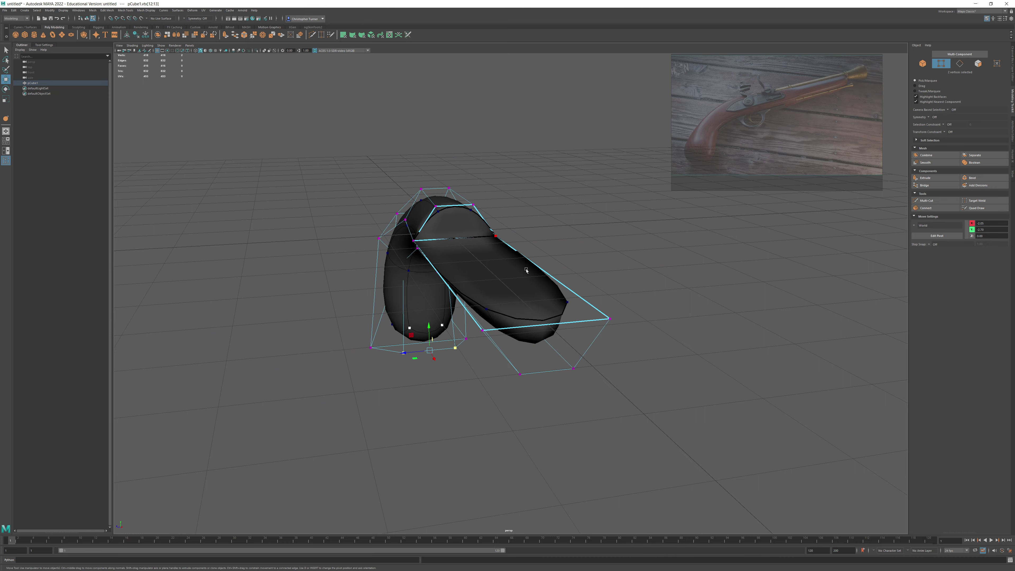
{"action": "left_click_drag", "start_coordinate": [527, 270], "coordinate": [502, 273], "text": "alt"}
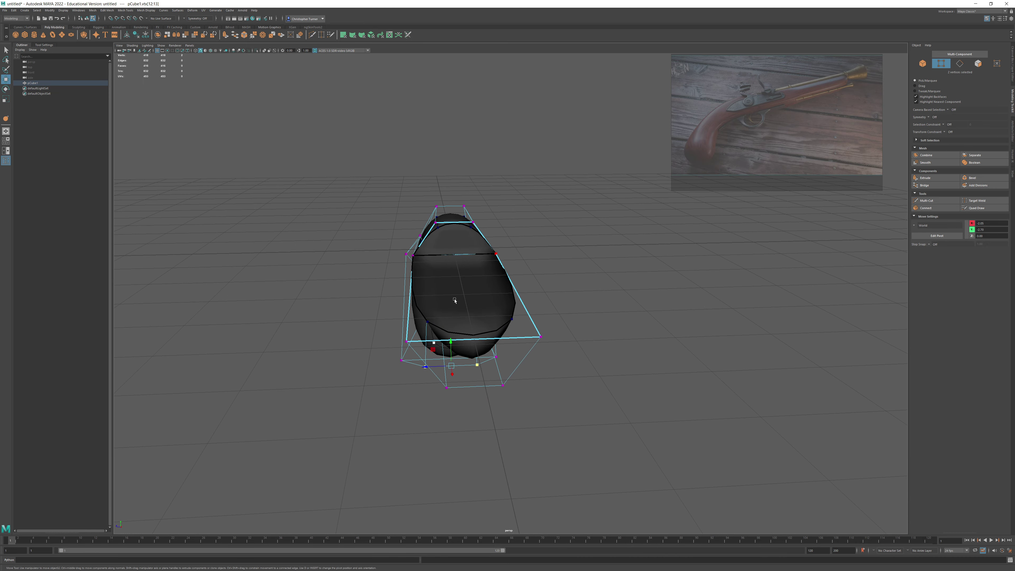
{"action": "left_click_drag", "start_coordinate": [454, 301], "coordinate": [589, 285], "text": "alt"}
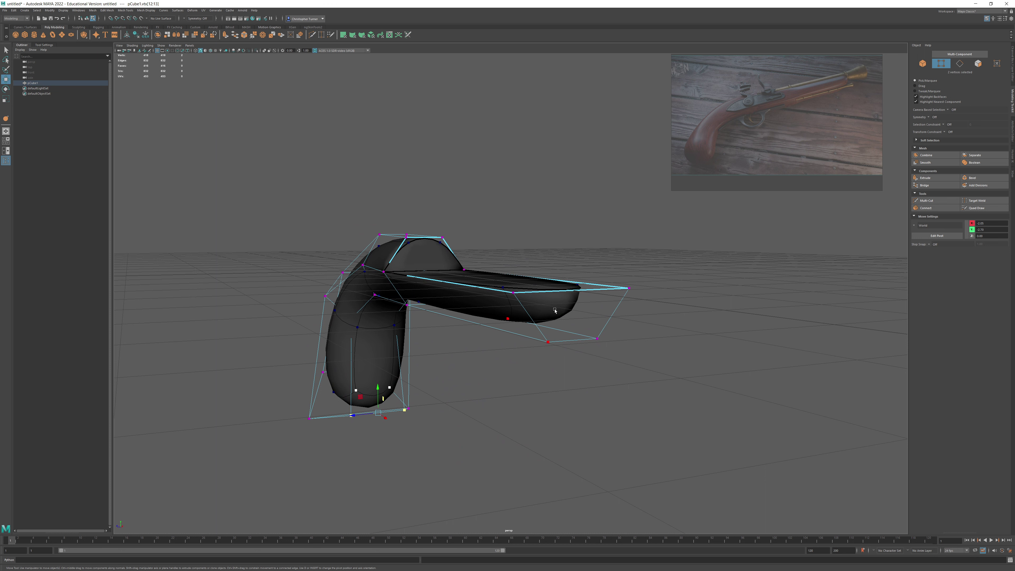
{"action": "key", "text": "1"}
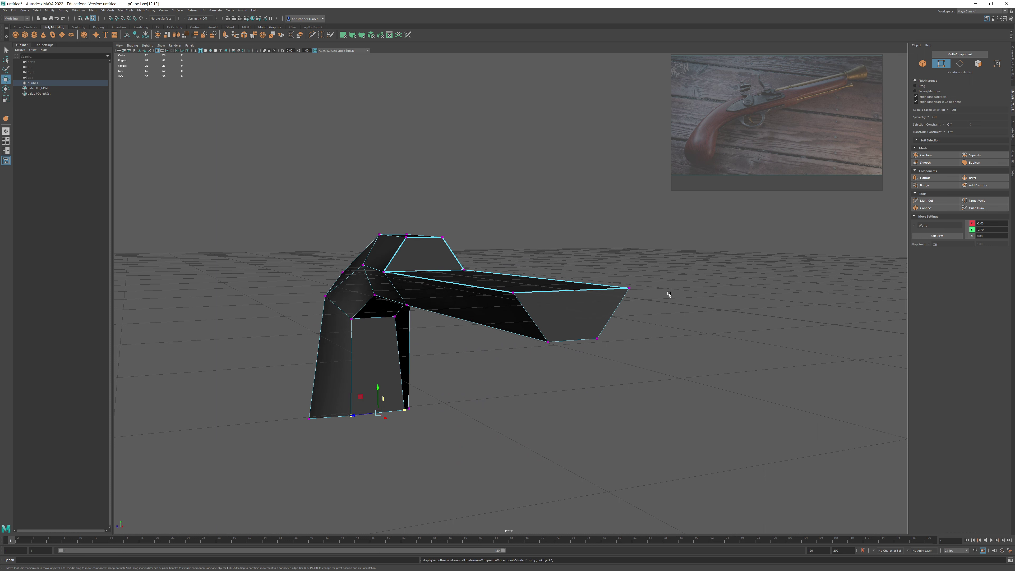
{"action": "left_click_drag", "start_coordinate": [669, 295], "coordinate": [651, 347], "text": "alt"}
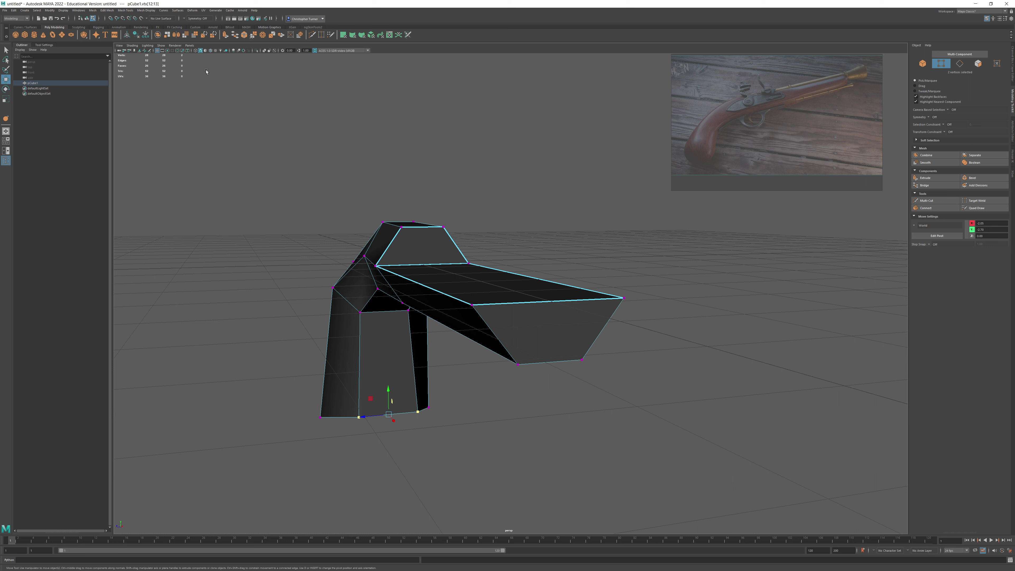
{"action": "left_click", "coordinate": [157, 50]}
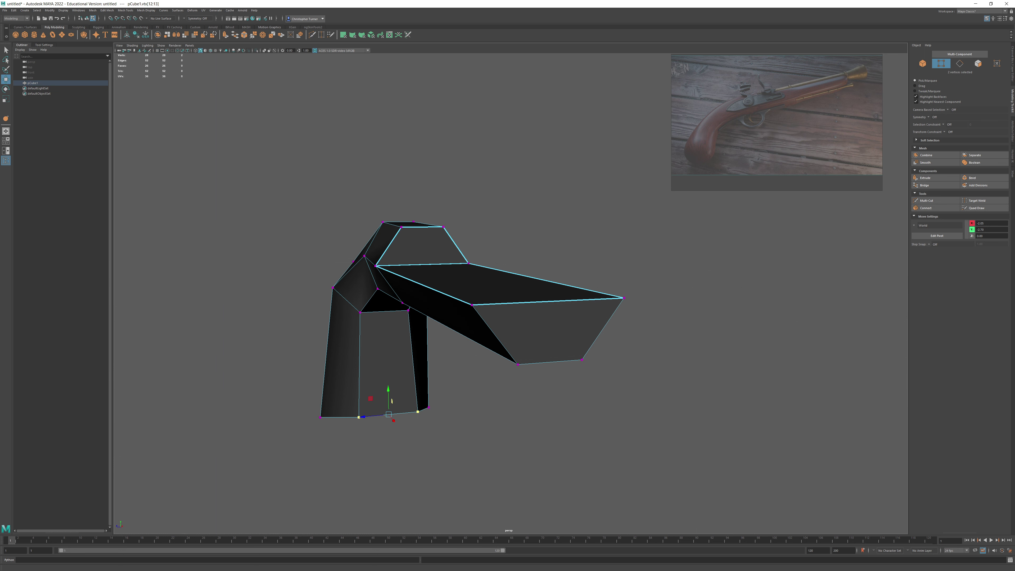
- Extrude the breech, fore-end top and front end faces with an inward offset, and delete the inset faces to open the barrel channel
{"action": "left_click", "coordinate": [978, 63]}
{"action": "left_click", "coordinate": [422, 245]}
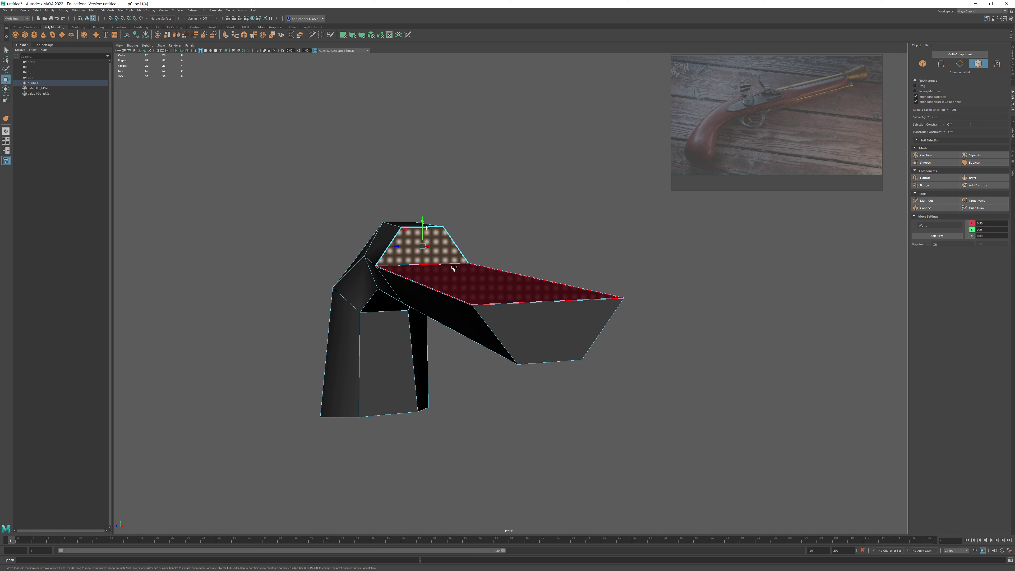
{"action": "left_click", "coordinate": [493, 285], "text": "shift"}
{"action": "left_click", "coordinate": [513, 316], "text": "shift"}
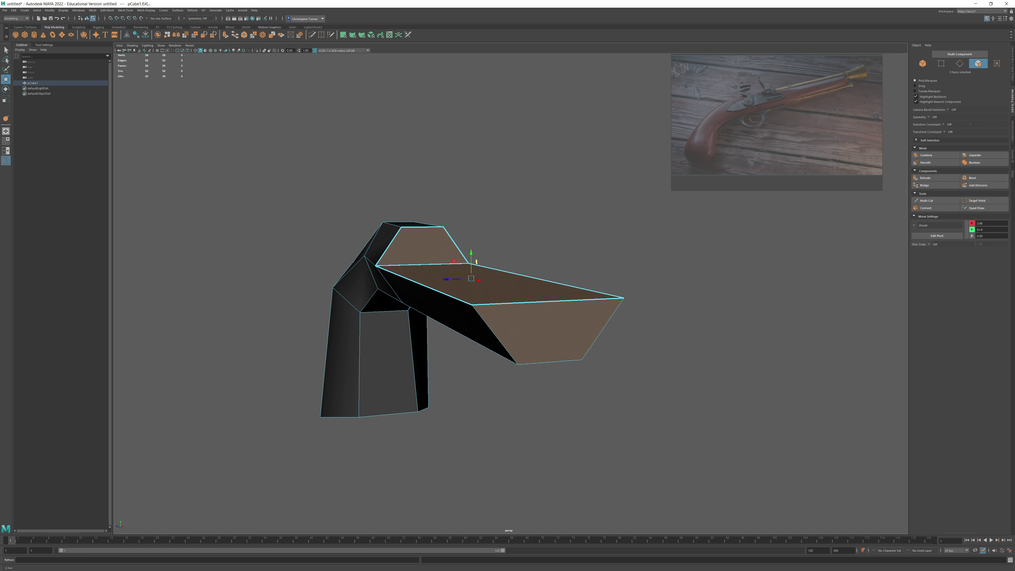
{"action": "left_click", "coordinate": [935, 179]}
{"action": "left_click_drag", "start_coordinate": [686, 221], "coordinate": [692, 221]}
{"action": "left_click_drag", "start_coordinate": [634, 331], "coordinate": [600, 337], "text": "alt"}
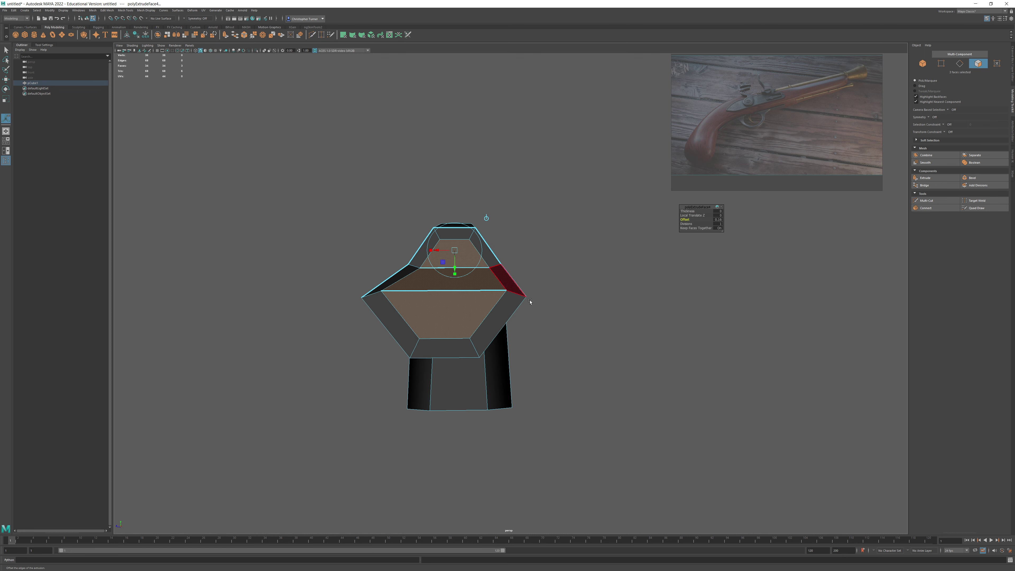
{"action": "key", "text": "Delete"}
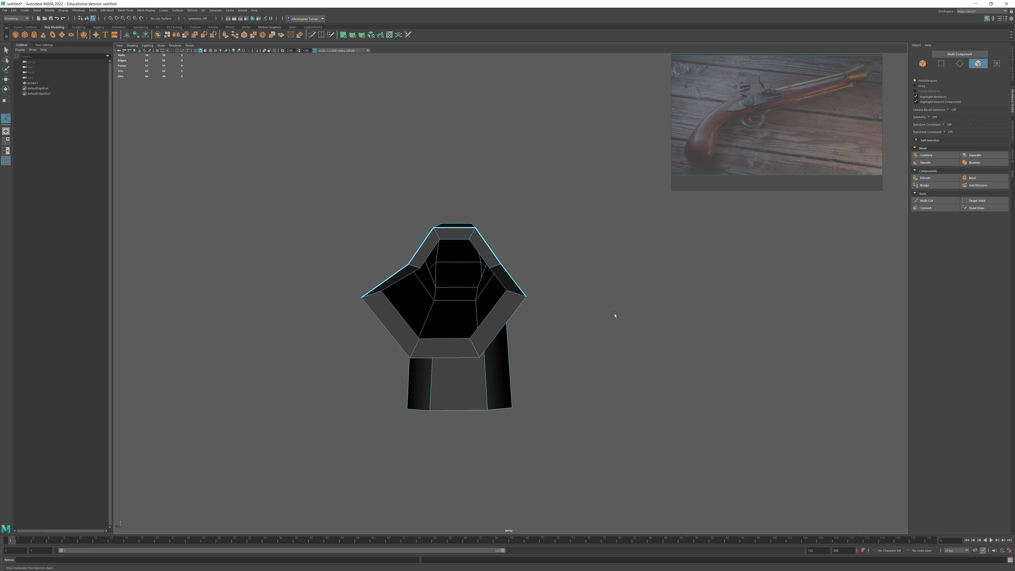
- Flatten the two long rim faces along the top of the barrel channel by scaling them vertically
{"action": "left_click_drag", "start_coordinate": [596, 283], "coordinate": [579, 295], "text": "alt"}
{"action": "left_click", "coordinate": [362, 305]}
{"action": "left_click", "coordinate": [492, 291], "text": "shift"}
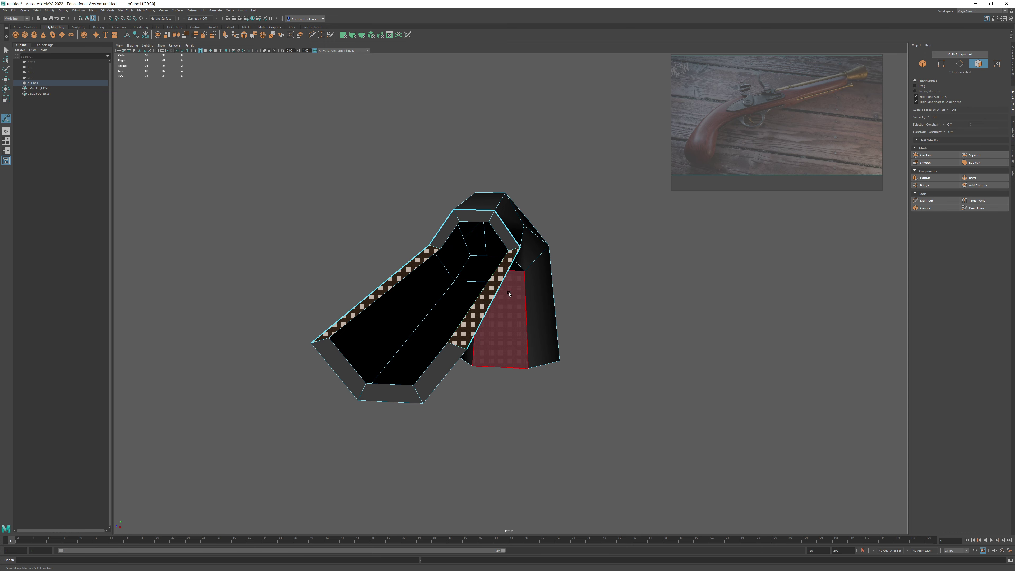
{"action": "key", "text": "r"}
{"action": "left_click_drag", "start_coordinate": [441, 260], "coordinate": [442, 298]}
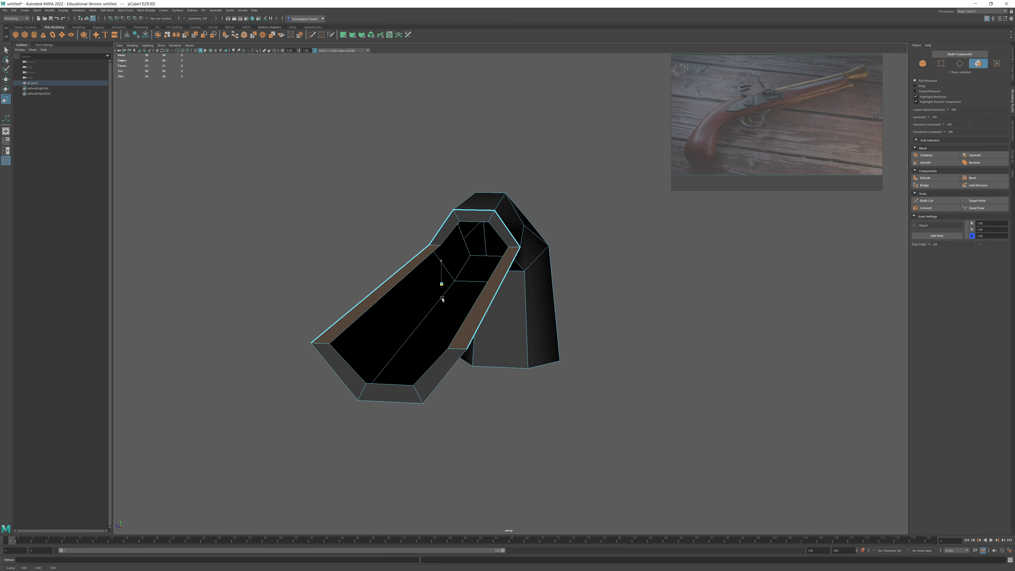
{"action": "left_click_drag", "start_coordinate": [547, 383], "coordinate": [611, 337], "text": "alt"}
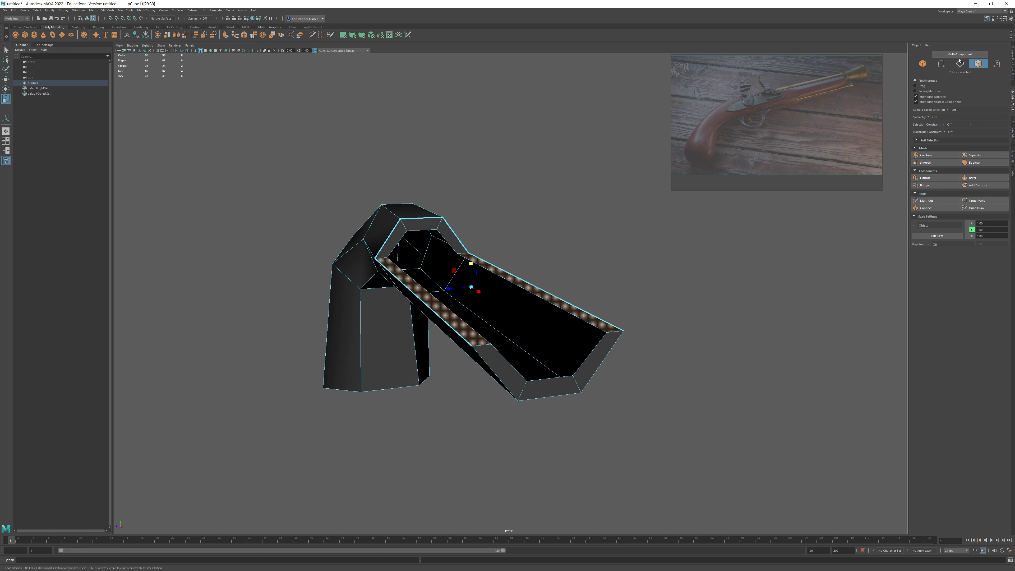
- Extrude the three inner edges at the fore-end's front opening back along the channel to the breech to form its inner wall
{"action": "left_click", "coordinate": [961, 64]}
{"action": "left_click", "coordinate": [587, 348]}
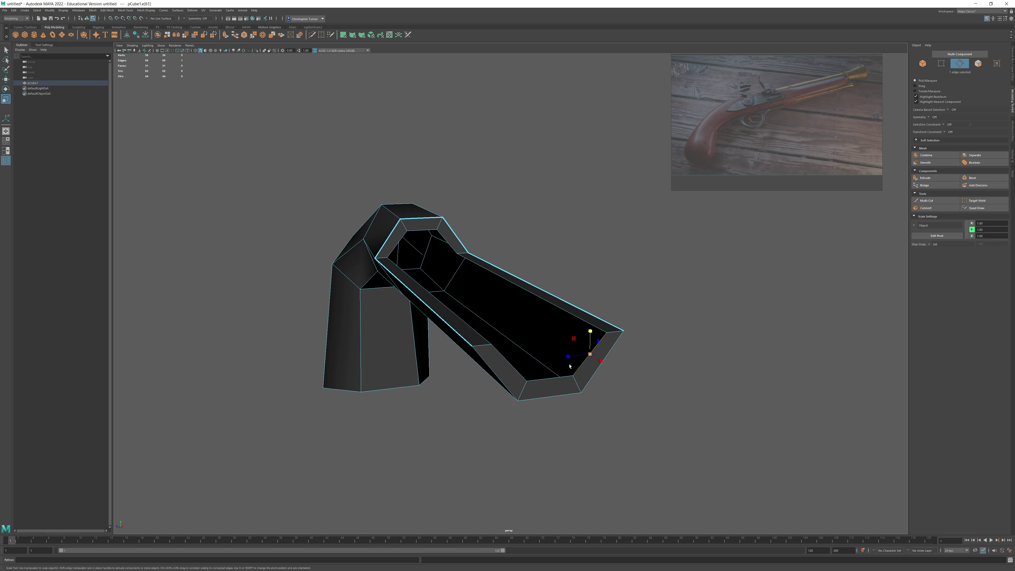
{"action": "left_click", "coordinate": [549, 379], "text": "shift"}
{"action": "left_click", "coordinate": [515, 373], "text": "shift"}
{"action": "key", "text": "w"}
{"action": "left_click_drag", "start_coordinate": [560, 367], "coordinate": [415, 283], "text": "shift"}
{"action": "left_click_drag", "start_coordinate": [489, 274], "coordinate": [420, 272], "text": "alt"}
{"action": "middle_click_drag", "start_coordinate": [560, 228], "coordinate": [368, 257], "text": "alt"}
- Select all vertices around the breech, including the ends of the channel wall, and flatten them lengthwise into one plane
{"action": "left_click", "coordinate": [942, 63]}
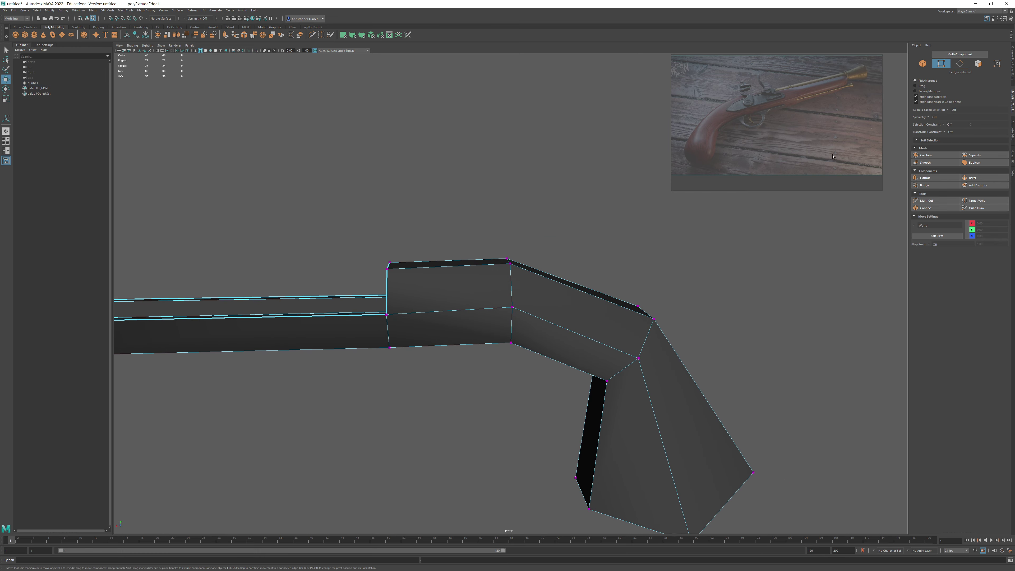
{"action": "left_click_drag", "start_coordinate": [385, 185], "coordinate": [437, 386]}
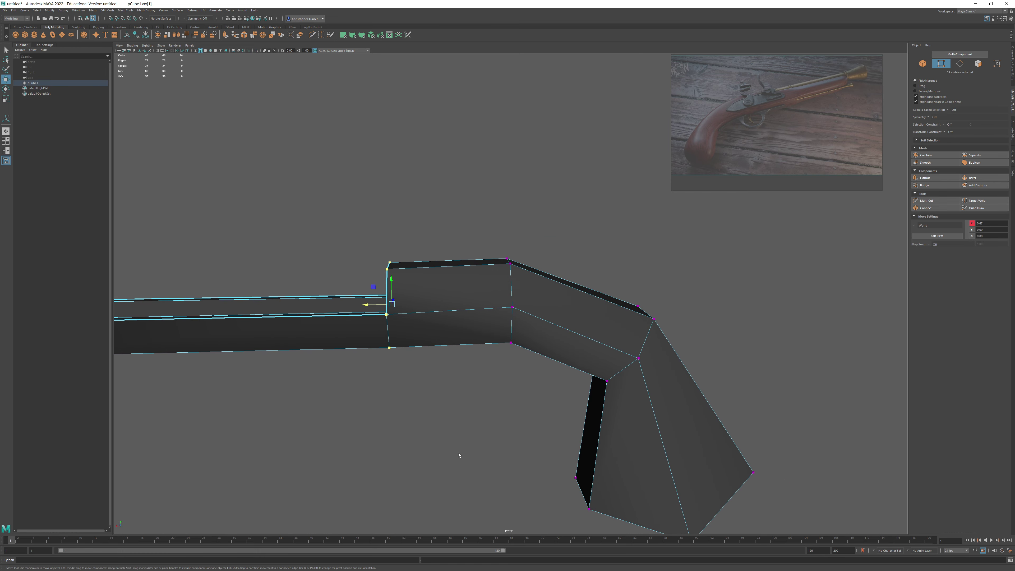
{"action": "key", "text": "r"}
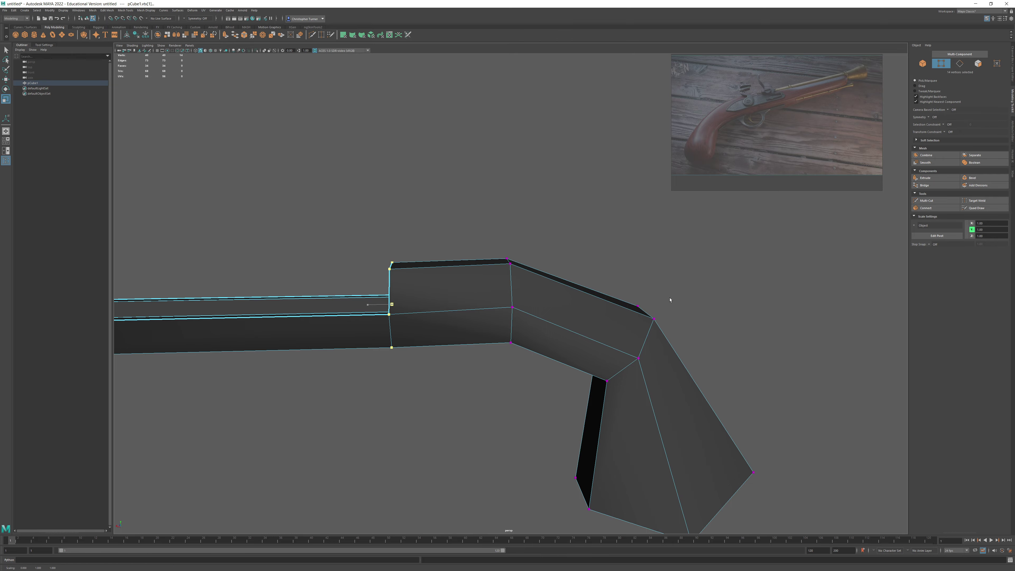
- Target Weld the channel wall's upper end corners and the adjoining inner rim vertices on both sides of the breech
{"action": "left_click_drag", "start_coordinate": [465, 374], "coordinate": [568, 339], "text": "alt"}
{"action": "middle_click_drag", "start_coordinate": [567, 339], "coordinate": [561, 323], "text": "alt"}
{"action": "right_click_drag", "start_coordinate": [561, 323], "coordinate": [628, 476], "text": "alt"}
{"action": "middle_click_drag", "start_coordinate": [628, 476], "coordinate": [546, 290], "text": "alt"}
{"action": "right_click_drag", "start_coordinate": [546, 291], "coordinate": [560, 305], "text": "alt"}
{"action": "middle_click_drag", "start_coordinate": [542, 288], "coordinate": [537, 290], "text": "alt"}
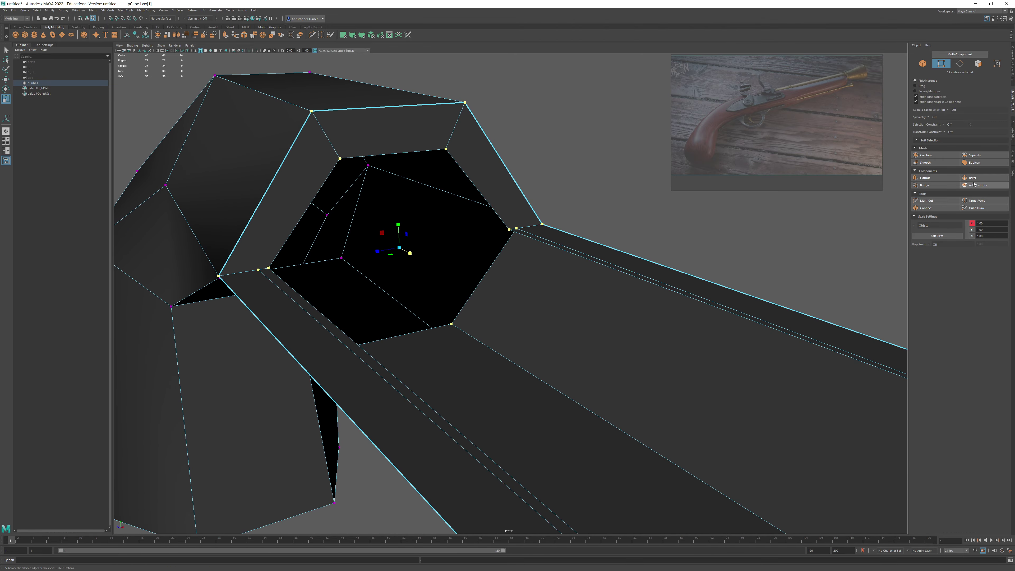
{"action": "left_click", "coordinate": [977, 201]}
{"action": "left_click_drag", "start_coordinate": [515, 228], "coordinate": [517, 228]}
{"action": "left_click_drag", "start_coordinate": [258, 269], "coordinate": [258, 269]}
{"action": "left_click_drag", "start_coordinate": [260, 268], "coordinate": [447, 285], "text": "alt"}
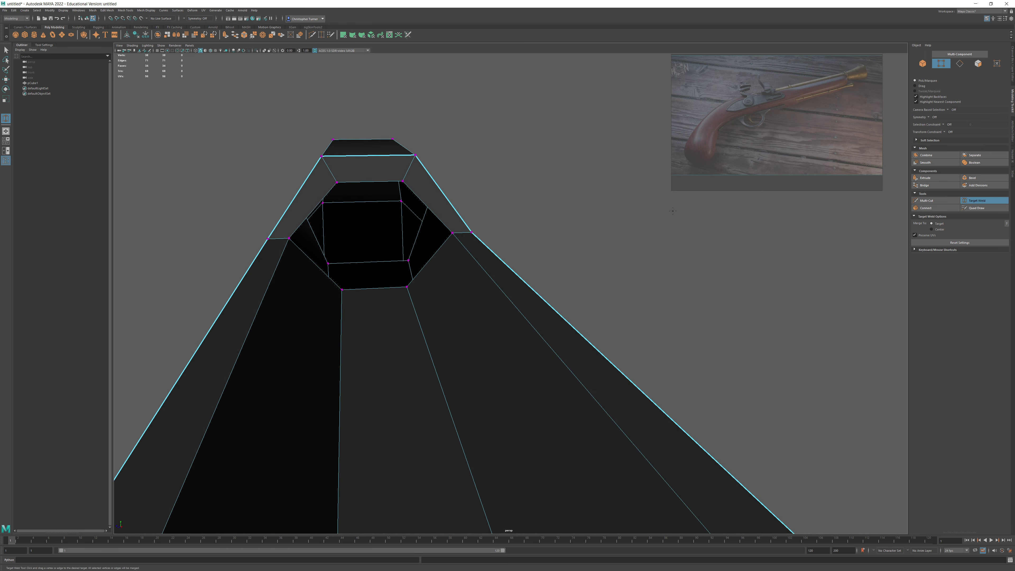
{"action": "left_click", "coordinate": [978, 201]}
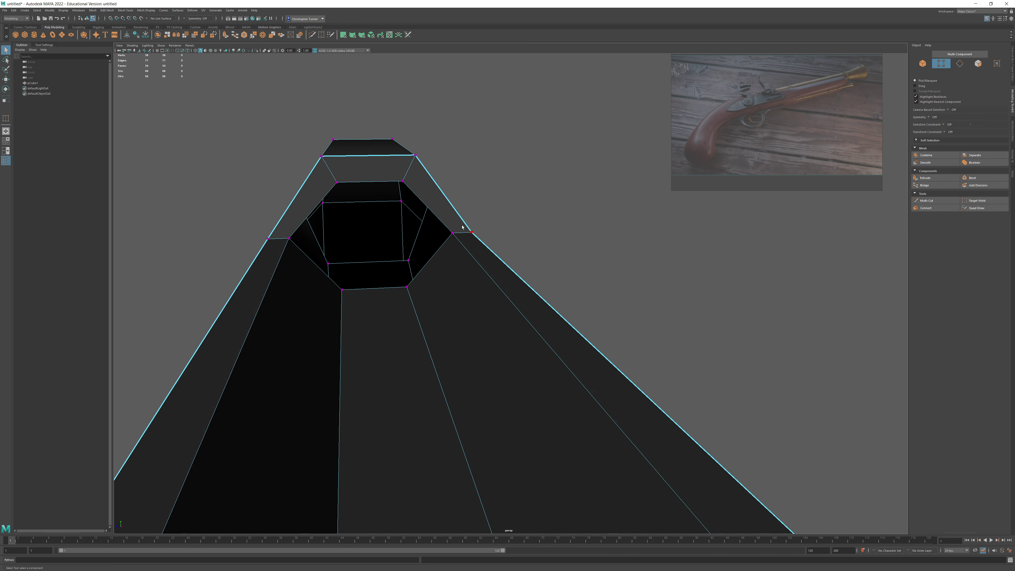
- Move the two lower inner vertices of the breech face down until they are level with the channel rim
{"action": "left_click", "coordinate": [344, 183]}
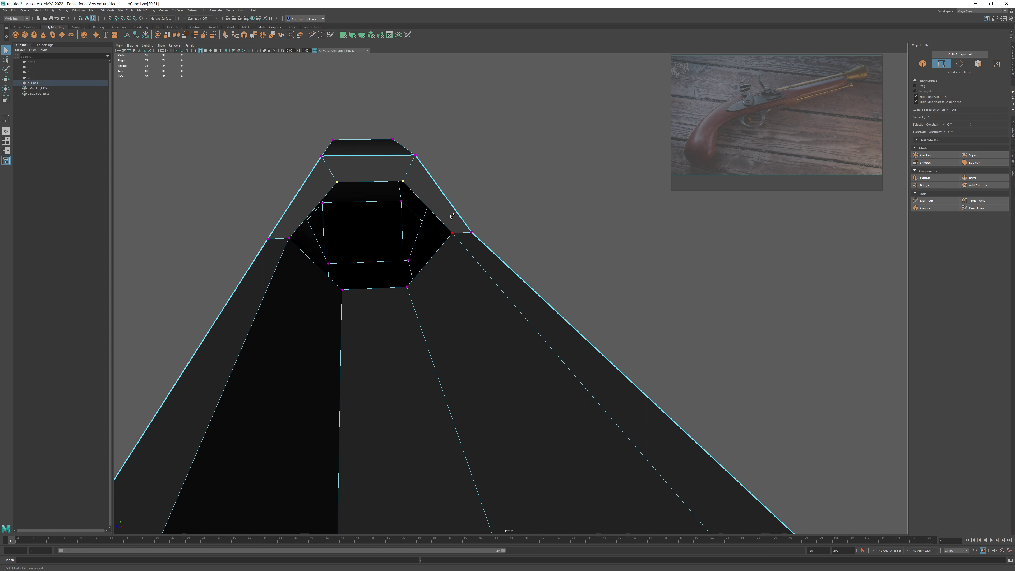
{"action": "key", "text": "w"}
{"action": "left_click_drag", "start_coordinate": [370, 159], "coordinate": [400, 245]}
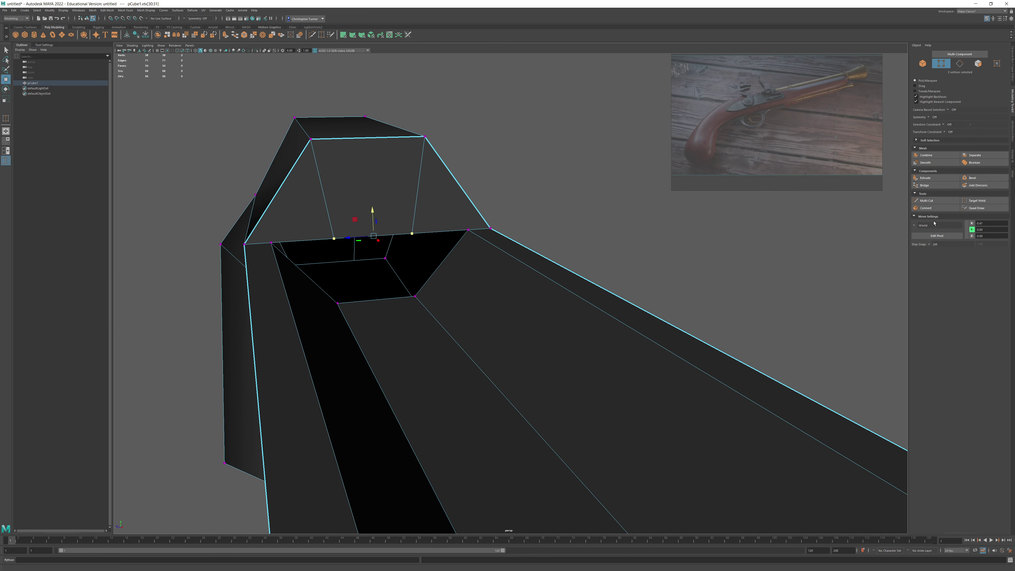
{"action": "left_click", "coordinate": [977, 201]}
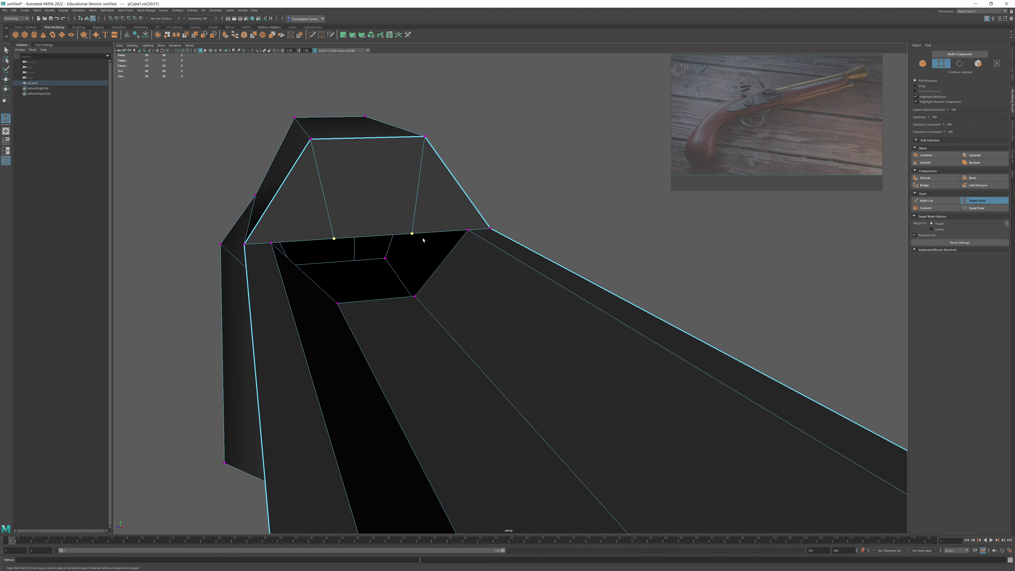
{"action": "left_click_drag", "start_coordinate": [422, 235], "coordinate": [468, 230]}
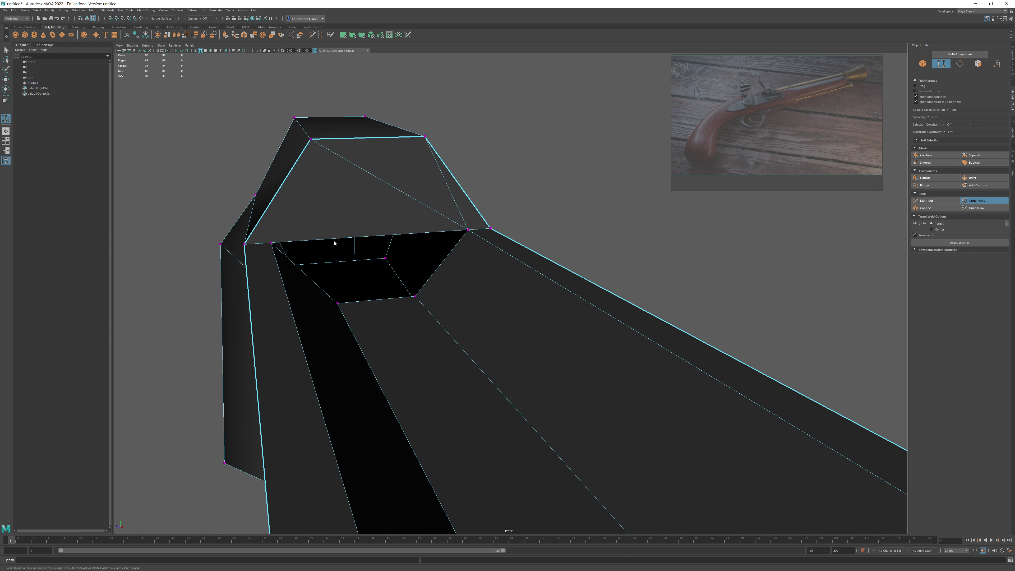
{"action": "left_click", "coordinate": [977, 201]}
{"action": "key", "text": "ctrl+z"}
{"action": "key", "text": "ctrl+z"}
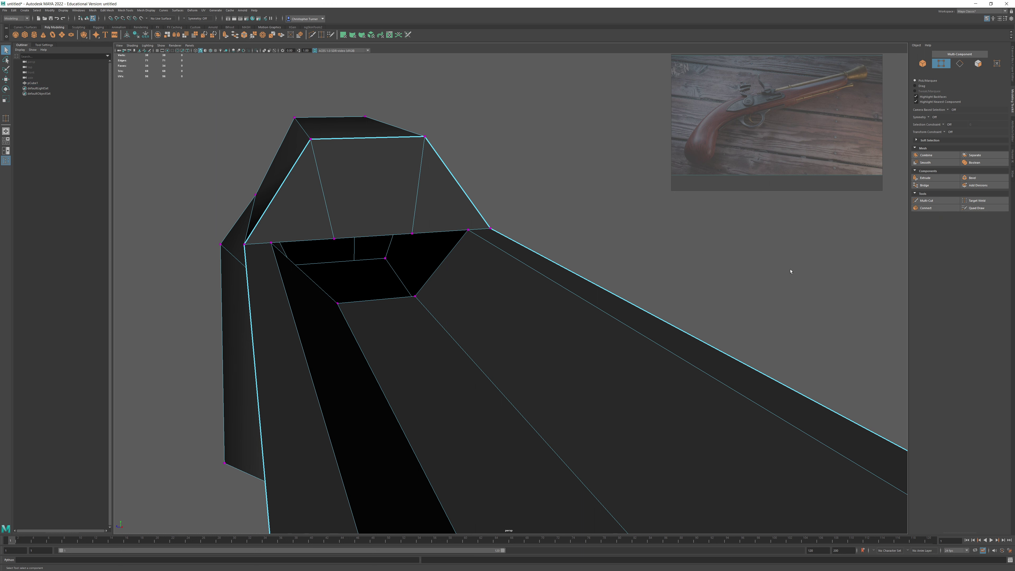
- Target Weld each of the two lowered breech vertices to the inner rim corner on its own side
{"action": "left_click", "coordinate": [963, 199]}
{"action": "left_click_drag", "start_coordinate": [412, 233], "coordinate": [468, 230]}
{"action": "left_click_drag", "start_coordinate": [333, 239], "coordinate": [271, 243]}
{"action": "left_click_drag", "start_coordinate": [375, 266], "coordinate": [361, 267], "text": "alt"}
{"action": "middle_click_drag", "start_coordinate": [358, 258], "coordinate": [405, 252], "text": "alt"}
{"action": "key", "text": "q"}
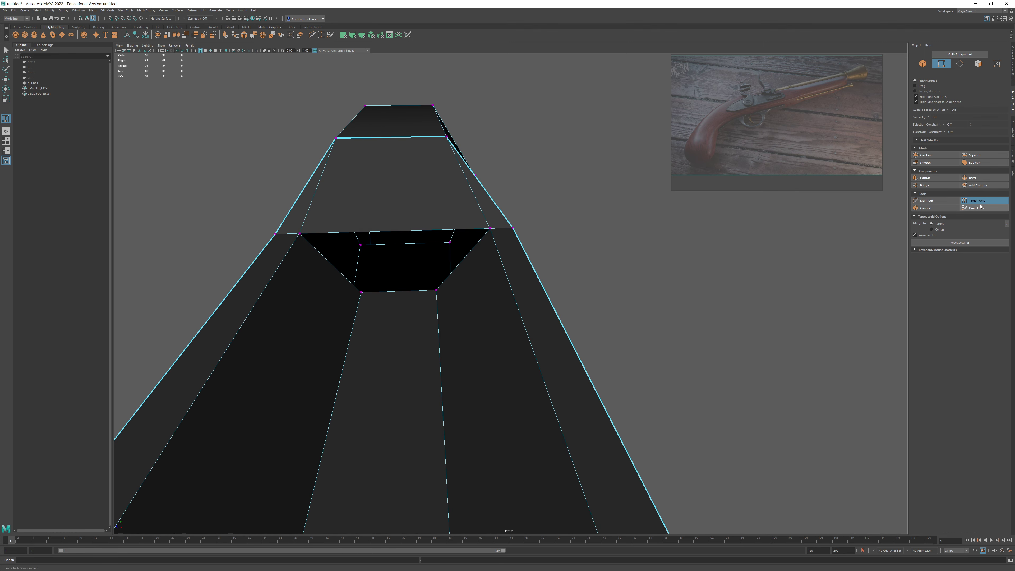
- Bridge the lower edge of the breech face to the channel floor's end edge to close the remaining hole
{"action": "key", "text": "F10"}
{"action": "left_click", "coordinate": [437, 223]}
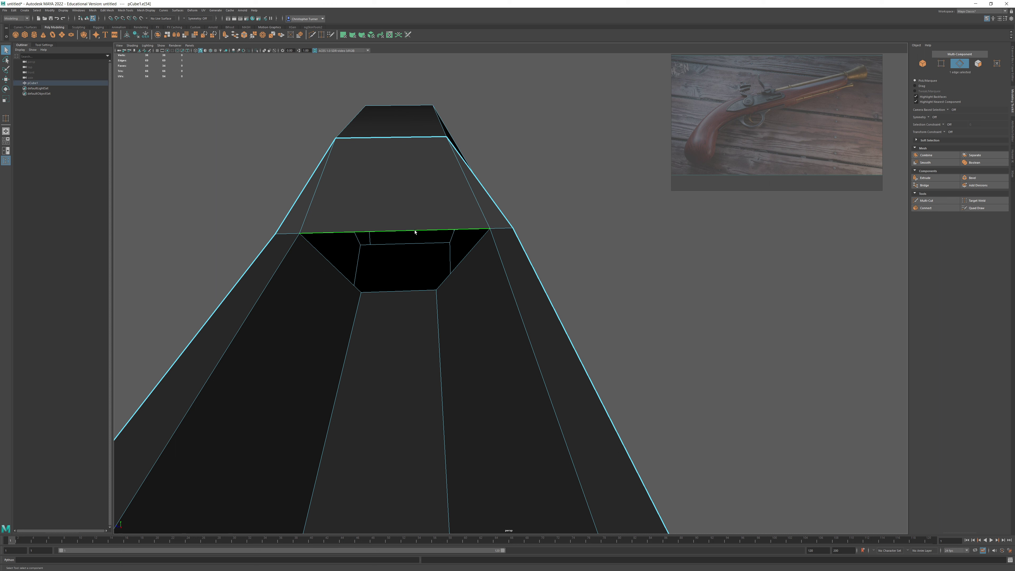
{"action": "left_click", "coordinate": [393, 291], "text": "shift"}
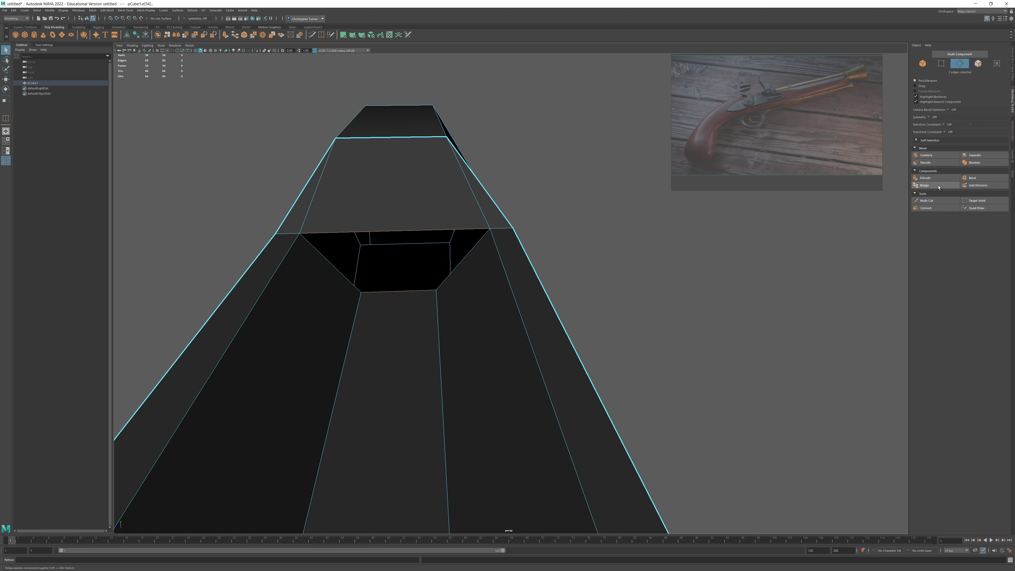
{"action": "left_click", "coordinate": [926, 185]}
{"action": "left_click_drag", "start_coordinate": [545, 325], "coordinate": [463, 312], "text": "alt"}
- Preview the whole stock smoothed inside its cage and examine its shape from several sides
{"action": "left_click", "coordinate": [923, 63]}
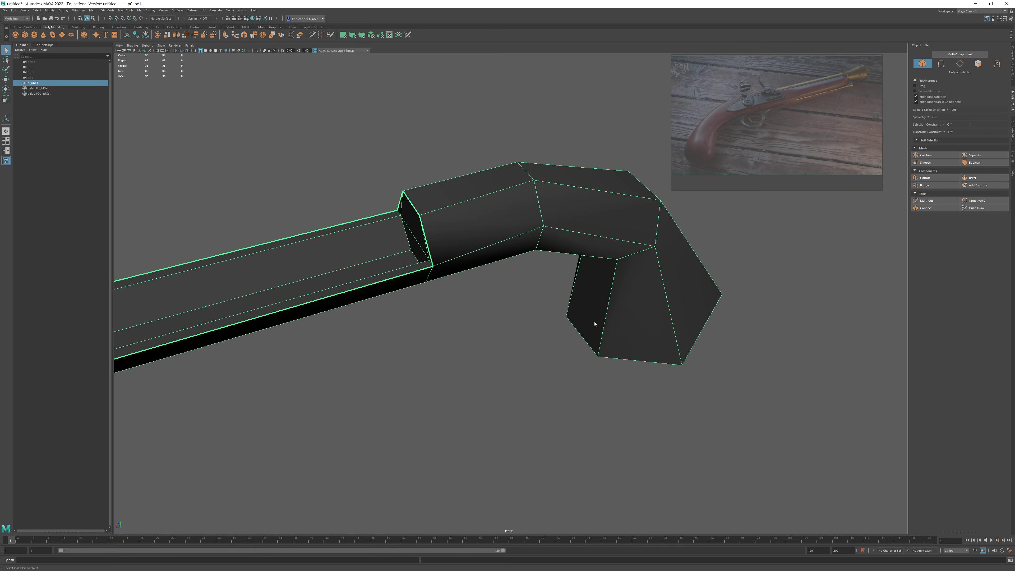
{"action": "left_click_drag", "start_coordinate": [589, 328], "coordinate": [400, 281], "text": "alt"}
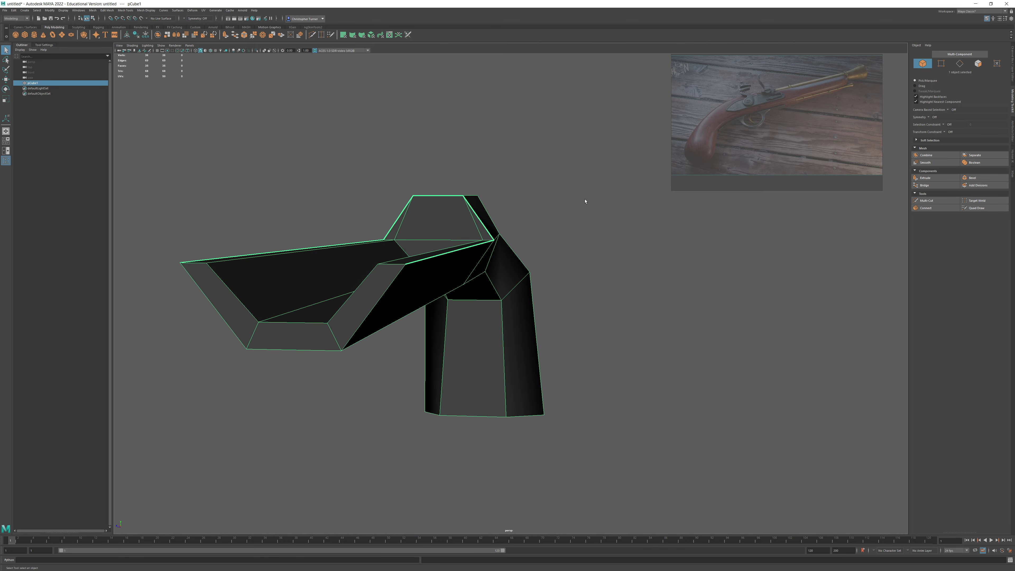
{"action": "key", "text": "2"}
{"action": "left_click_drag", "start_coordinate": [586, 201], "coordinate": [488, 261], "text": "alt"}
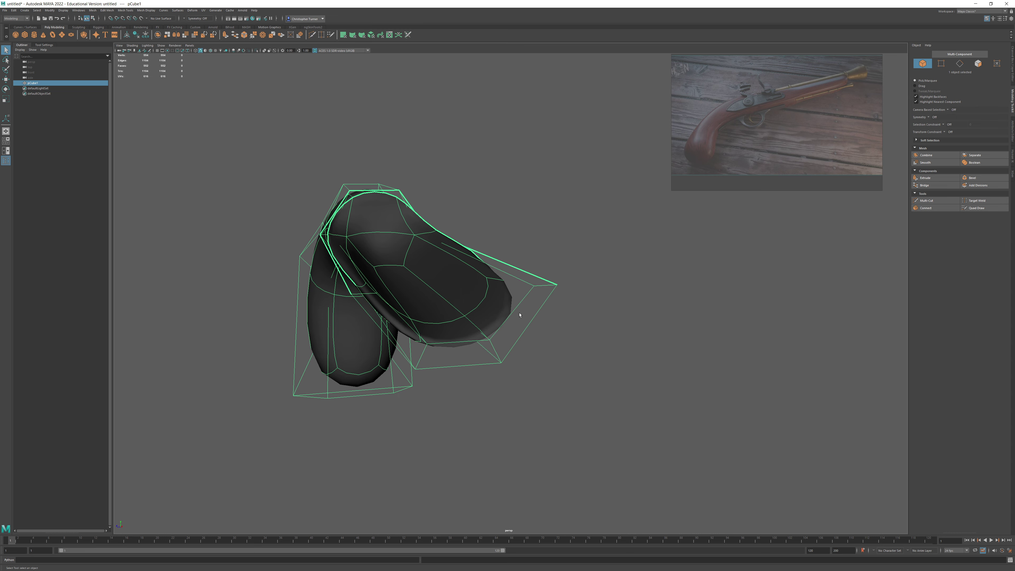
{"action": "left_click_drag", "start_coordinate": [663, 205], "coordinate": [591, 223], "text": "alt"}
{"action": "left_click_drag", "start_coordinate": [292, 182], "coordinate": [354, 174], "text": "alt"}
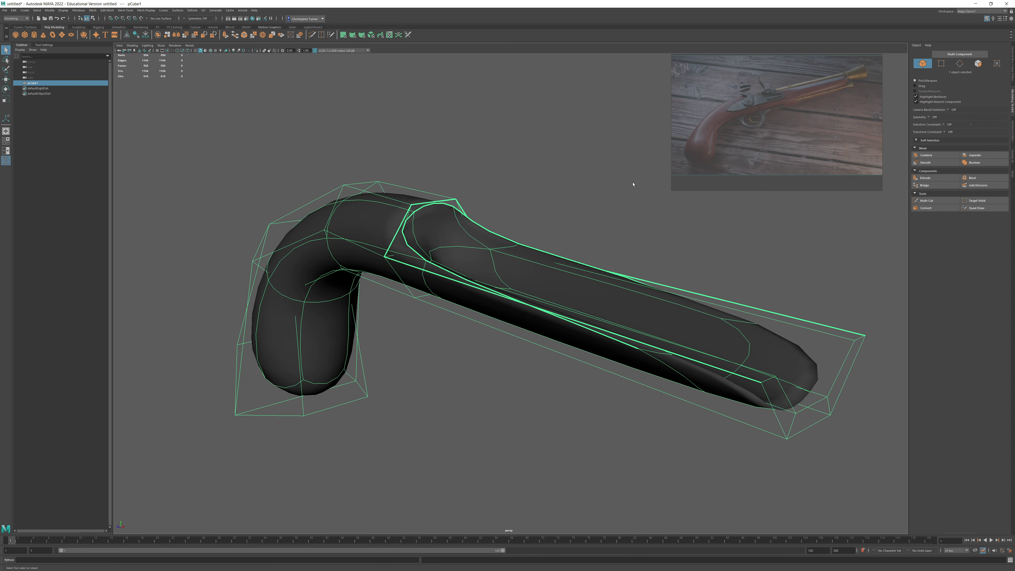
{"action": "key", "text": "1"}
- Crease the edges running across the breech face at rim level, using the smooth preview to judge the result
{"action": "scroll", "coordinate": [413, 250], "scroll_direction": "up", "scroll_amount": 5}
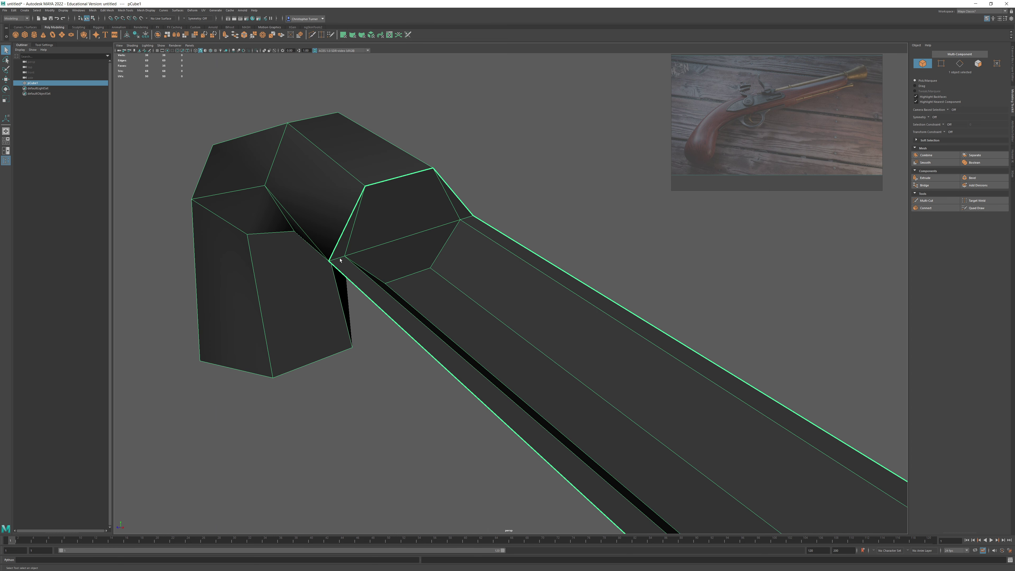
{"action": "left_click", "coordinate": [130, 10]}
{"action": "left_click", "coordinate": [132, 38]}
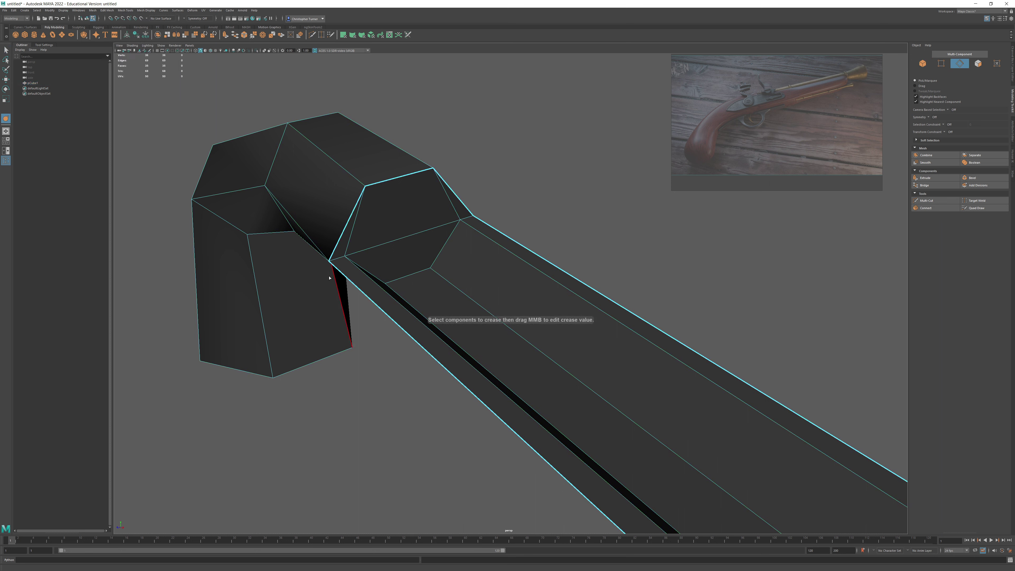
{"action": "double_click", "coordinate": [341, 260]}
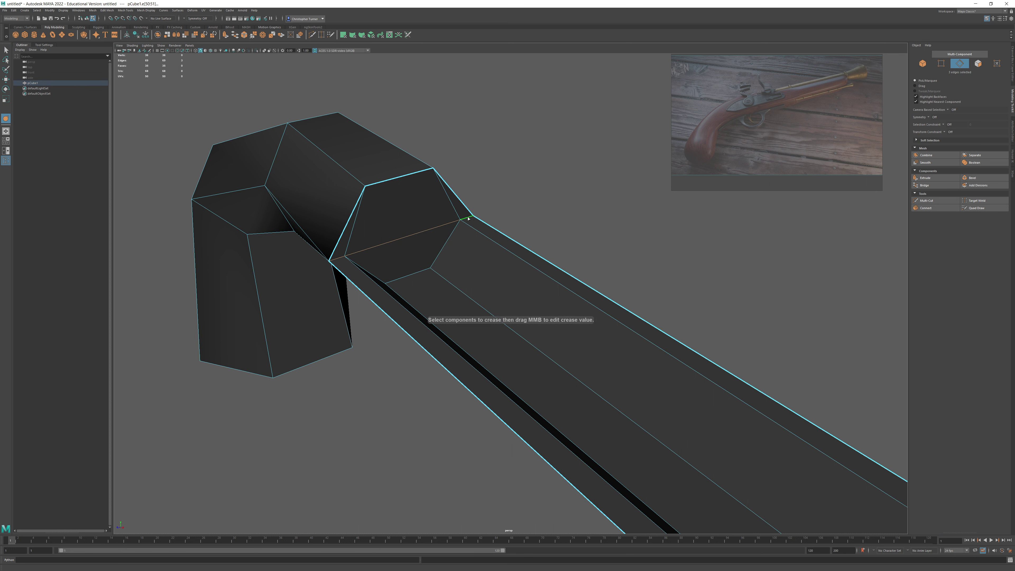
{"action": "key", "text": "3"}
{"action": "middle_click_drag", "start_coordinate": [539, 204], "coordinate": [599, 199]}
- Crease the two long inner rim edges on both sides of the barrel channel
{"action": "left_click_drag", "start_coordinate": [600, 240], "coordinate": [540, 260], "text": "alt"}
{"action": "left_click", "coordinate": [403, 330]}
{"action": "left_click", "coordinate": [640, 344], "text": "shift"}
{"action": "middle_click_drag", "start_coordinate": [599, 226], "coordinate": [687, 225]}
- Crease the three edges where the channel's floor and side walls meet the breech face
{"action": "left_click_drag", "start_coordinate": [687, 225], "coordinate": [487, 283], "text": "alt"}
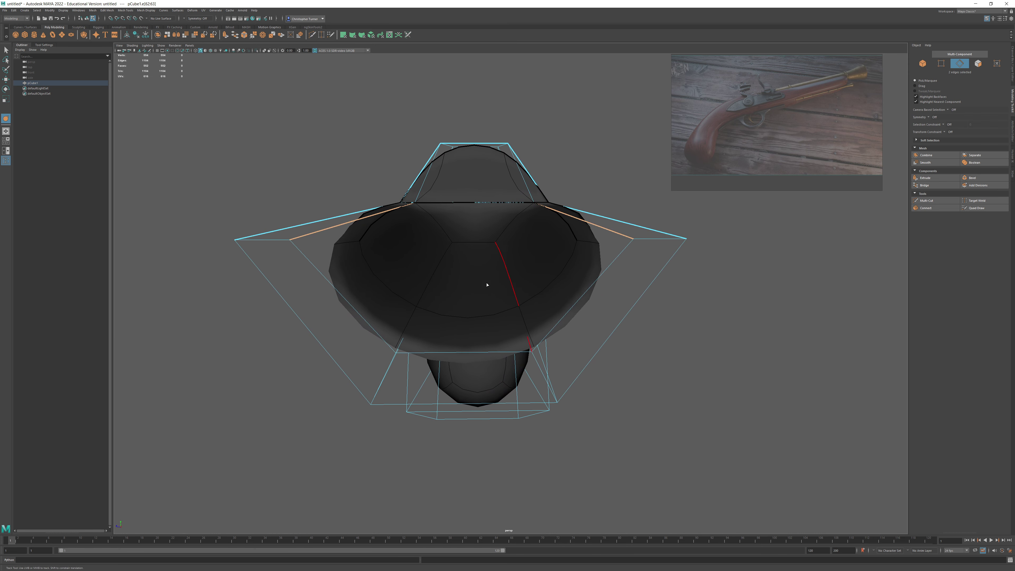
{"action": "left_click", "coordinate": [447, 232]}
{"action": "left_click", "coordinate": [474, 241], "text": "shift"}
{"action": "left_click", "coordinate": [504, 229], "text": "shift"}
{"action": "middle_click_drag", "start_coordinate": [606, 323], "coordinate": [664, 323]}
- Crease the two short rim edges at the front tip of the fore-end
{"action": "left_click_drag", "start_coordinate": [664, 322], "coordinate": [593, 322], "text": "alt"}
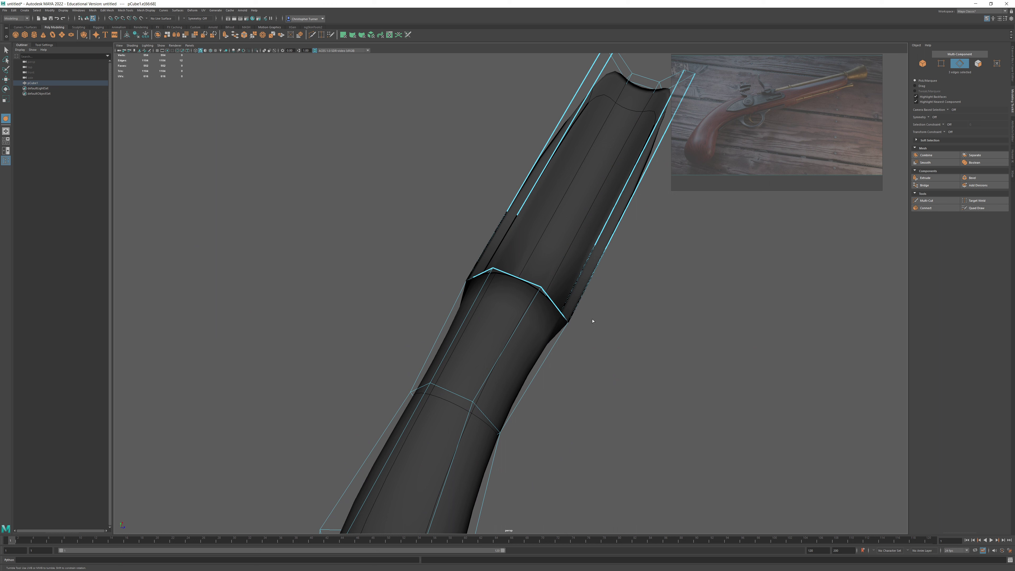
{"action": "left_click", "coordinate": [580, 311], "text": "shift"}
{"action": "left_click_drag", "start_coordinate": [675, 270], "coordinate": [628, 243], "text": "alt"}
{"action": "middle_click_drag", "start_coordinate": [706, 240], "coordinate": [649, 244], "text": "alt"}
{"action": "left_click_drag", "start_coordinate": [648, 244], "coordinate": [605, 230], "text": "alt"}
{"action": "middle_click_drag", "start_coordinate": [636, 245], "coordinate": [532, 252], "text": "alt"}
{"action": "right_click_drag", "start_coordinate": [532, 252], "coordinate": [787, 326], "text": "alt"}
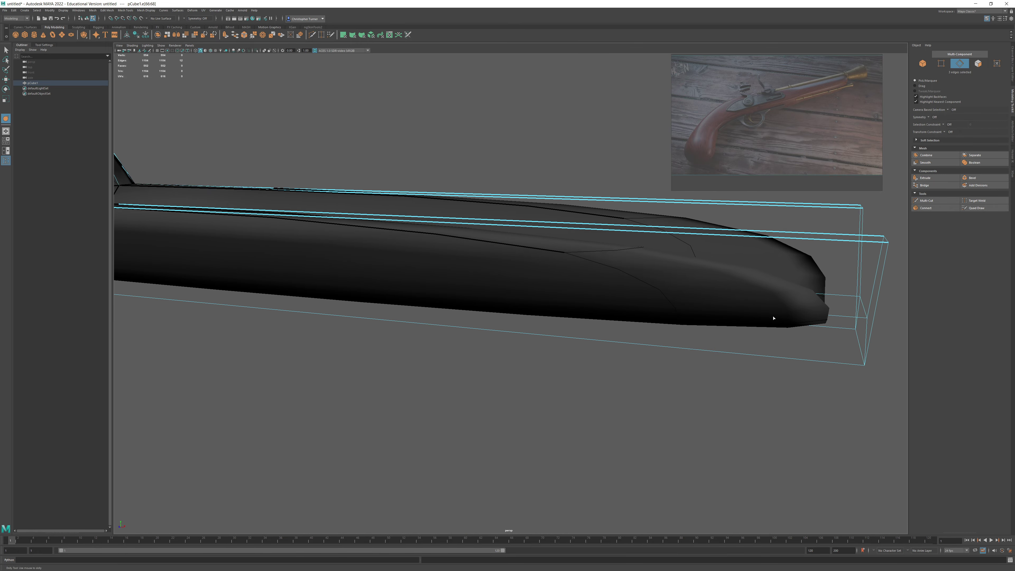
{"action": "left_click_drag", "start_coordinate": [786, 326], "coordinate": [745, 314], "text": "alt"}
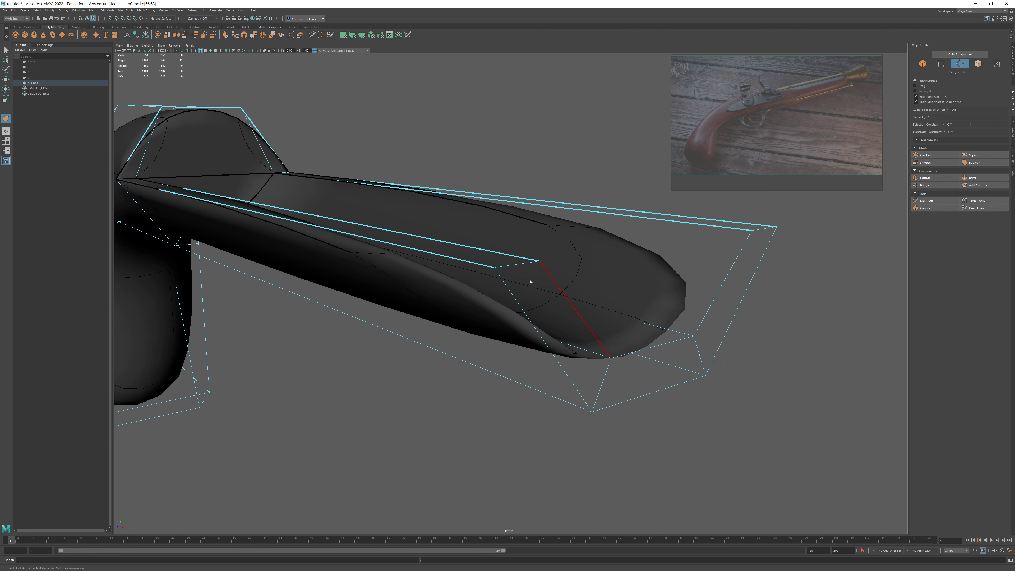
{"action": "left_click", "coordinate": [505, 263]}
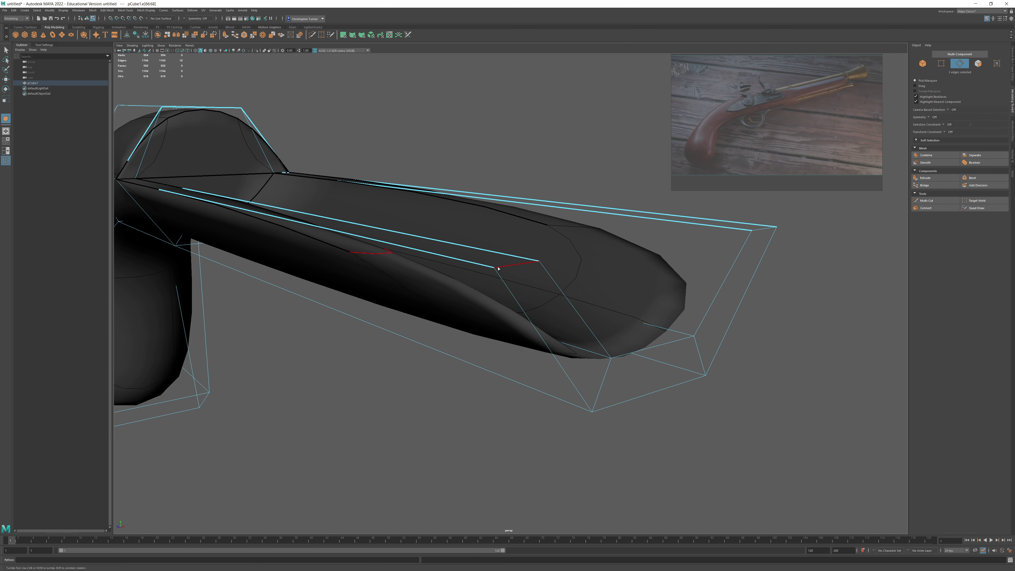
{"action": "left_click", "coordinate": [764, 233], "text": "shift"}
{"action": "left_click_drag", "start_coordinate": [764, 233], "coordinate": [736, 320], "text": "alt"}
{"action": "middle_click_drag", "start_coordinate": [736, 320], "coordinate": [832, 320]}
- Crease the three inner edges around the channel's front opening
{"action": "left_click_drag", "start_coordinate": [831, 320], "coordinate": [760, 272], "text": "alt"}
{"action": "left_click", "coordinate": [660, 299]}
{"action": "middle_click_drag", "start_coordinate": [760, 272], "coordinate": [823, 314], "text": "alt"}
{"action": "left_click", "coordinate": [676, 314], "text": "shift"}
{"action": "left_click", "coordinate": [689, 295], "text": "shift"}
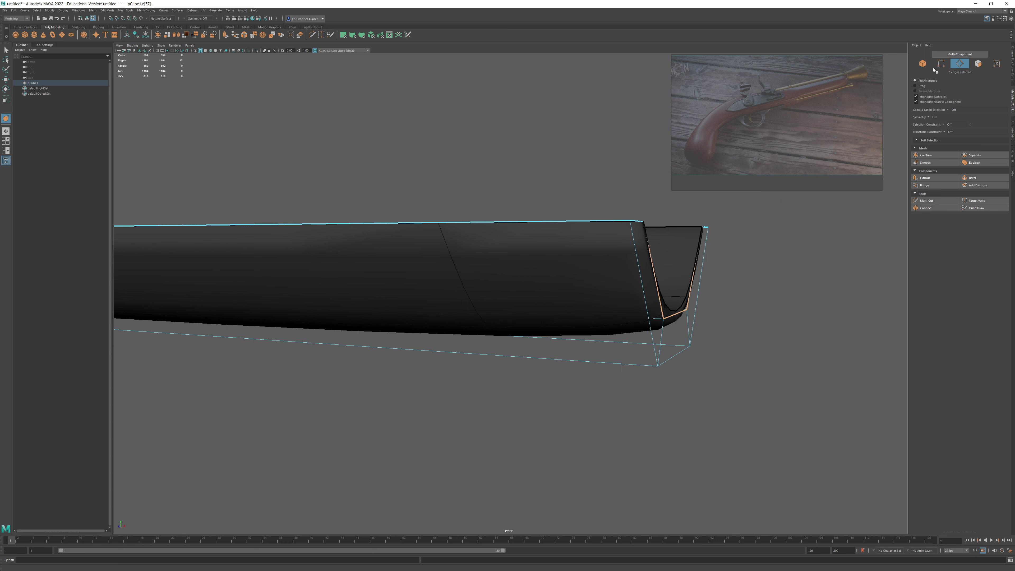
- Select the two bottom vertices at the fore-end's front and move them back along the barrel direction
{"action": "right_click_drag", "start_coordinate": [784, 336], "coordinate": [744, 337]}
{"action": "left_click", "coordinate": [644, 355]}
{"action": "left_click", "coordinate": [706, 368], "text": "shift"}
{"action": "key", "text": "w"}
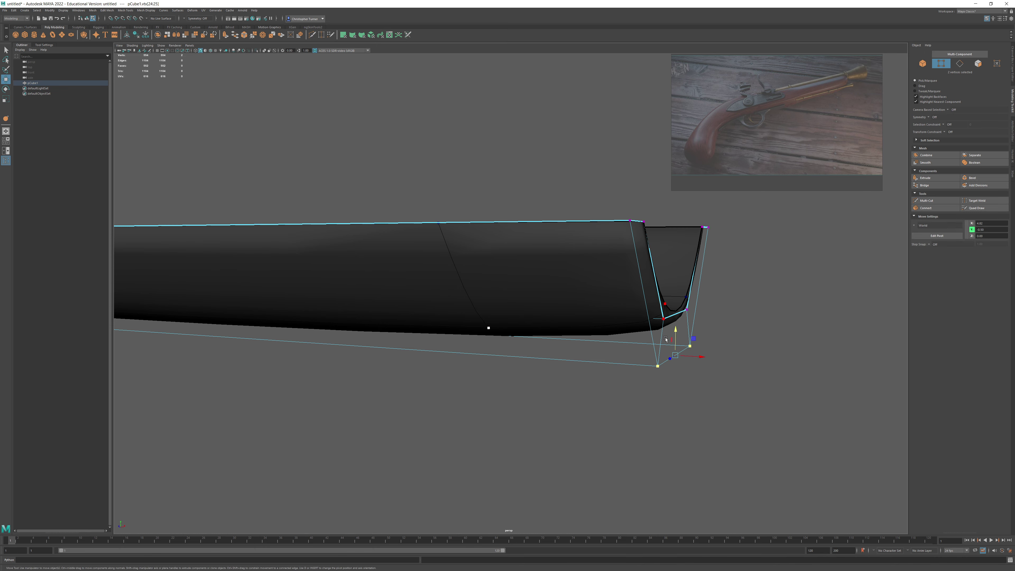
{"action": "left_click_drag", "start_coordinate": [689, 349], "coordinate": [610, 391]}
{"action": "left_click_drag", "start_coordinate": [659, 363], "coordinate": [530, 263], "text": "alt"}
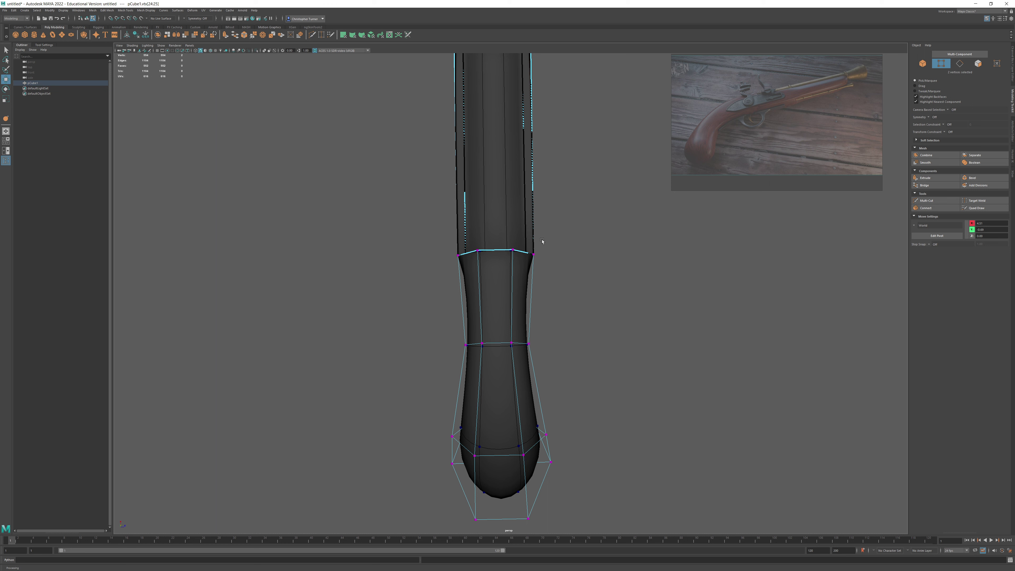
{"action": "left_click_drag", "start_coordinate": [694, 262], "coordinate": [599, 409], "text": "alt"}
- Return the stock to its unsmoothed display in object mode and apply Smooth to its mesh
{"action": "key", "text": "F8"}
{"action": "key", "text": "1"}
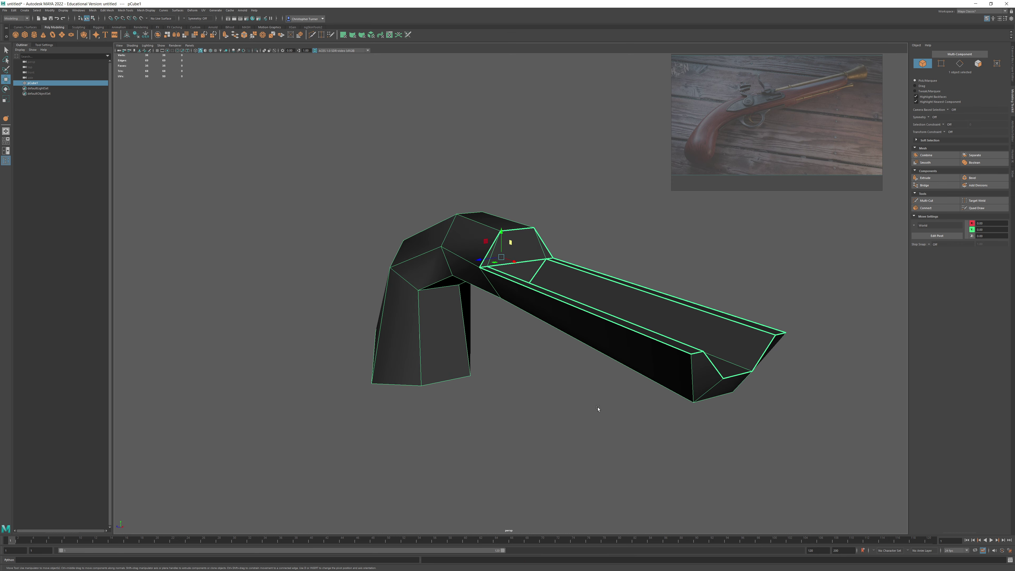
{"action": "left_click_drag", "start_coordinate": [600, 294], "coordinate": [621, 320], "text": "alt"}
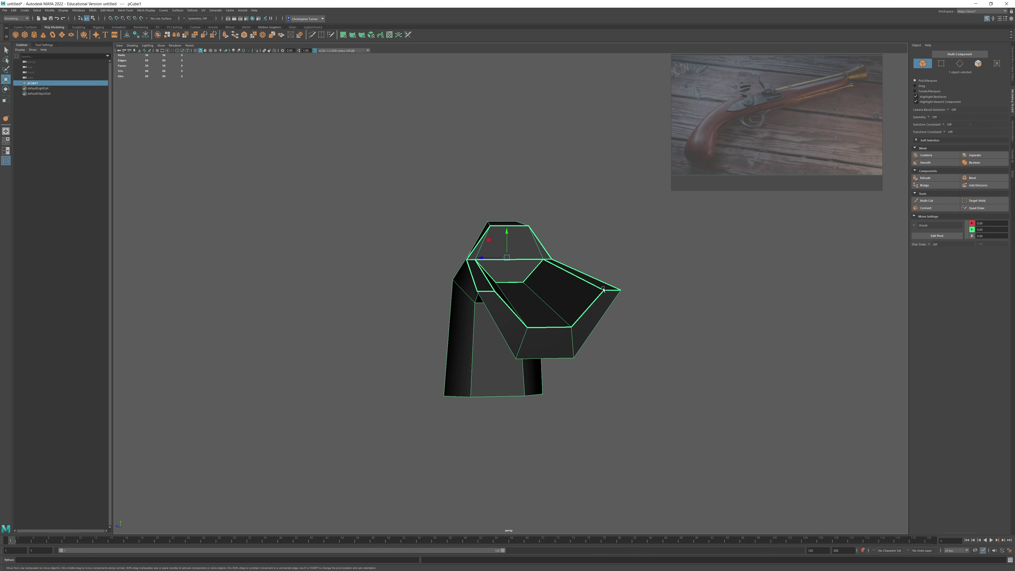
{"action": "left_click", "coordinate": [93, 11]}
{"action": "left_click", "coordinate": [102, 70]}
{"action": "left_click_drag", "start_coordinate": [560, 320], "coordinate": [640, 340], "text": "alt"}
- Select all edges of the smoothed stock and remove their creases with the Crease Tool
{"action": "key", "text": "q"}
{"action": "right_click_drag", "start_coordinate": [520, 316], "coordinate": [520, 280]}
{"action": "left_click_drag", "start_coordinate": [238, 106], "coordinate": [663, 495]}
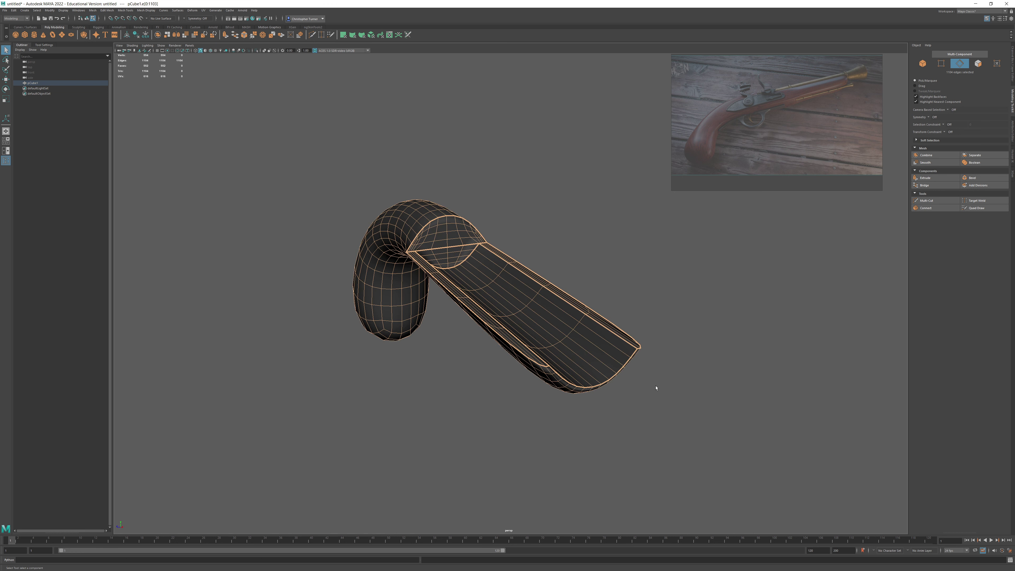
{"action": "left_click", "coordinate": [126, 10]}
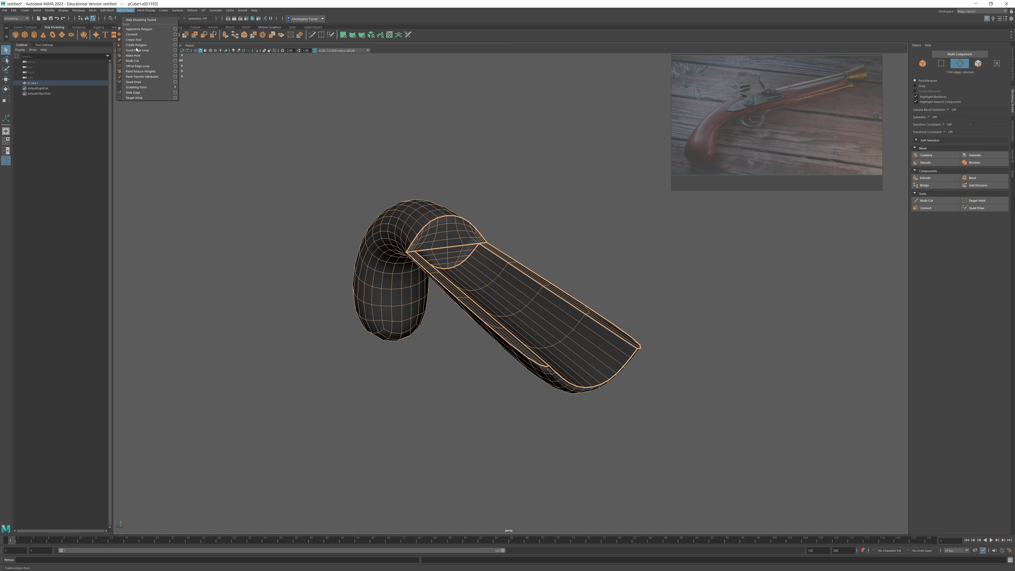
{"action": "left_click", "coordinate": [129, 40]}
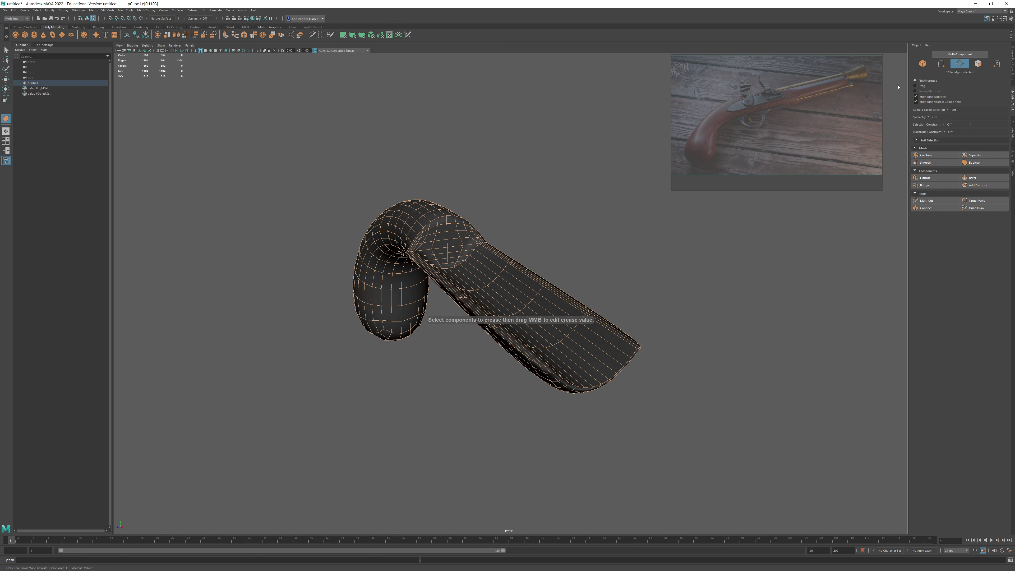
{"action": "left_click_drag", "start_coordinate": [500, 341], "coordinate": [579, 308], "text": "alt"}
{"action": "right_click_drag", "start_coordinate": [499, 304], "coordinate": [560, 316], "text": "alt"}
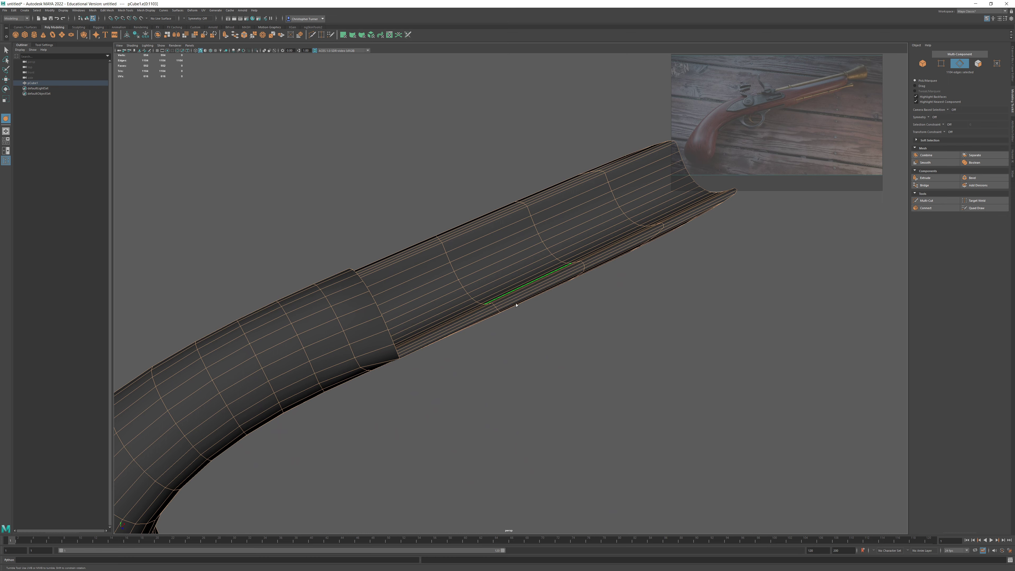
{"action": "left_click_drag", "start_coordinate": [537, 308], "coordinate": [504, 348], "text": "alt"}
{"action": "right_click_drag", "start_coordinate": [528, 352], "coordinate": [584, 367], "text": "alt"}
{"action": "left_click_drag", "start_coordinate": [584, 369], "coordinate": [415, 226], "text": "alt"}
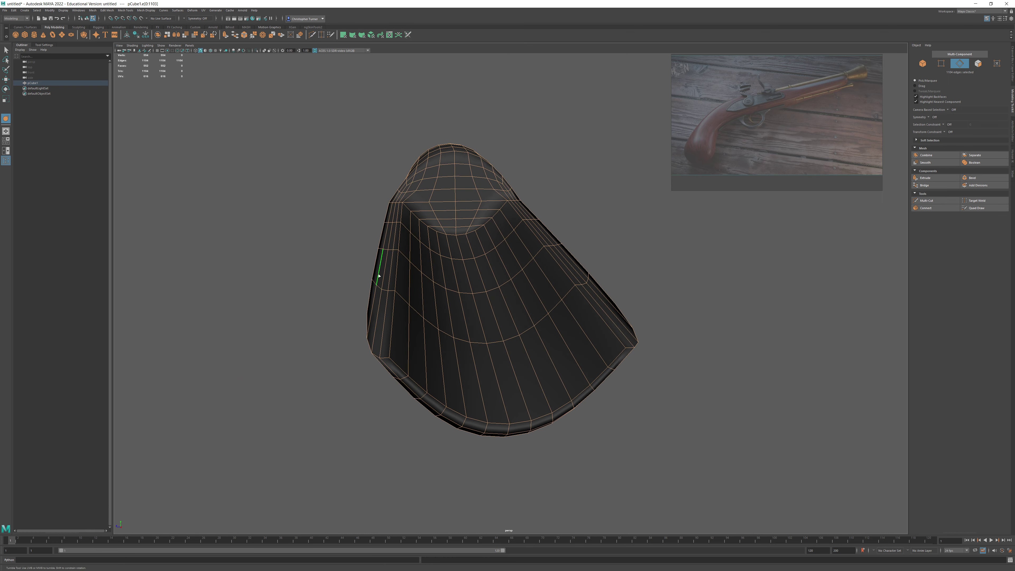
{"action": "double_click", "coordinate": [386, 281]}
{"action": "double_click", "coordinate": [389, 277], "text": "shift"}
{"action": "left_click_drag", "start_coordinate": [389, 277], "coordinate": [481, 272], "text": "alt"}
{"action": "middle_click_drag", "start_coordinate": [482, 271], "coordinate": [326, 270], "text": "alt"}
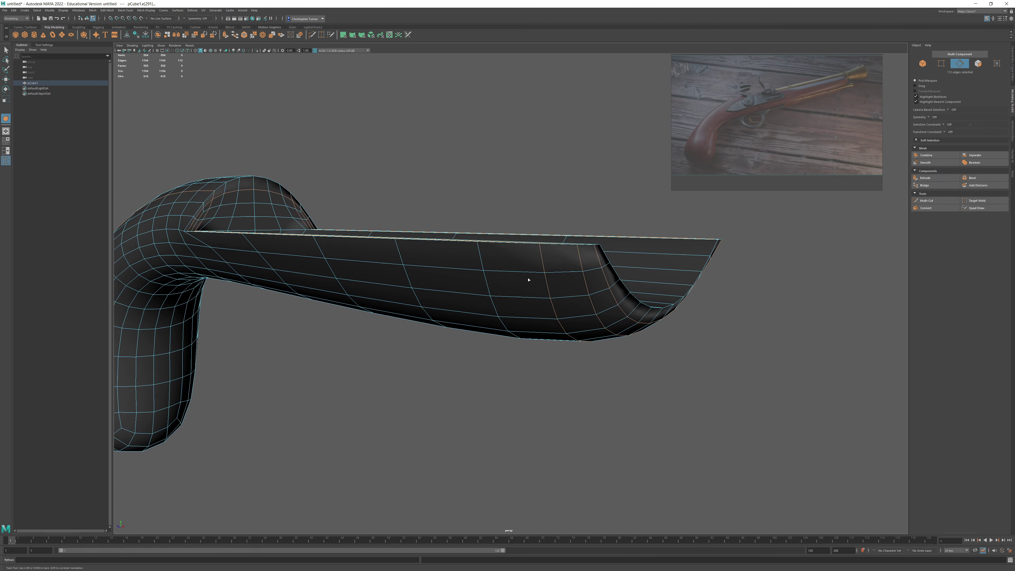
{"action": "left_click_drag", "start_coordinate": [686, 297], "coordinate": [559, 320], "text": "alt"}
{"action": "middle_click_drag", "start_coordinate": [560, 320], "coordinate": [624, 308], "text": "alt"}
{"action": "left_click", "coordinate": [360, 248]}
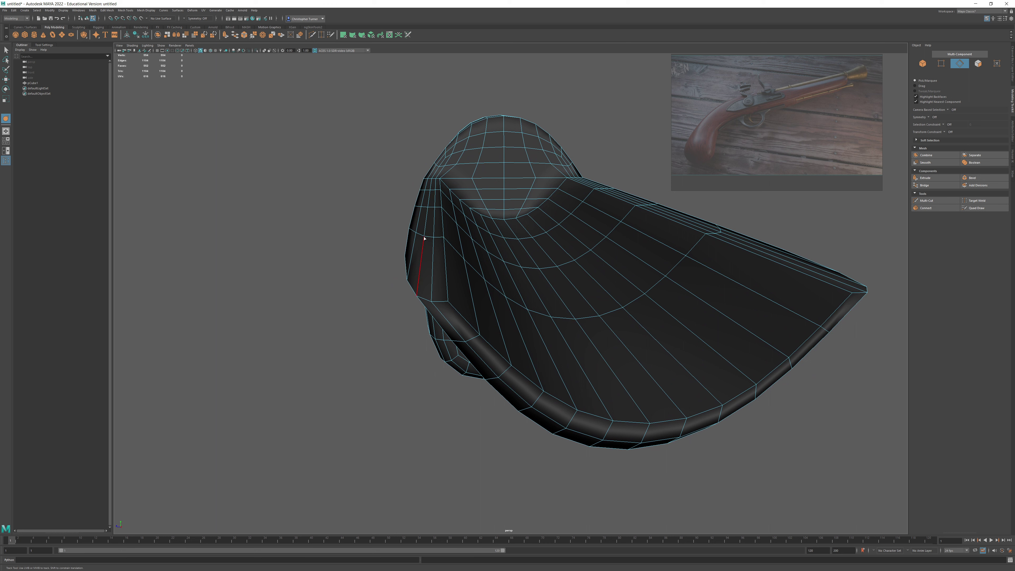
- Try to Target Weld an inner rim vertex of the channel onto its outer neighbour with Object X symmetry, and undo the weld
{"action": "left_click", "coordinate": [929, 117]}
{"action": "left_click", "coordinate": [945, 124]}
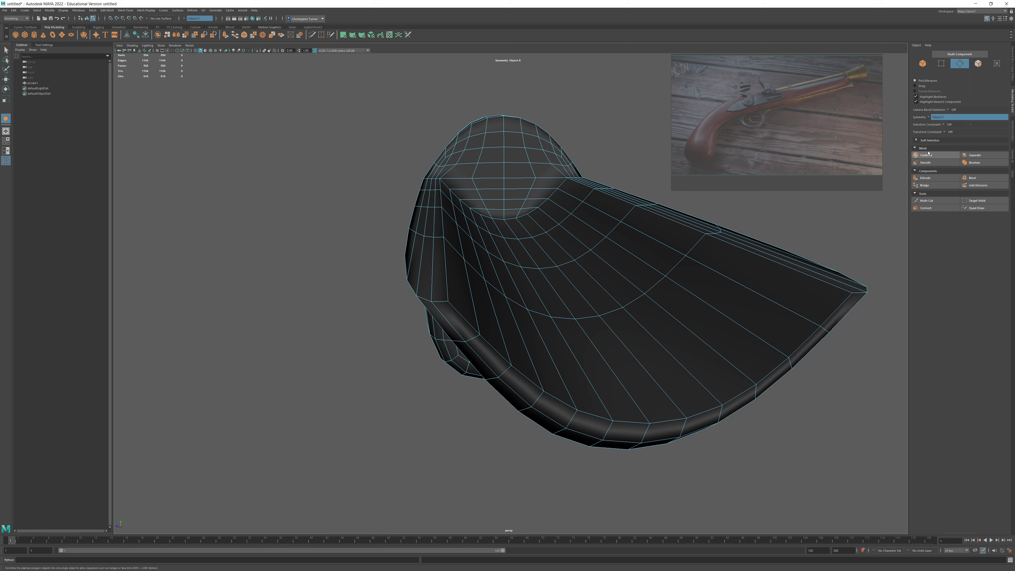
{"action": "left_click", "coordinate": [941, 63]}
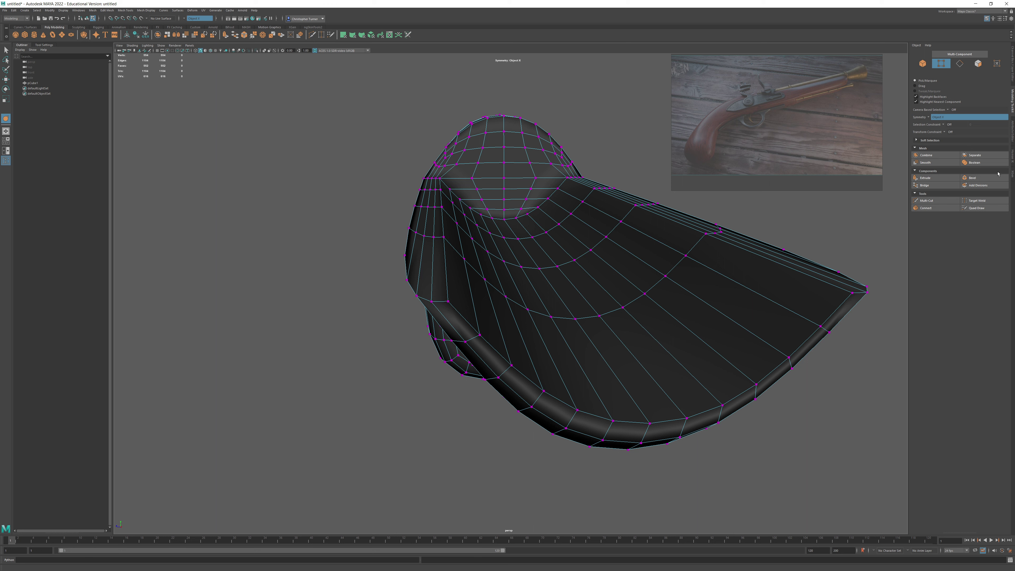
{"action": "left_click", "coordinate": [977, 200]}
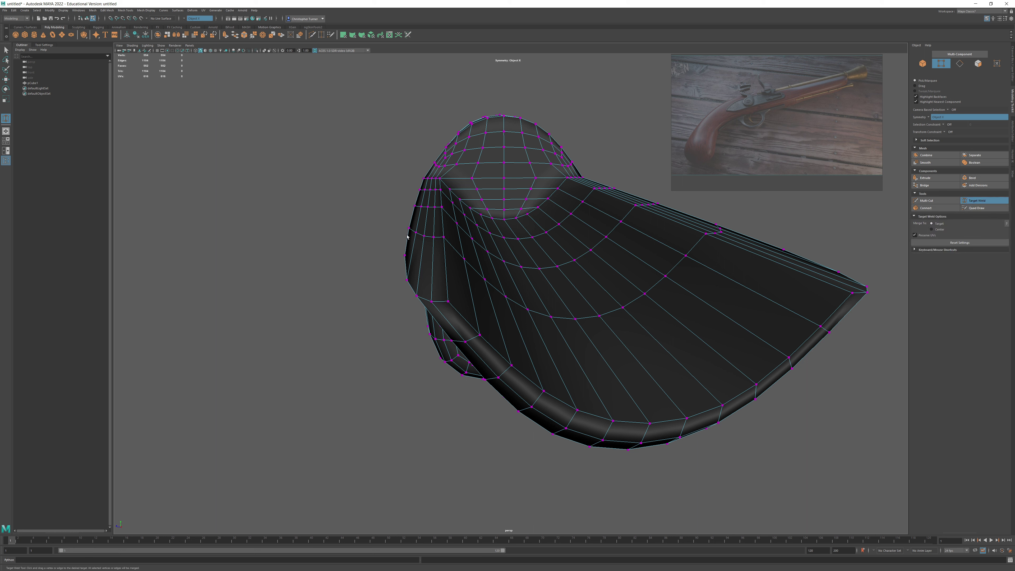
{"action": "left_click_drag", "start_coordinate": [434, 237], "coordinate": [409, 228]}
{"action": "left_click_drag", "start_coordinate": [614, 259], "coordinate": [539, 269], "text": "alt"}
{"action": "left_click_drag", "start_coordinate": [313, 319], "coordinate": [473, 279], "text": "alt"}
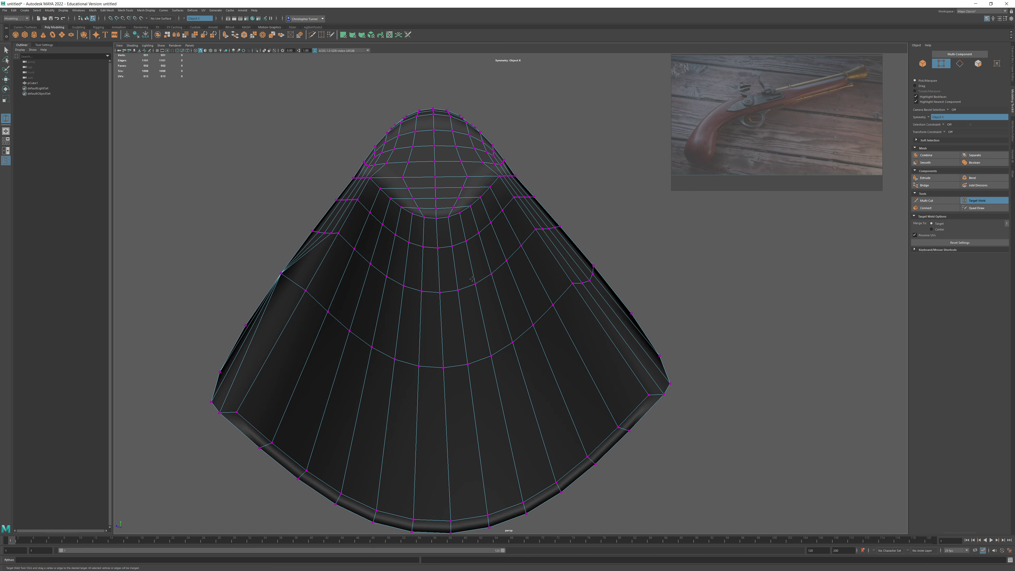
{"action": "key", "text": "ctrl+z"}
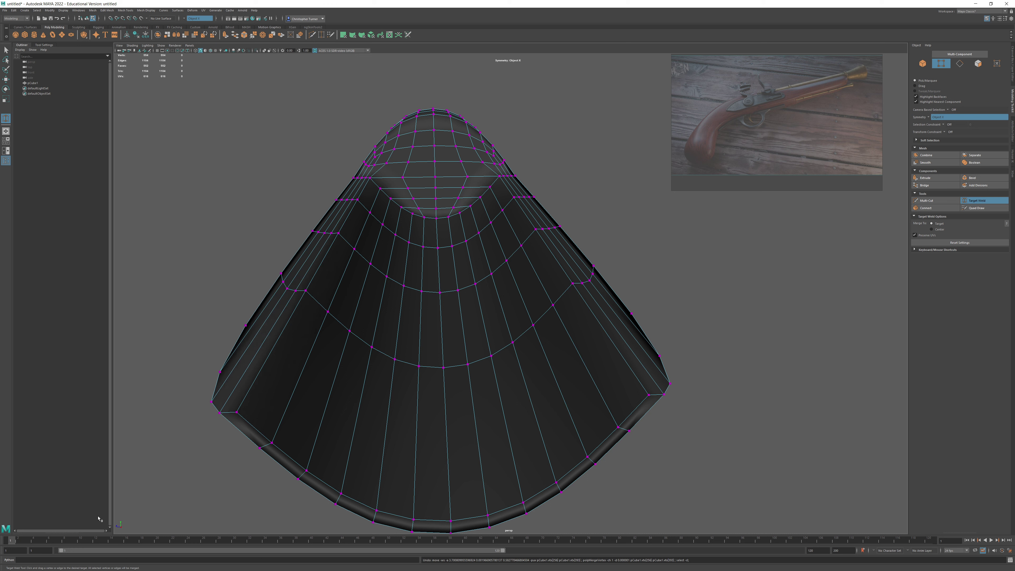
- Set symmetry to Object Z and weld the inner vertices along both channel rims onto their neighbouring outer-edge vertices
{"action": "left_click", "coordinate": [929, 117]}
{"action": "left_click", "coordinate": [941, 135]}
{"action": "left_click_drag", "start_coordinate": [295, 290], "coordinate": [281, 273]}
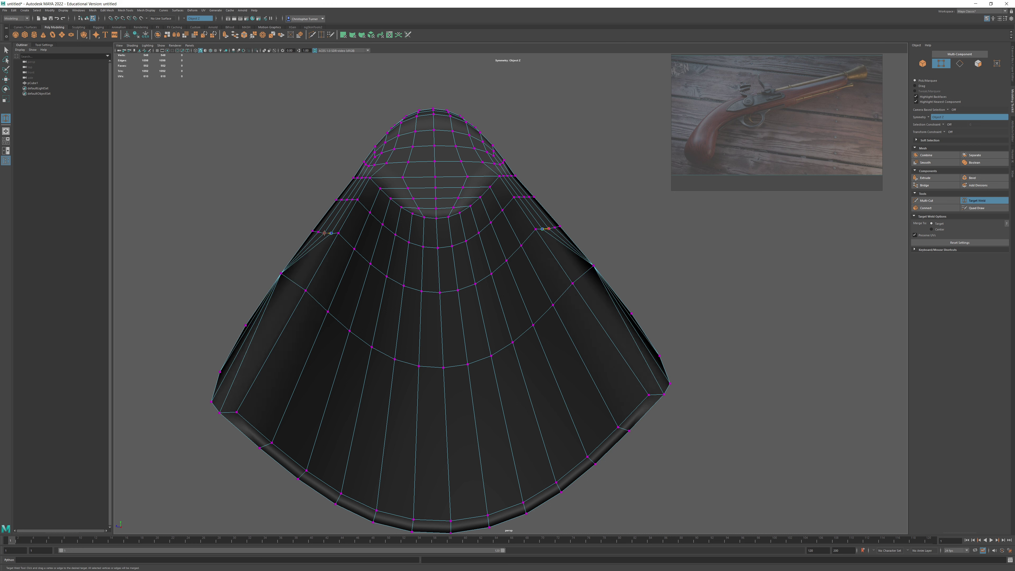
{"action": "left_click_drag", "start_coordinate": [331, 234], "coordinate": [313, 231]}
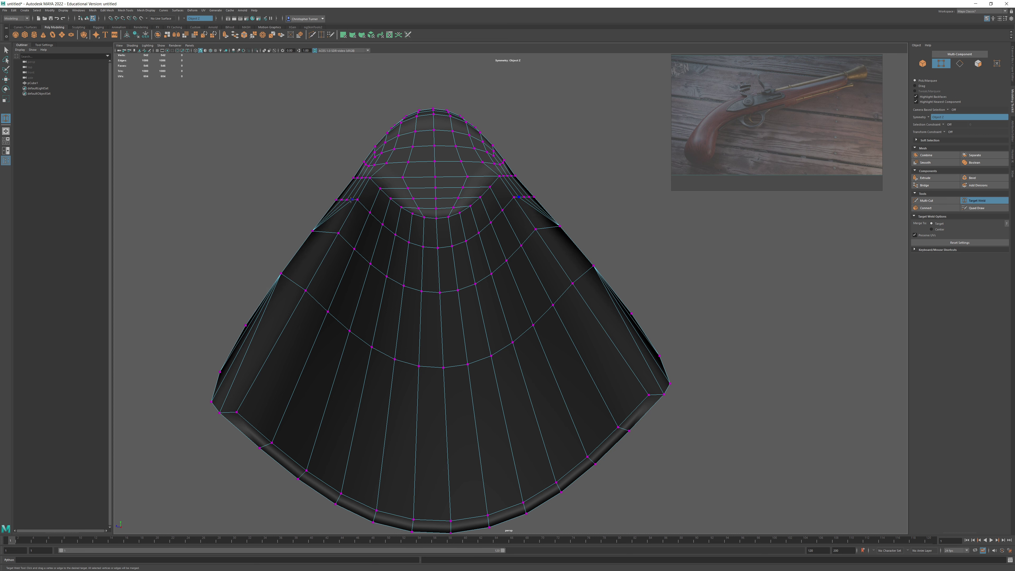
{"action": "left_click_drag", "start_coordinate": [352, 199], "coordinate": [347, 199]}
{"action": "middle_click_drag", "start_coordinate": [380, 190], "coordinate": [446, 254], "text": "alt"}
{"action": "right_click_drag", "start_coordinate": [446, 254], "coordinate": [569, 383], "text": "alt"}
{"action": "left_click_drag", "start_coordinate": [369, 278], "coordinate": [360, 279]}
{"action": "left_click_drag", "start_coordinate": [398, 225], "coordinate": [380, 225]}
{"action": "middle_click_drag", "start_coordinate": [408, 237], "coordinate": [411, 269], "text": "alt"}
{"action": "left_click_drag", "start_coordinate": [411, 269], "coordinate": [586, 381], "text": "alt"}
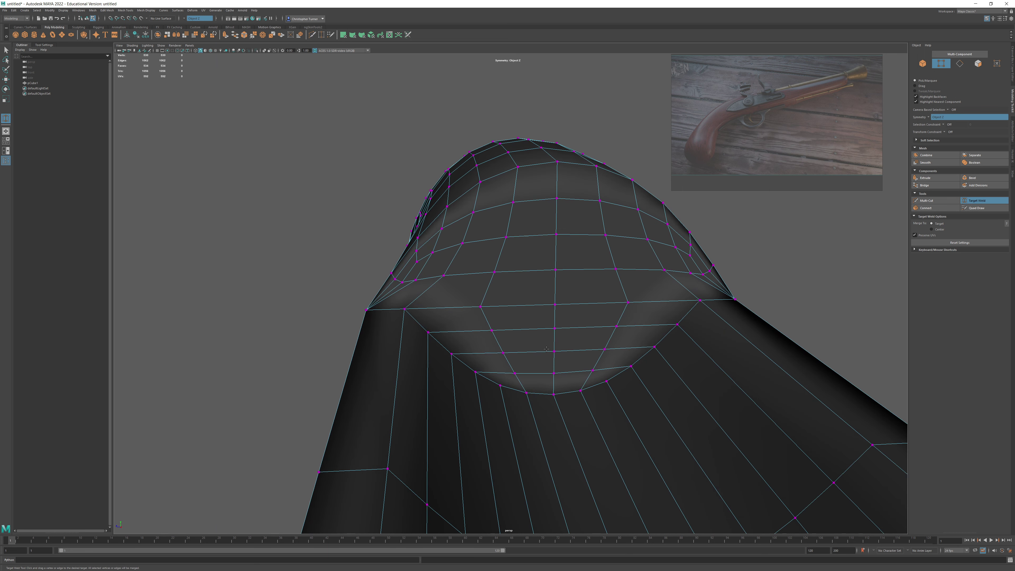
- Weld the outer ring of vertices on the channel's rear end wall onto the wall's rim vertices
{"action": "left_click_drag", "start_coordinate": [395, 279], "coordinate": [418, 238]}
{"action": "left_click_drag", "start_coordinate": [438, 222], "coordinate": [585, 298], "text": "alt"}
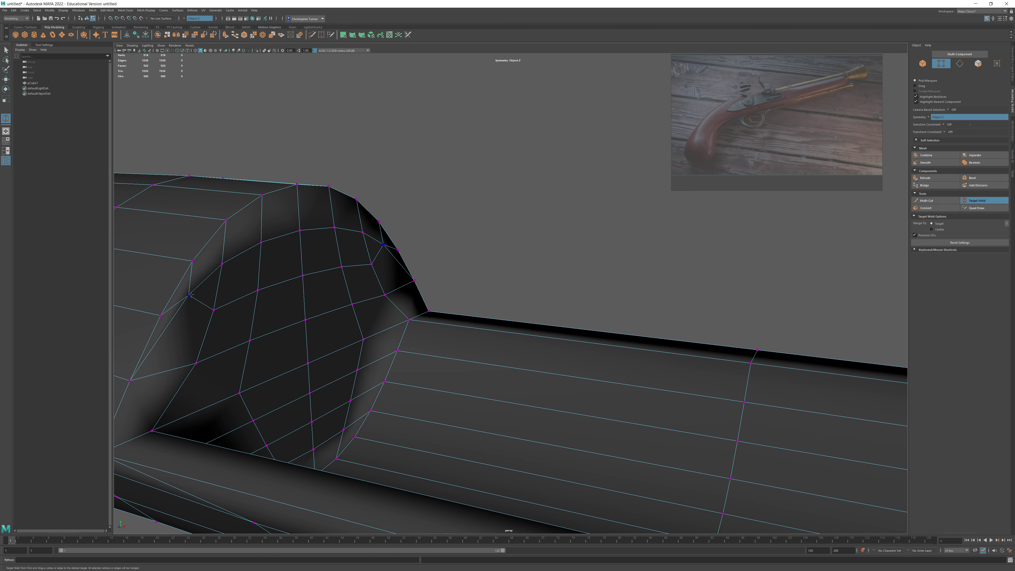
{"action": "left_click_drag", "start_coordinate": [189, 295], "coordinate": [160, 315]}
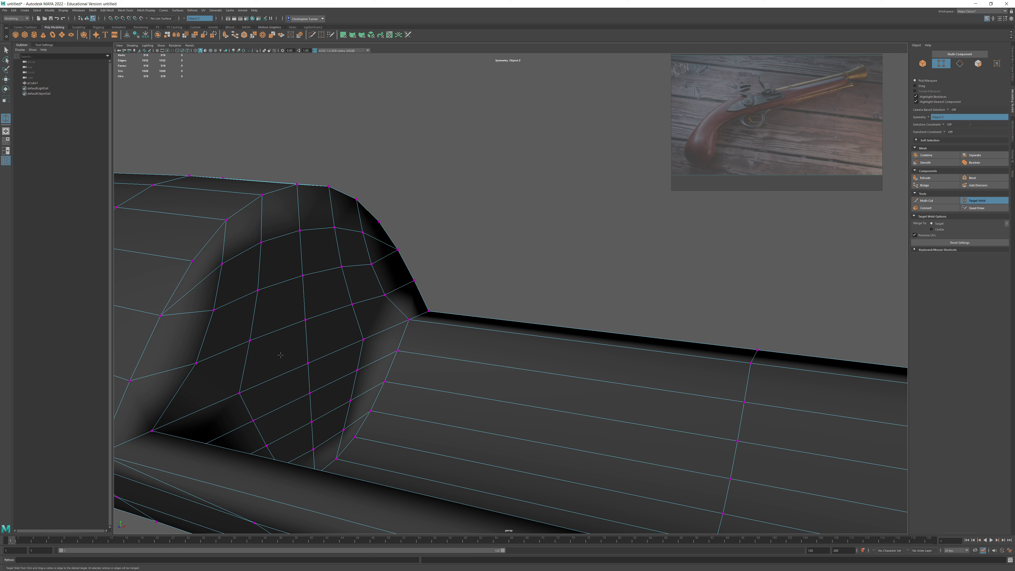
{"action": "left_click_drag", "start_coordinate": [300, 231], "coordinate": [262, 195]}
{"action": "left_click_drag", "start_coordinate": [226, 237], "coordinate": [295, 310]}
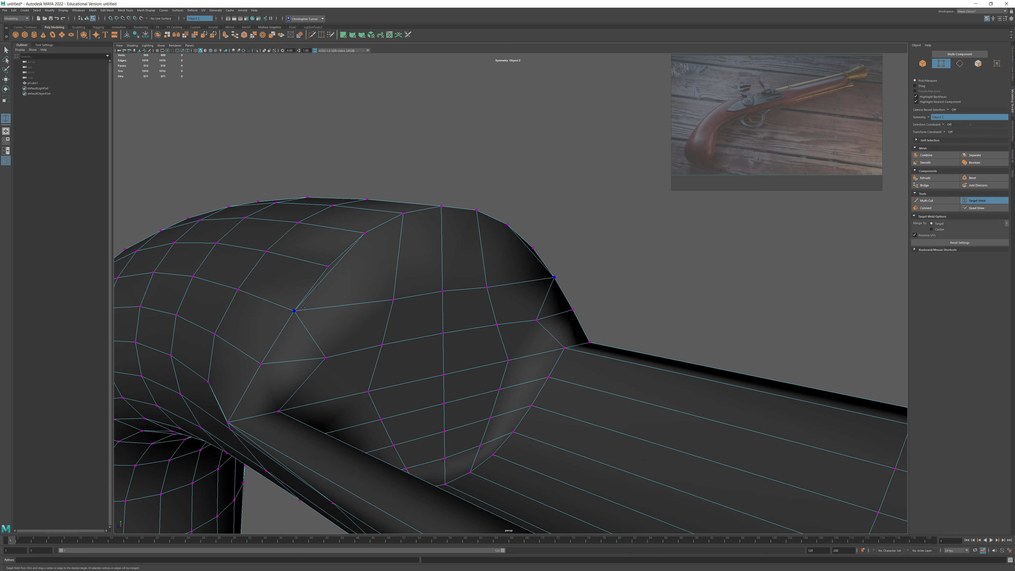
{"action": "left_click_drag", "start_coordinate": [275, 366], "coordinate": [200, 350]}
{"action": "middle_click_drag", "start_coordinate": [532, 304], "coordinate": [404, 302], "text": "alt"}
- Weld the remaining interior vertices of the channel's rear end wall into one central vertex
{"action": "left_click_drag", "start_coordinate": [446, 269], "coordinate": [501, 267]}
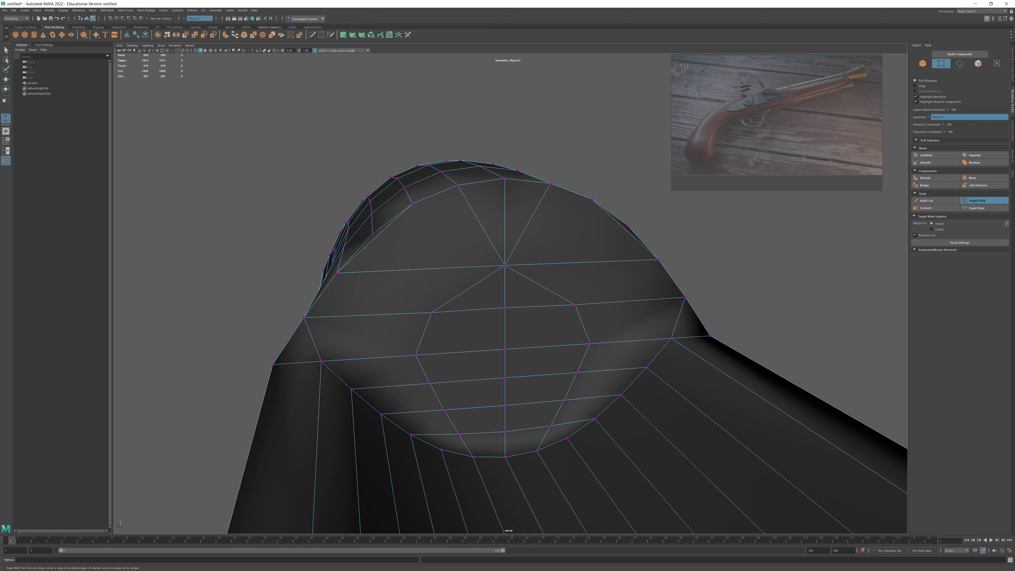
{"action": "left_click_drag", "start_coordinate": [485, 306], "coordinate": [505, 307]}
{"action": "left_click_drag", "start_coordinate": [417, 355], "coordinate": [505, 350]}
{"action": "left_click_drag", "start_coordinate": [430, 384], "coordinate": [505, 406]}
{"action": "left_click_drag", "start_coordinate": [460, 434], "coordinate": [505, 350]}
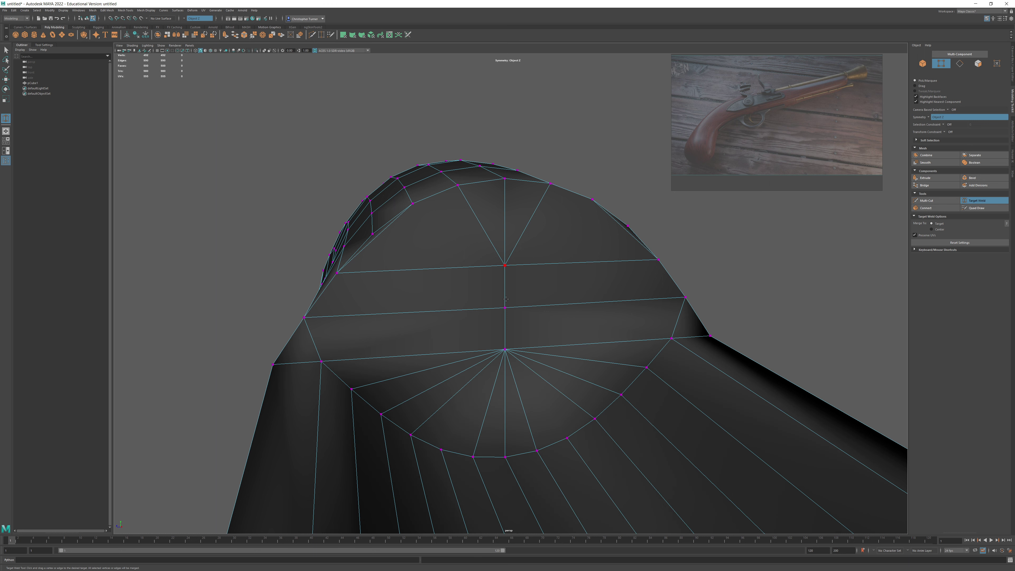
{"action": "left_click_drag", "start_coordinate": [505, 267], "coordinate": [506, 349]}
{"action": "left_click_drag", "start_coordinate": [505, 349], "coordinate": [462, 279], "text": "alt"}
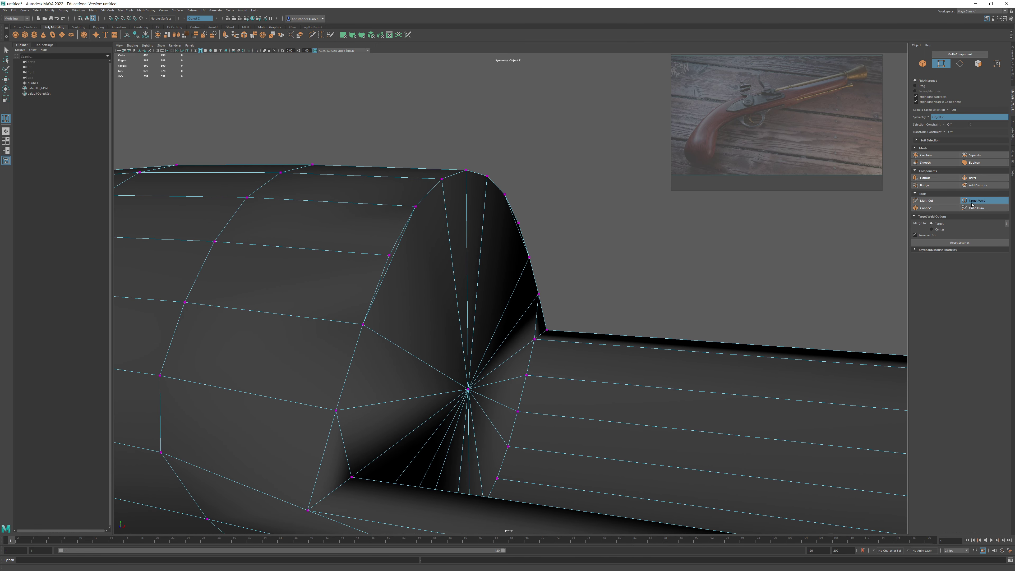
- Exit Target Weld and delete the extra edge along the upper side rim of the channel's rear end wall
{"action": "left_click", "coordinate": [986, 200]}
{"action": "left_click", "coordinate": [960, 64]}
{"action": "left_click", "coordinate": [400, 260]}
{"action": "key", "text": "Delete"}
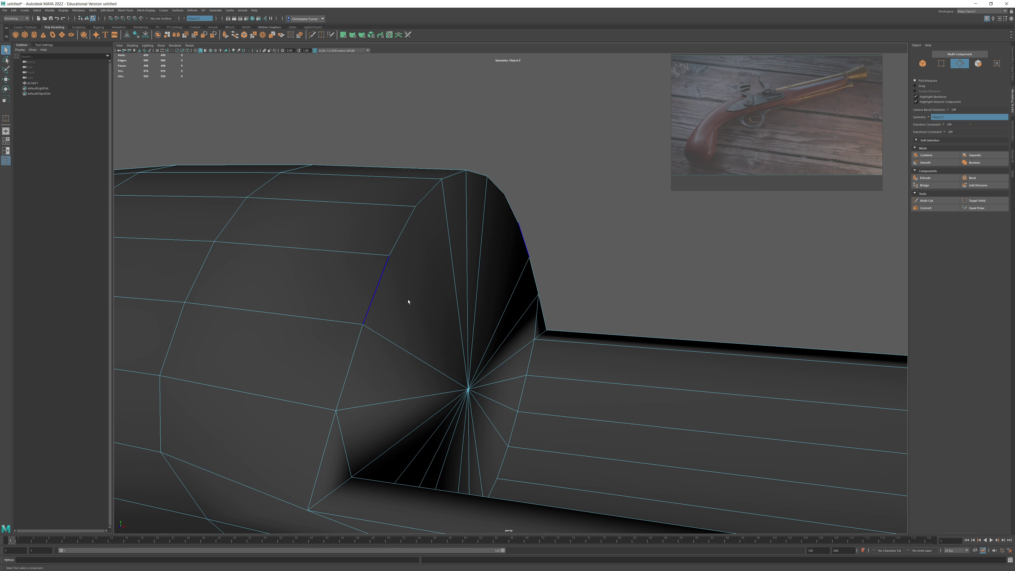
{"action": "left_click_drag", "start_coordinate": [469, 344], "coordinate": [455, 276], "text": "alt"}
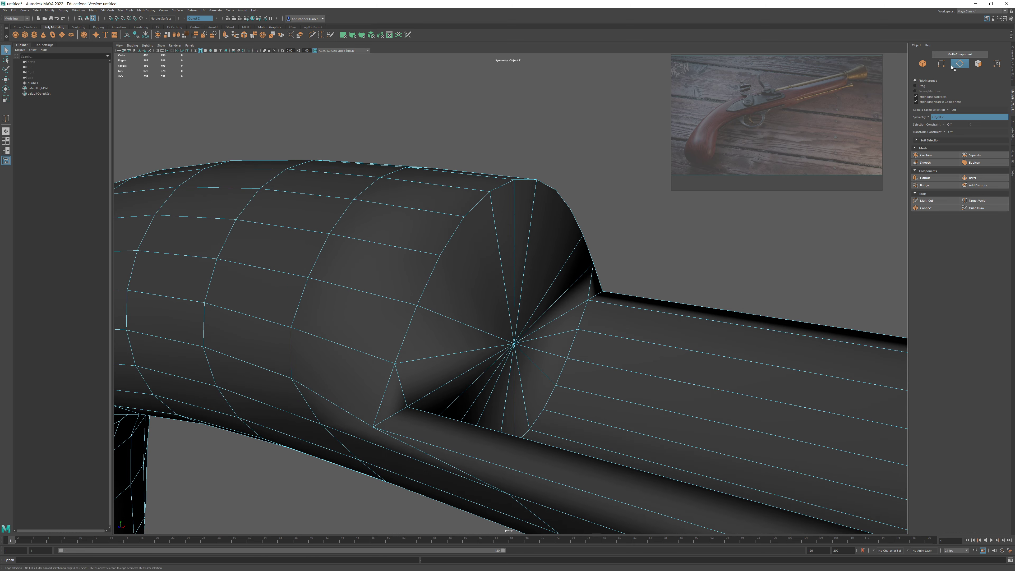
- Use Multi-Cut to connect the two unconnected upper rim vertices to the rear end wall's central vertex
{"action": "left_click", "coordinate": [941, 63]}
{"action": "left_click_drag", "start_coordinate": [660, 310], "coordinate": [714, 261], "text": "alt"}
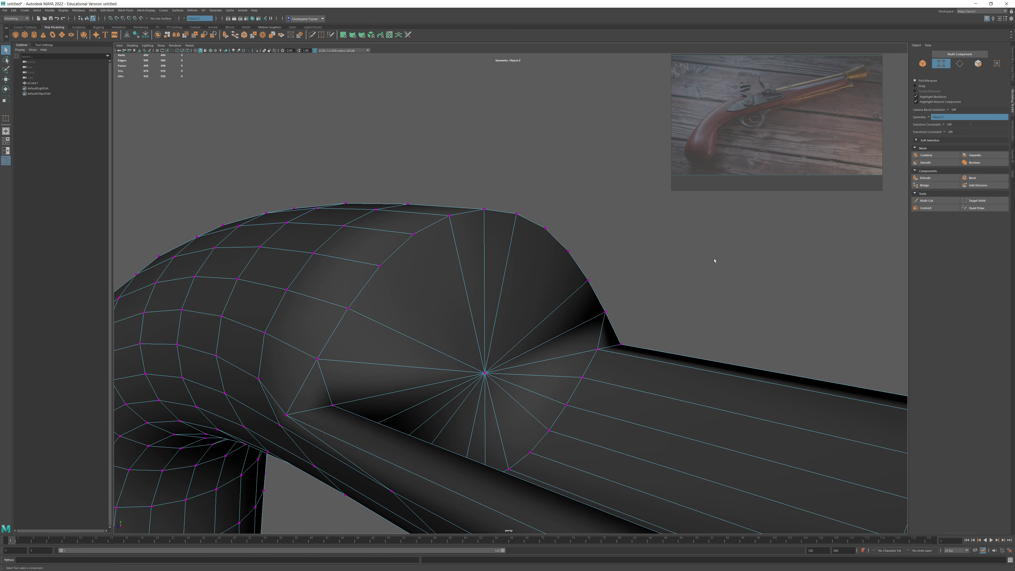
{"action": "left_click", "coordinate": [932, 200]}
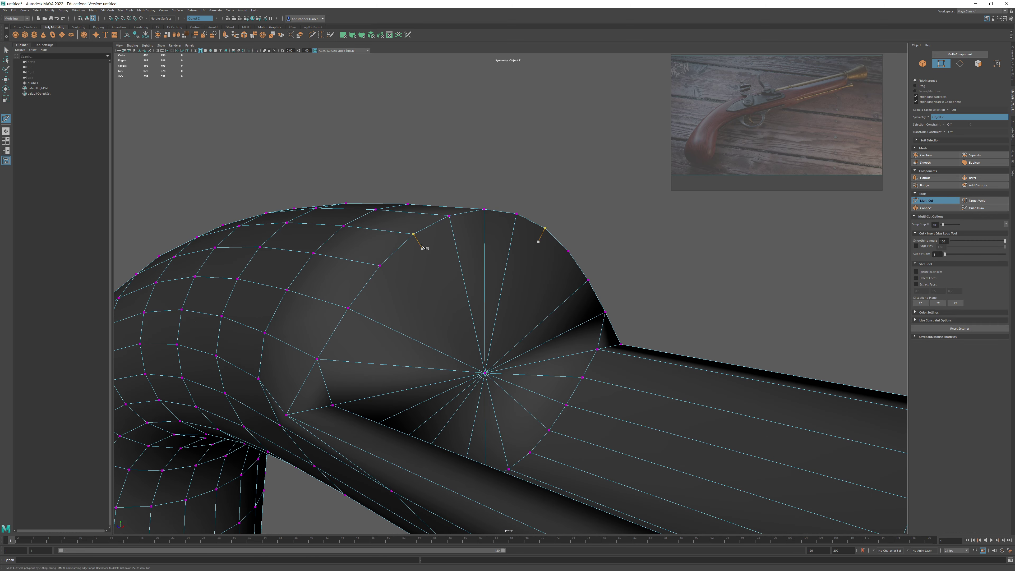
{"action": "left_click", "coordinate": [485, 373]}
{"action": "key", "text": "Return"}
{"action": "left_click", "coordinate": [381, 266]}
{"action": "key", "text": "Return"}
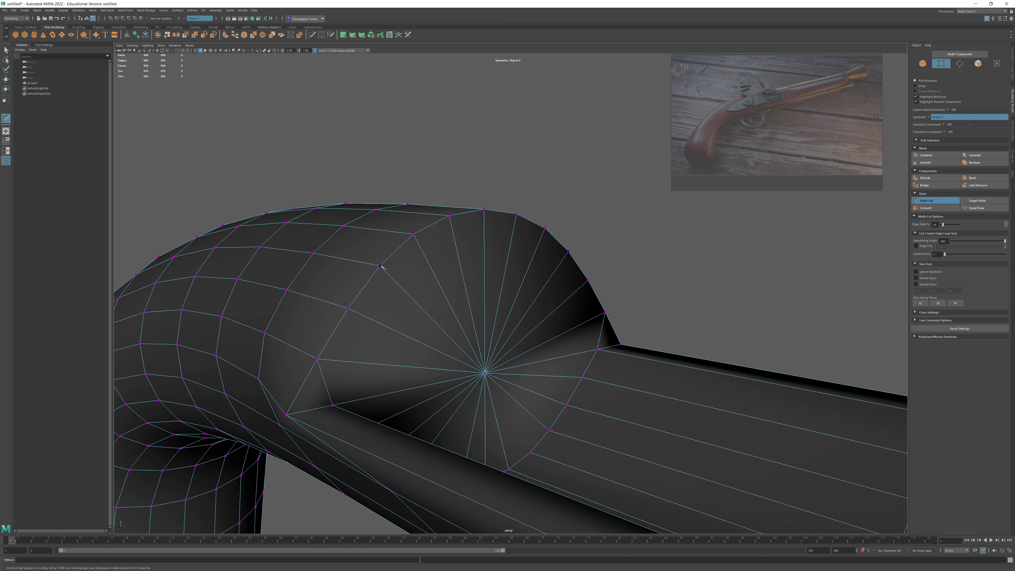
{"action": "left_click_drag", "start_coordinate": [542, 294], "coordinate": [546, 320], "text": "alt"}
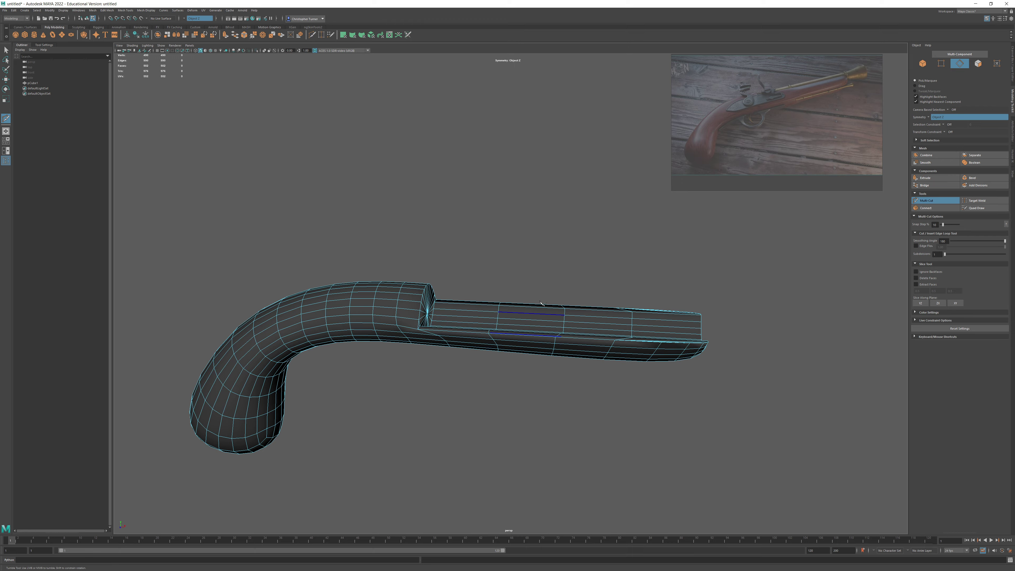
{"action": "left_click_drag", "start_coordinate": [391, 370], "coordinate": [410, 346], "text": "alt"}
{"action": "left_click", "coordinate": [501, 347]}
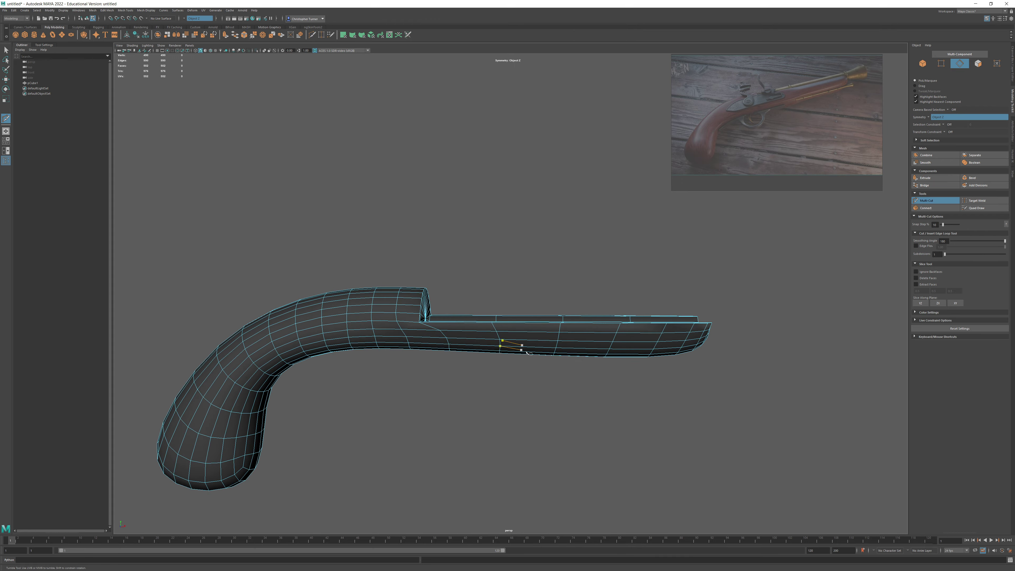
{"action": "left_click_drag", "start_coordinate": [500, 342], "coordinate": [524, 311], "text": "alt"}
{"action": "mouse_move", "coordinate": [464, 381]}
{"action": "left_mouse_down", "text": "alt"}
{"action": "mouse_move", "coordinate": [493, 386]}
{"action": "mouse_move", "coordinate": [478, 377]}
{"action": "left_mouse_up", "text": "alt"}
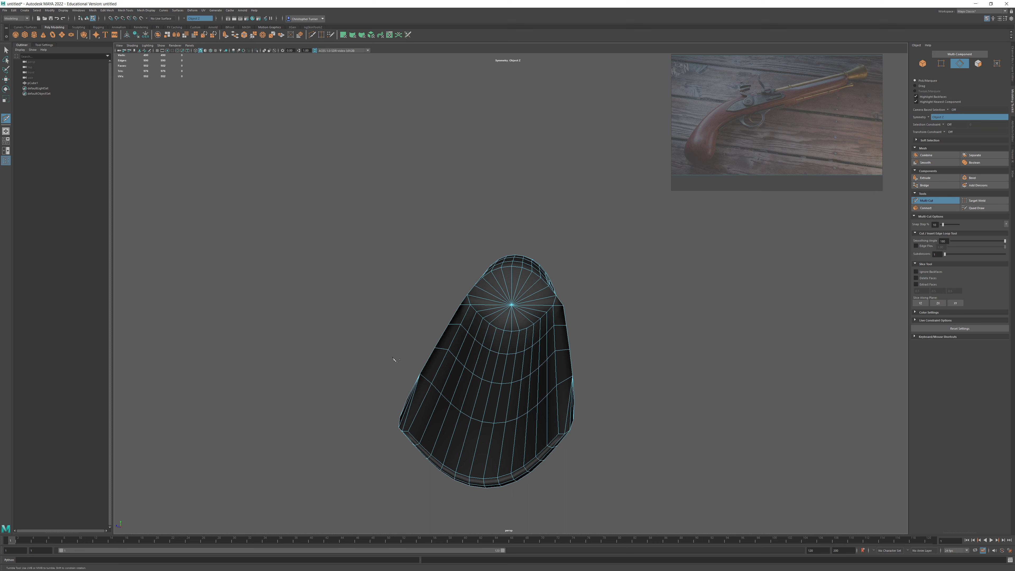
- In the top view, select the fore-end's vertices plus the adjoining ring of the grip and scale them narrower across the width
{"action": "key", "text": "space"}
{"action": "key", "text": "space"}
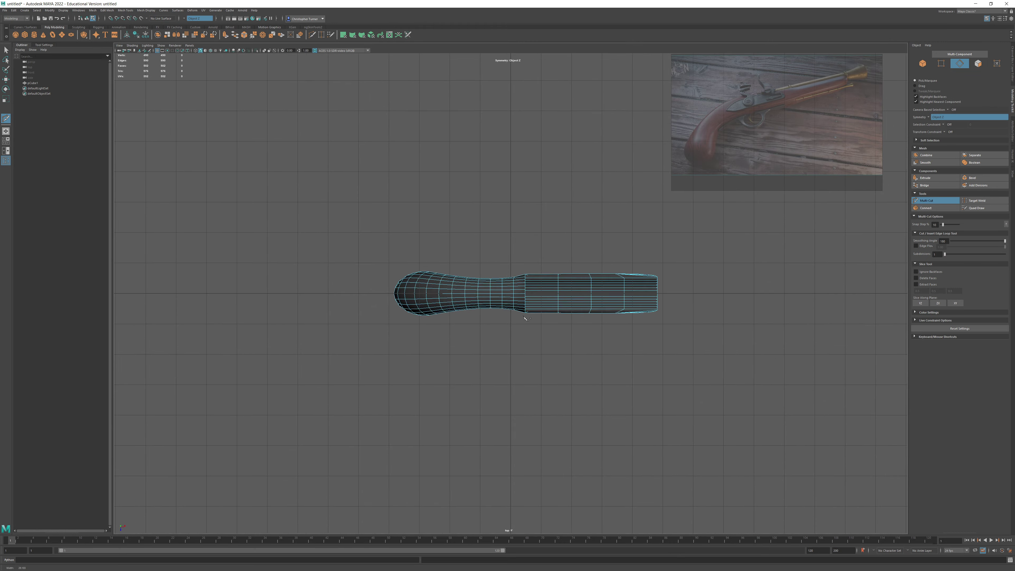
{"action": "scroll", "coordinate": [574, 292], "scroll_direction": "up", "scroll_amount": 1}
{"action": "middle_click_drag", "start_coordinate": [574, 292], "coordinate": [491, 319], "text": "alt"}
{"action": "scroll", "coordinate": [471, 274], "scroll_direction": "up", "scroll_amount": 10}
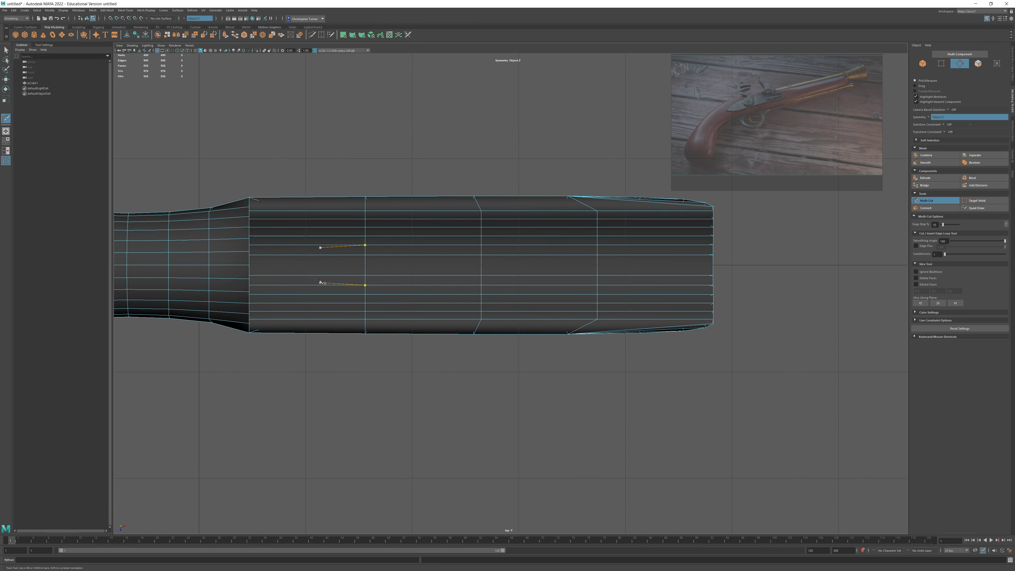
{"action": "middle_click_drag", "start_coordinate": [305, 271], "coordinate": [465, 299], "text": "alt"}
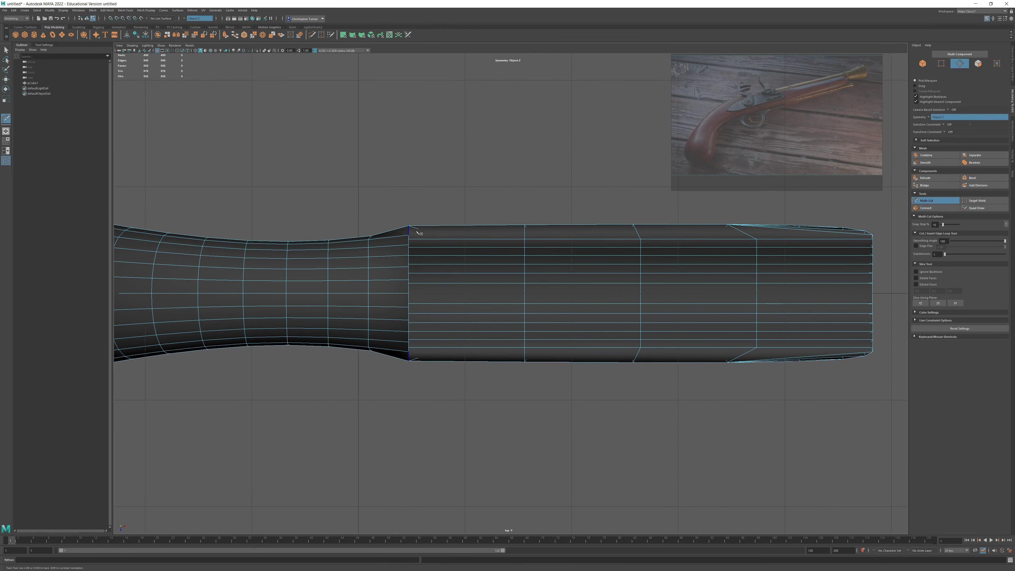
{"action": "key", "text": "F9"}
{"action": "left_click_drag", "start_coordinate": [362, 197], "coordinate": [414, 195]}
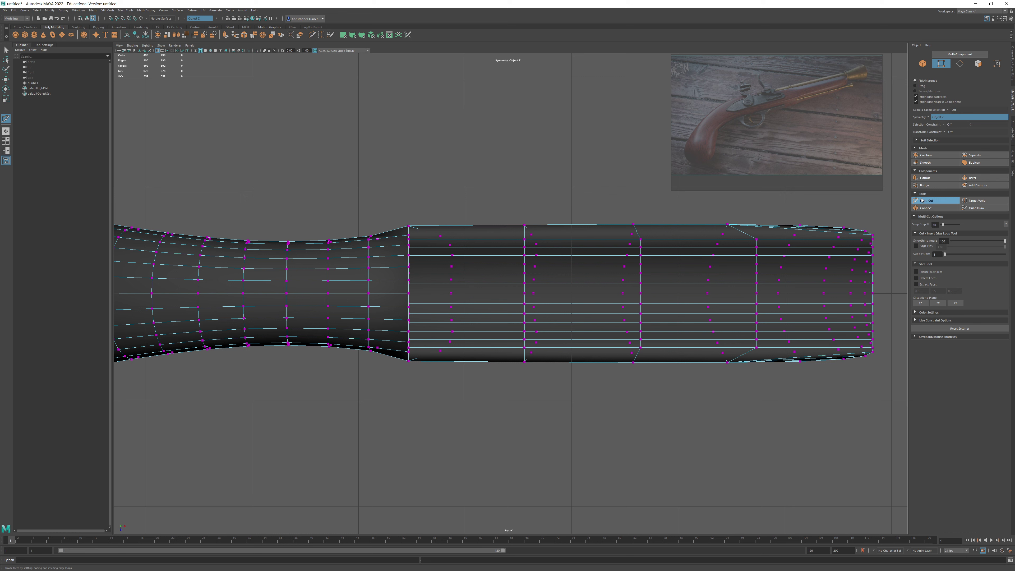
{"action": "left_click", "coordinate": [935, 201]}
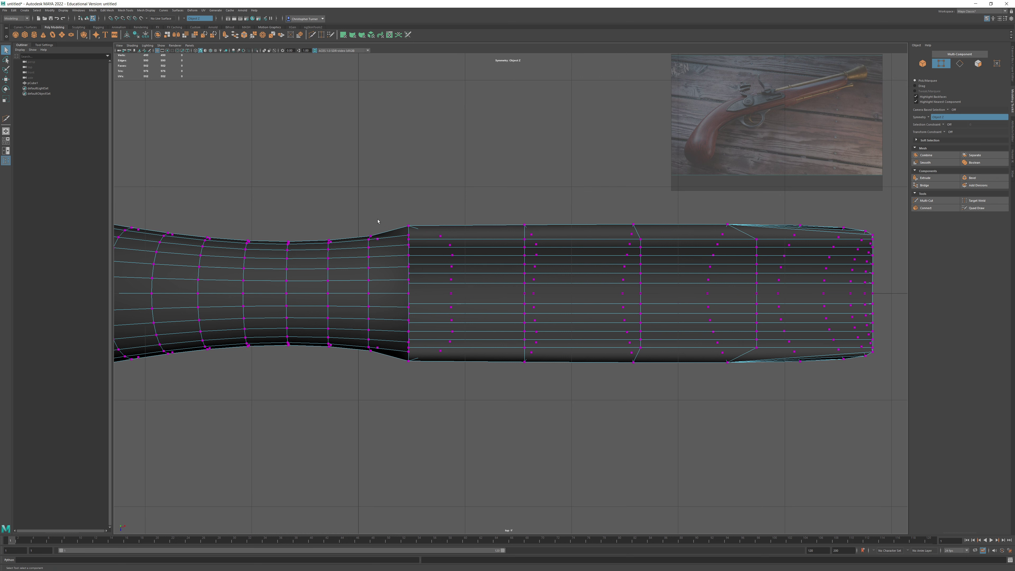
{"action": "left_click_drag", "start_coordinate": [361, 195], "coordinate": [898, 399]}
{"action": "middle_click_drag", "start_coordinate": [580, 339], "coordinate": [567, 341], "text": "alt"}
{"action": "key", "text": "r"}
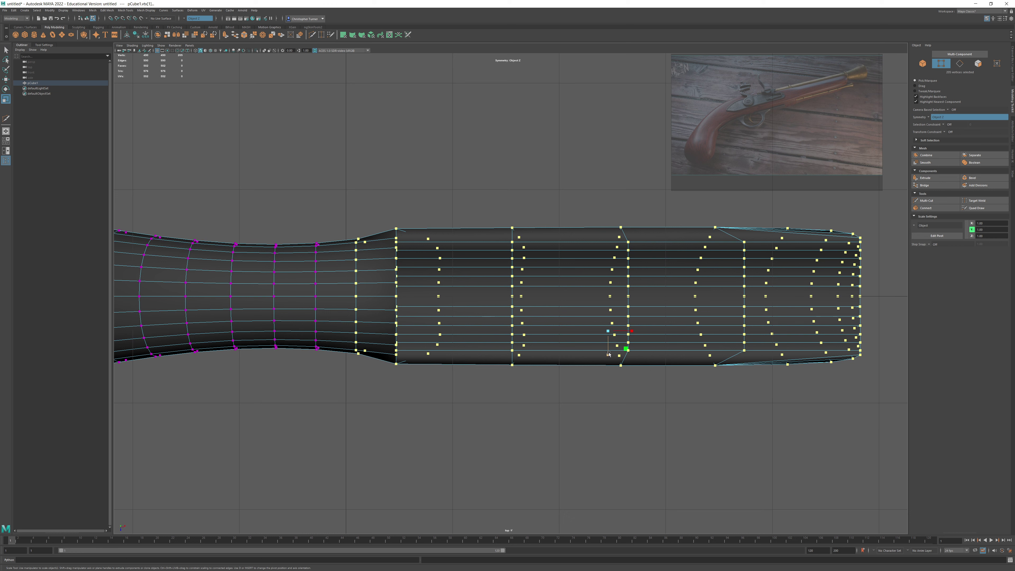
{"action": "left_click_drag", "start_coordinate": [609, 354], "coordinate": [613, 349]}
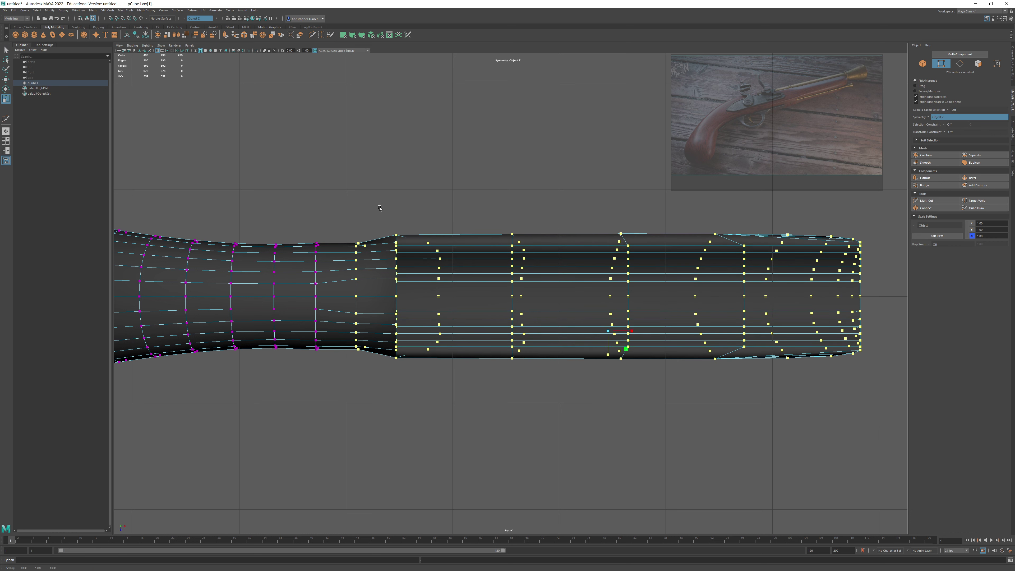
- Reselect only the fore-end's vertices, without the grip ring, scale them narrower across the width, and return to the perspective view
{"action": "left_click_drag", "start_coordinate": [380, 208], "coordinate": [892, 461]}
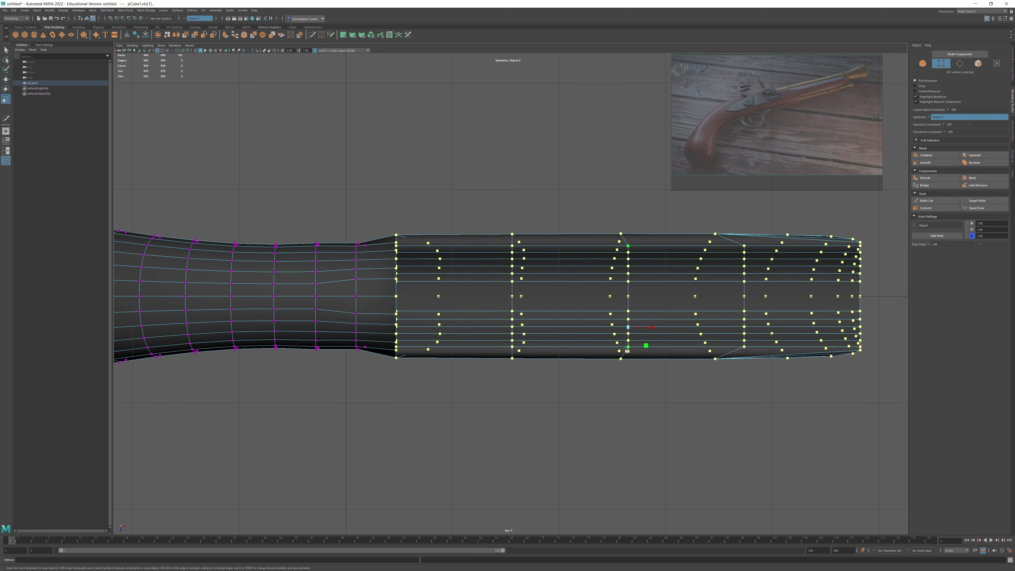
{"action": "left_click_drag", "start_coordinate": [636, 351], "coordinate": [630, 352]}
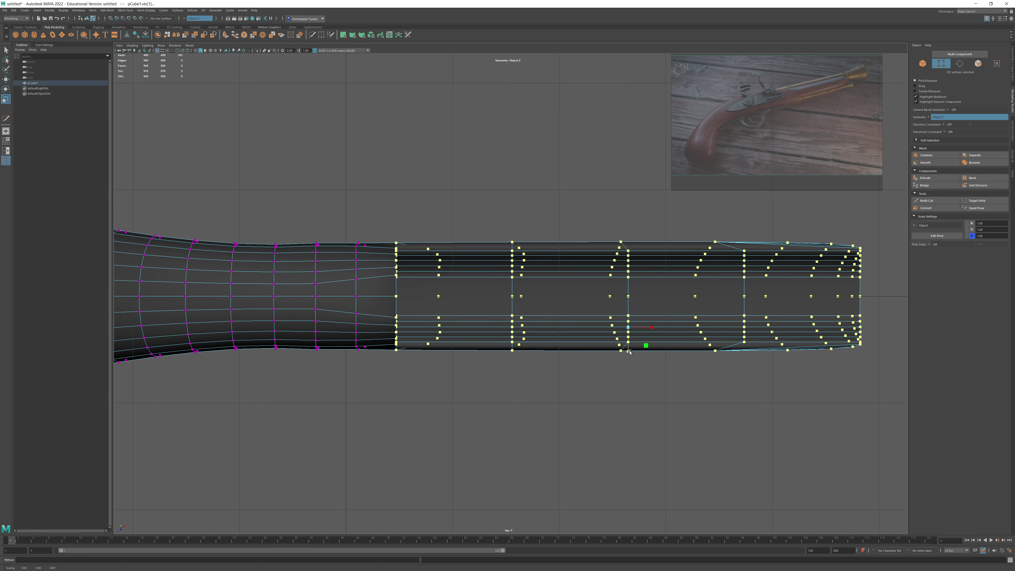
{"action": "key", "text": "space"}
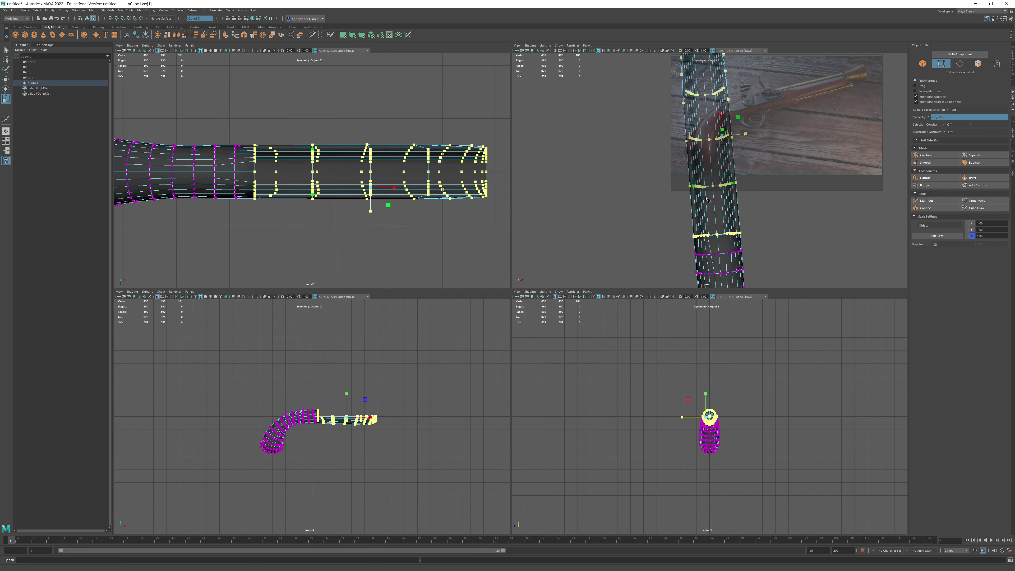
{"action": "key", "text": "space"}
- Select the vertex pair beside the rear end wall's top centre and slide it inward with the transform constraint set to Edge
{"action": "left_click_drag", "start_coordinate": [702, 196], "coordinate": [519, 280], "text": "alt"}
{"action": "key", "text": "w"}
{"action": "left_click", "coordinate": [467, 272]}
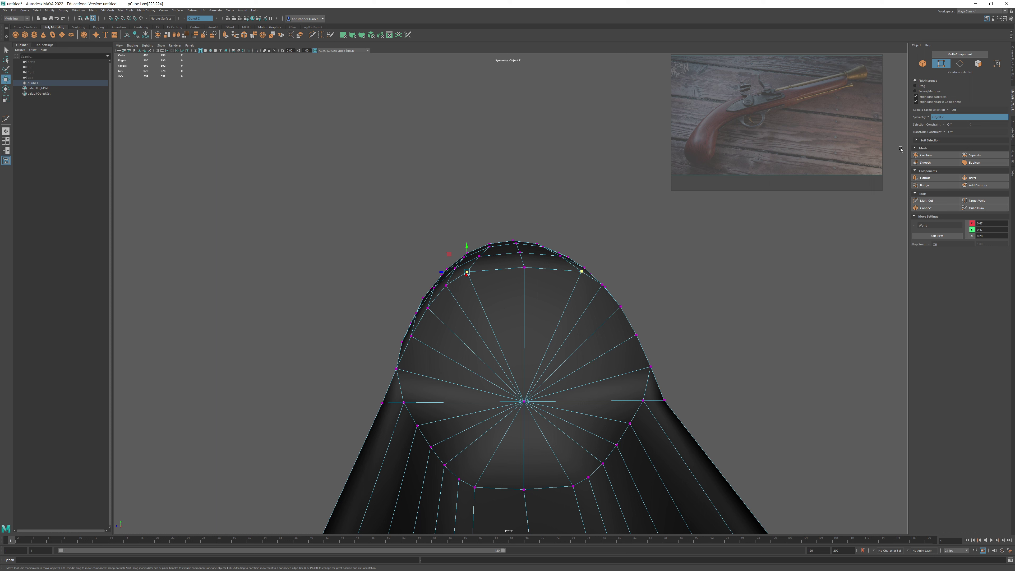
{"action": "left_click", "coordinate": [946, 133]}
{"action": "left_click", "coordinate": [959, 139]}
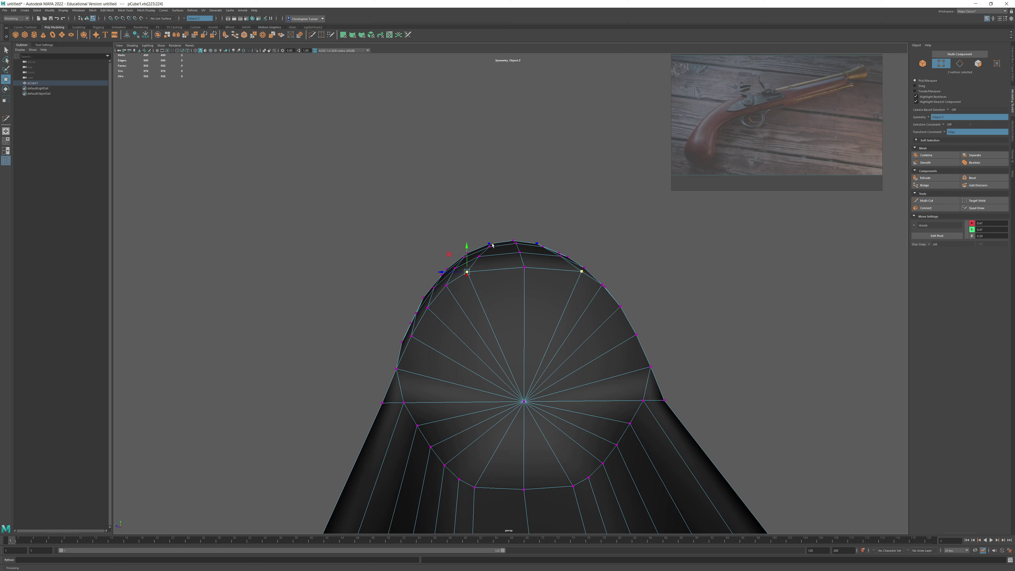
{"action": "middle_click_drag", "start_coordinate": [449, 256], "coordinate": [469, 252]}
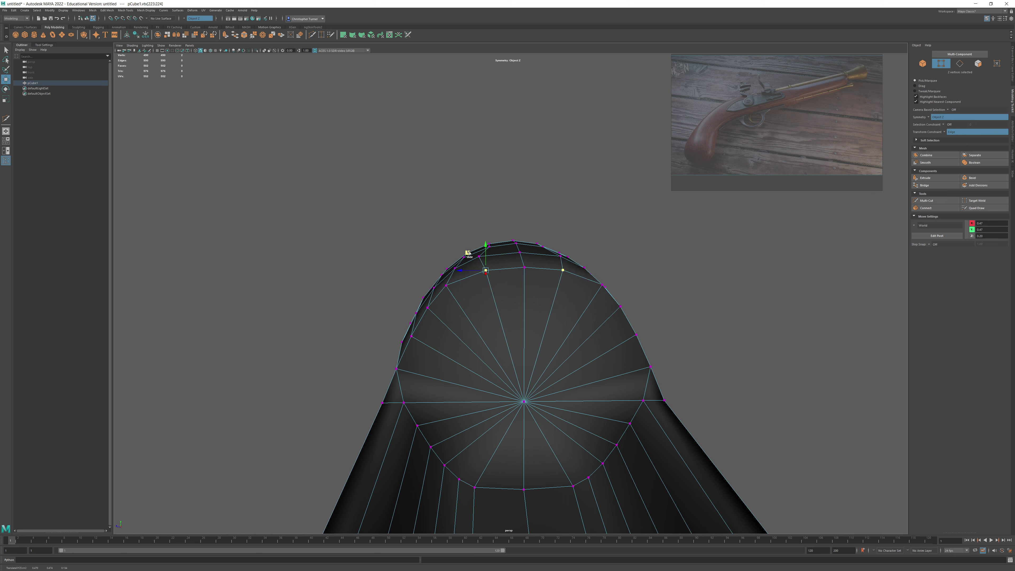
- Slide the upper vertex pairs in the ring just behind the rear end wall inward along their edges to even out their spacing
{"action": "left_click", "coordinate": [479, 257]}
{"action": "left_click_drag", "start_coordinate": [462, 239], "coordinate": [479, 236]}
{"action": "left_click_drag", "start_coordinate": [438, 278], "coordinate": [485, 263], "text": "alt"}
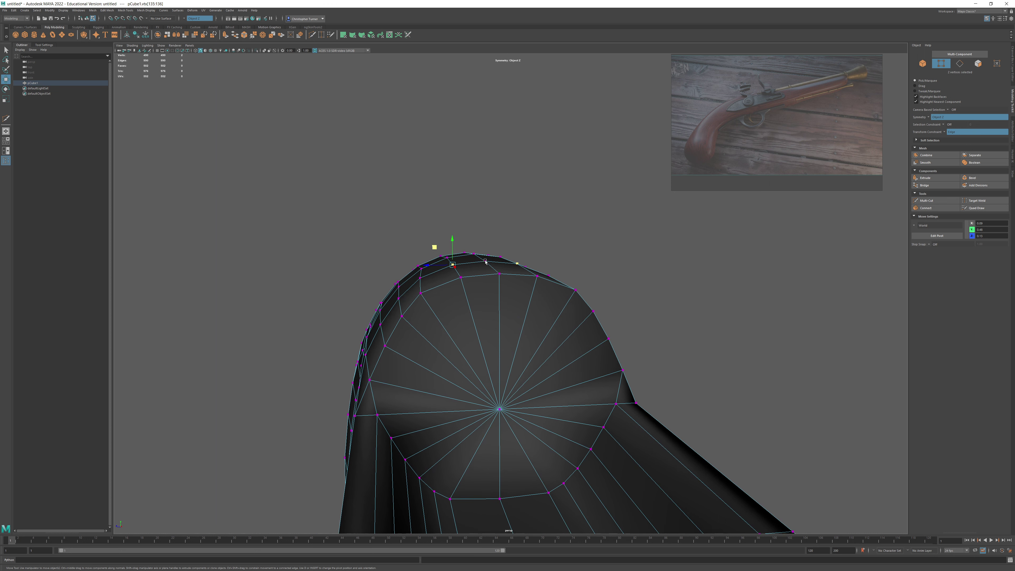
{"action": "left_click", "coordinate": [421, 278]}
{"action": "left_click_drag", "start_coordinate": [402, 260], "coordinate": [407, 259]}
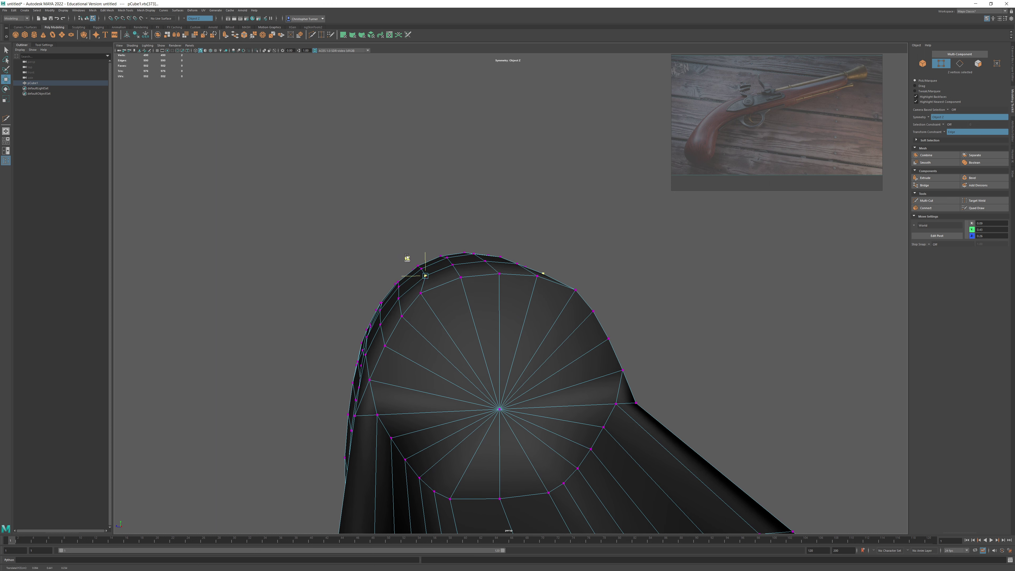
- Select the next vertex pair outward along the rear end wall's upper rim and slide it inward along its edges
{"action": "left_click", "coordinate": [424, 294]}
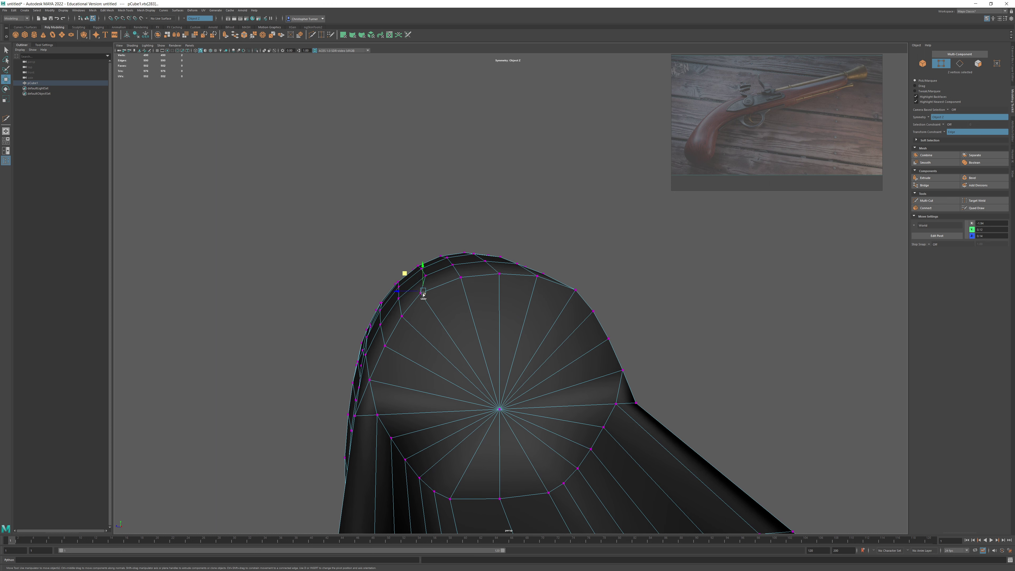
{"action": "left_click", "coordinate": [422, 293]}
{"action": "left_click", "coordinate": [408, 293]}
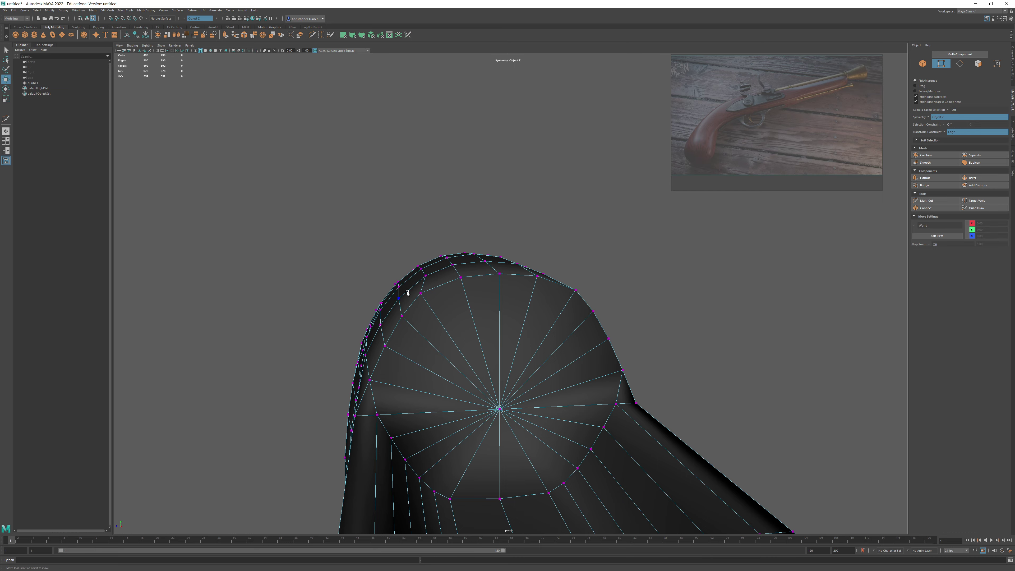
{"action": "left_click", "coordinate": [421, 293]}
{"action": "middle_click_drag", "start_coordinate": [403, 276], "coordinate": [412, 272]}
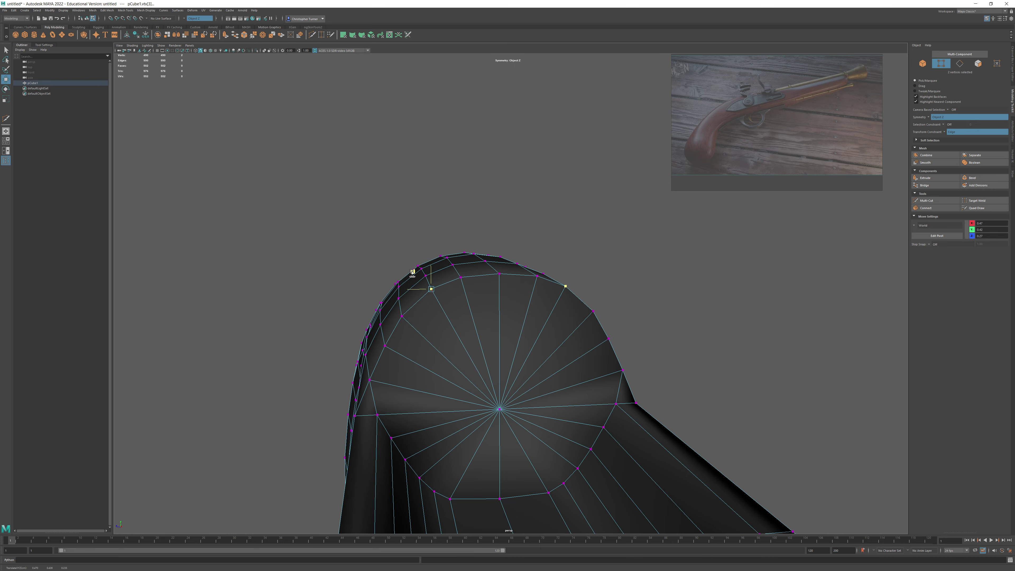
{"action": "left_click_drag", "start_coordinate": [412, 272], "coordinate": [460, 266], "text": "alt"}
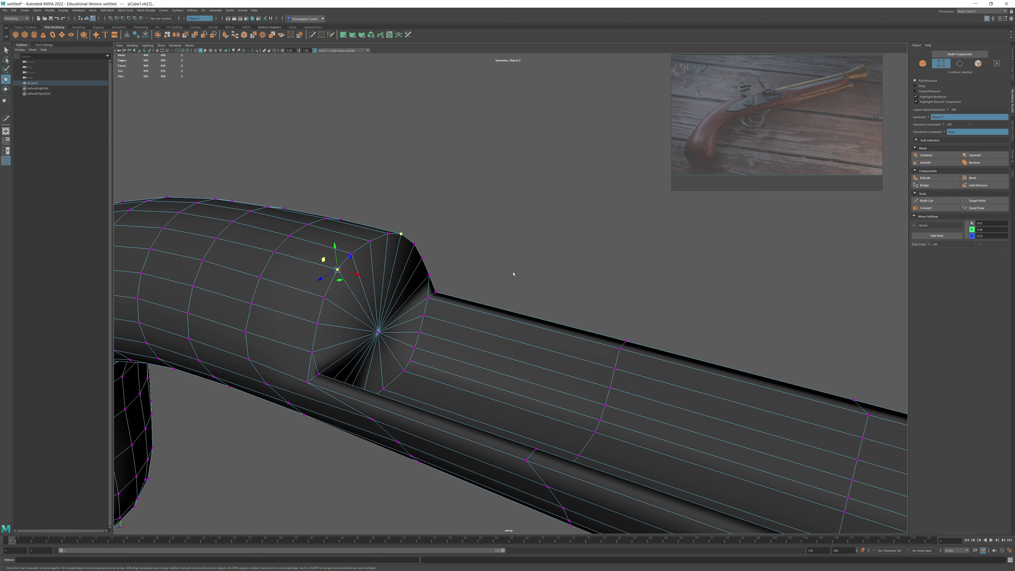
- Set the transform constraint to Off, leave the symmetry setting as it is, and clear the vertex selection
{"action": "left_click", "coordinate": [954, 132]}
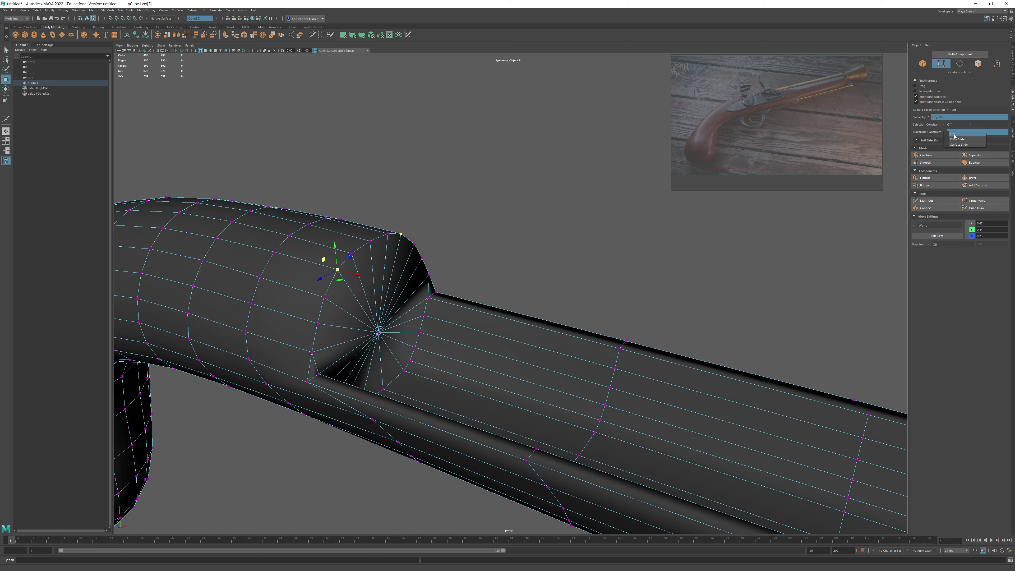
{"action": "left_click", "coordinate": [954, 137]}
{"action": "left_click", "coordinate": [930, 118]}
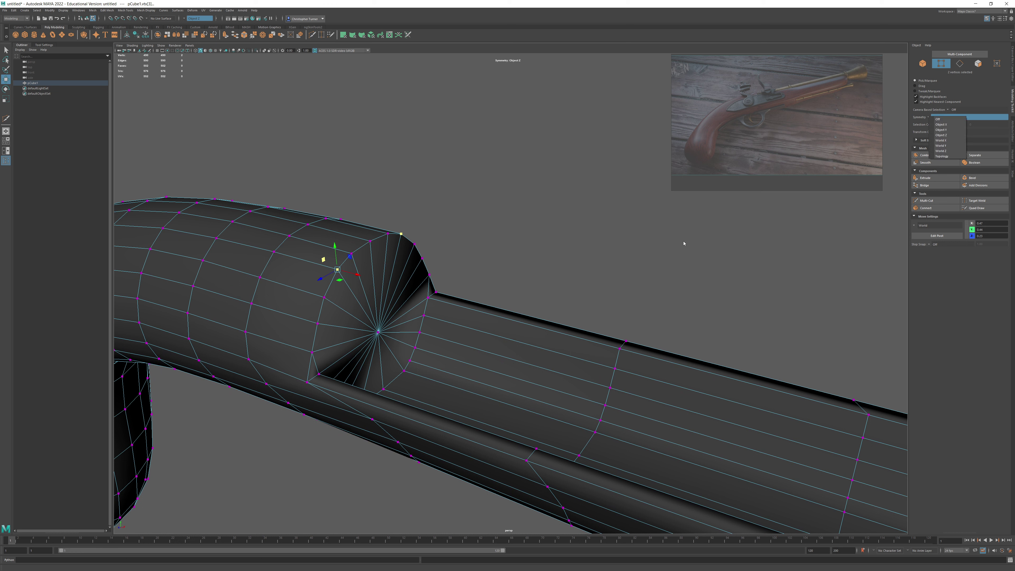
{"action": "left_click", "coordinate": [534, 270]}
{"action": "left_click", "coordinate": [476, 296]}
- Select the vertex pair on the channel's outer rim just ahead of the rear end wall and nudge it slightly across the width
{"action": "left_click_drag", "start_coordinate": [544, 278], "coordinate": [569, 276], "text": "alt"}
{"action": "scroll", "coordinate": [480, 296], "scroll_direction": "up", "scroll_amount": 3}
{"action": "middle_click_drag", "start_coordinate": [359, 256], "coordinate": [417, 327], "text": "alt"}
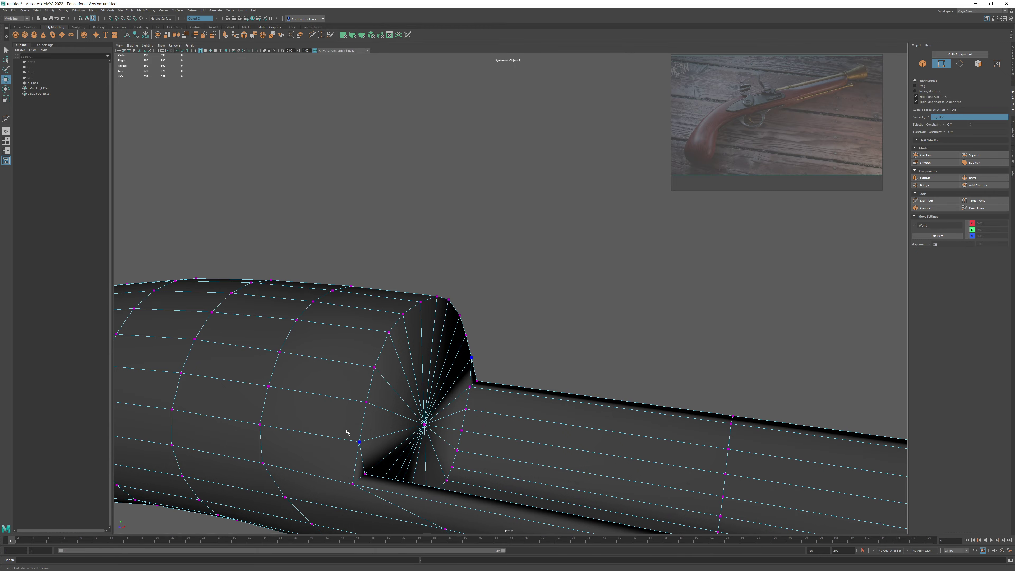
{"action": "left_click_drag", "start_coordinate": [348, 433], "coordinate": [460, 320], "text": "alt"}
{"action": "left_click", "coordinate": [466, 358]}
{"action": "left_click_drag", "start_coordinate": [437, 364], "coordinate": [442, 363]}
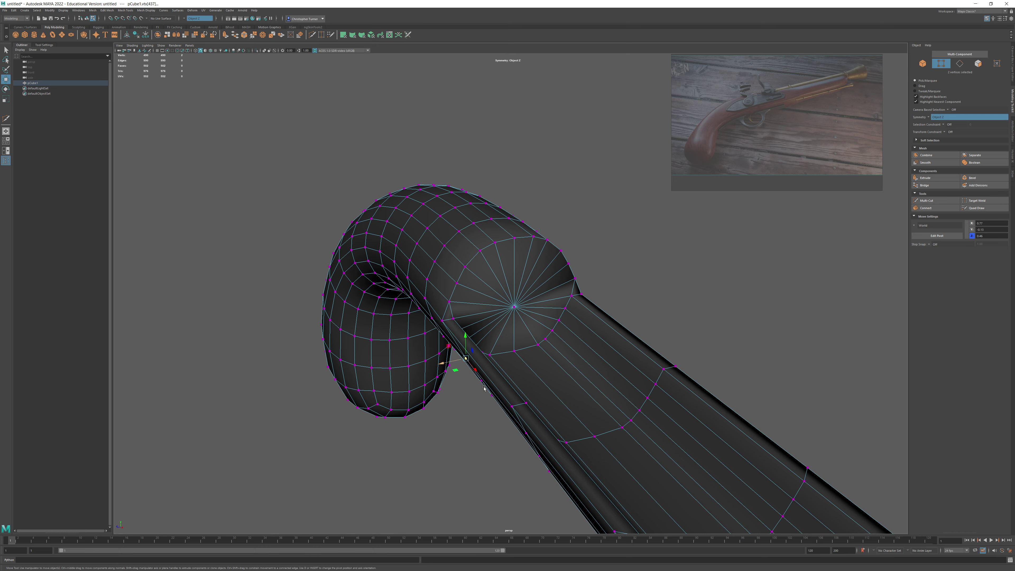
- In edge mode, select the edge loops around the rear end wall's rim and along the barrel channel's rims
{"action": "key", "text": "F10"}
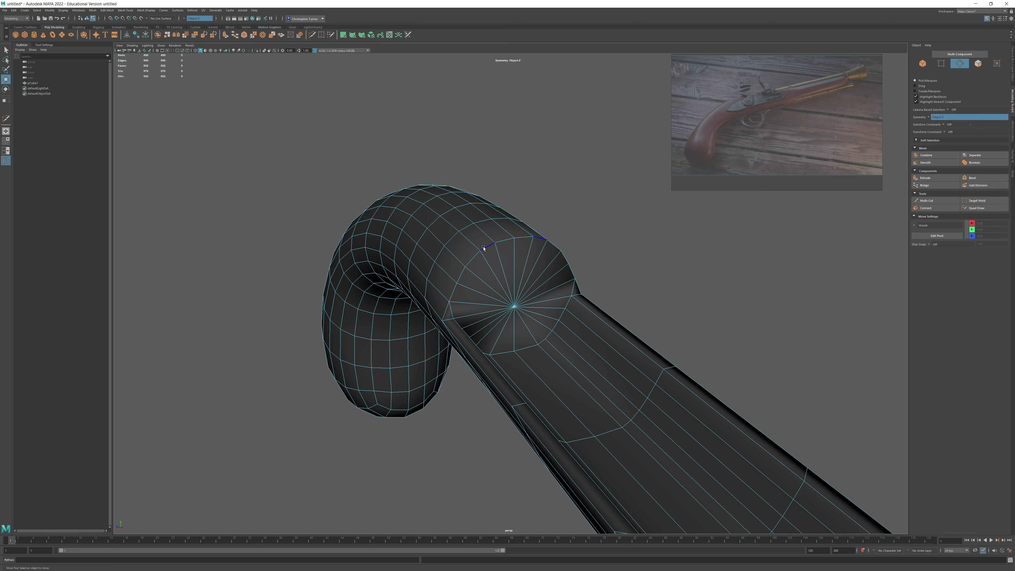
{"action": "double_click", "coordinate": [483, 249]}
{"action": "left_click_drag", "start_coordinate": [493, 325], "coordinate": [501, 332], "text": "alt"}
{"action": "left_click_drag", "start_coordinate": [540, 339], "coordinate": [414, 285], "text": "alt"}
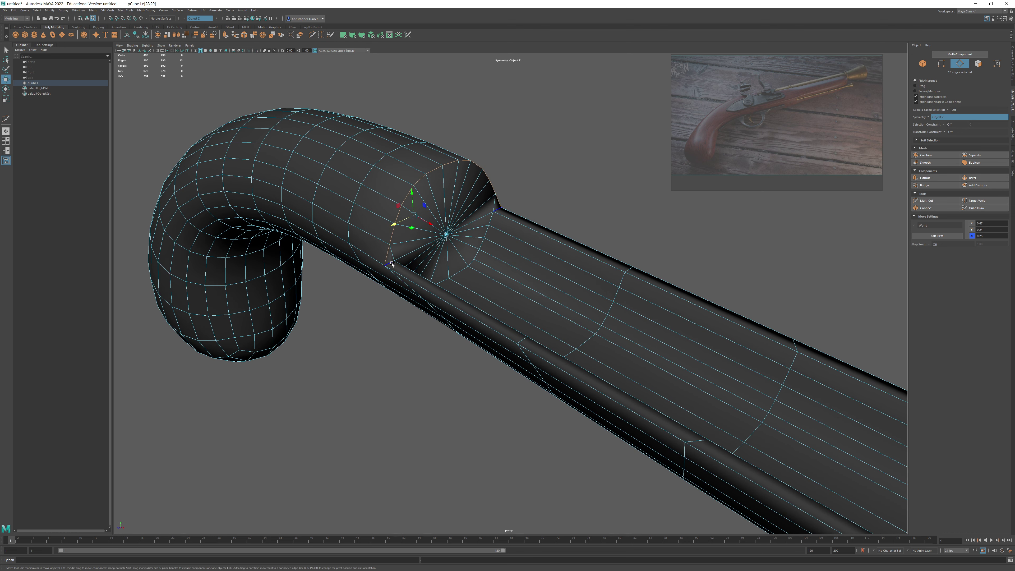
{"action": "double_click", "coordinate": [446, 286]}
{"action": "double_click", "coordinate": [442, 288], "text": "shift"}
{"action": "mouse_move", "coordinate": [518, 252]}
{"action": "left_mouse_down", "text": "alt"}
{"action": "mouse_move", "coordinate": [567, 252]}
{"action": "mouse_move", "coordinate": [554, 286]}
{"action": "mouse_move", "coordinate": [528, 244]}
{"action": "left_mouse_up", "text": "alt"}
{"action": "double_click", "coordinate": [573, 252], "text": "shift"}
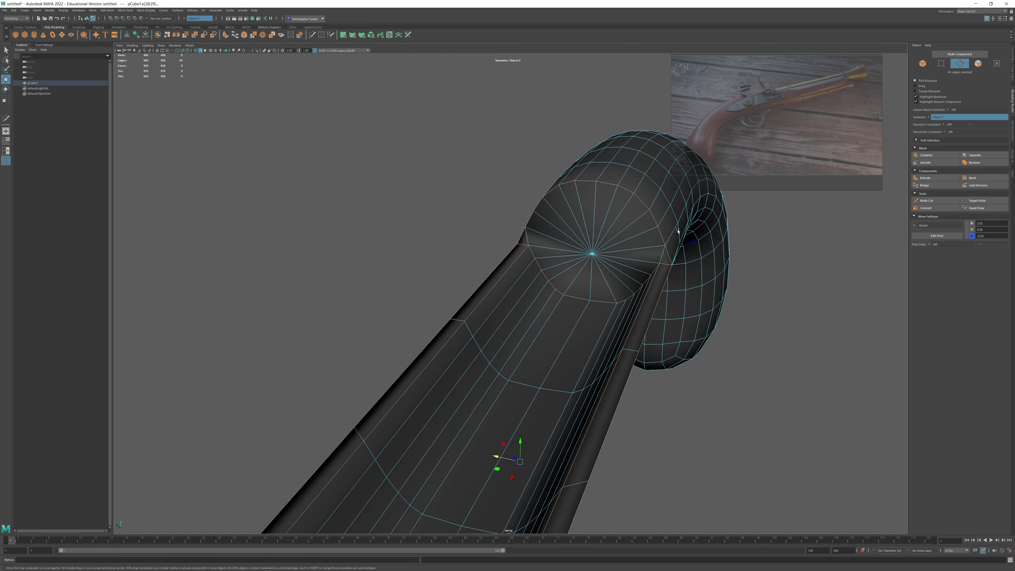
- Add the remaining rim edges along the fore-end's side to the current edge selection
{"action": "left_click_drag", "start_coordinate": [678, 230], "coordinate": [569, 340], "text": "alt"}
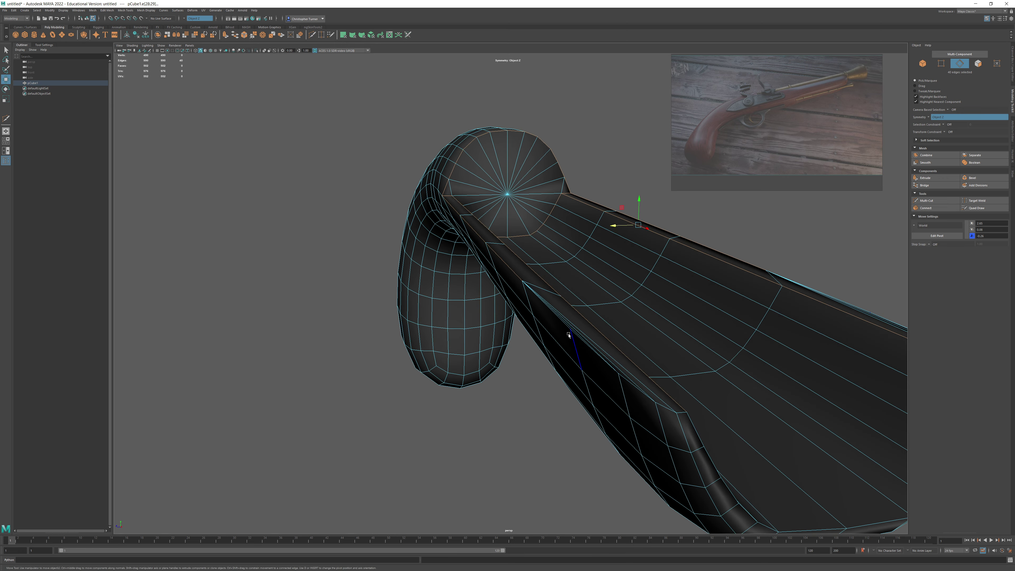
{"action": "left_click", "coordinate": [563, 326], "text": "shift"}
{"action": "left_click", "coordinate": [592, 351], "text": "shift"}
{"action": "double_click", "coordinate": [667, 409], "text": "shift"}
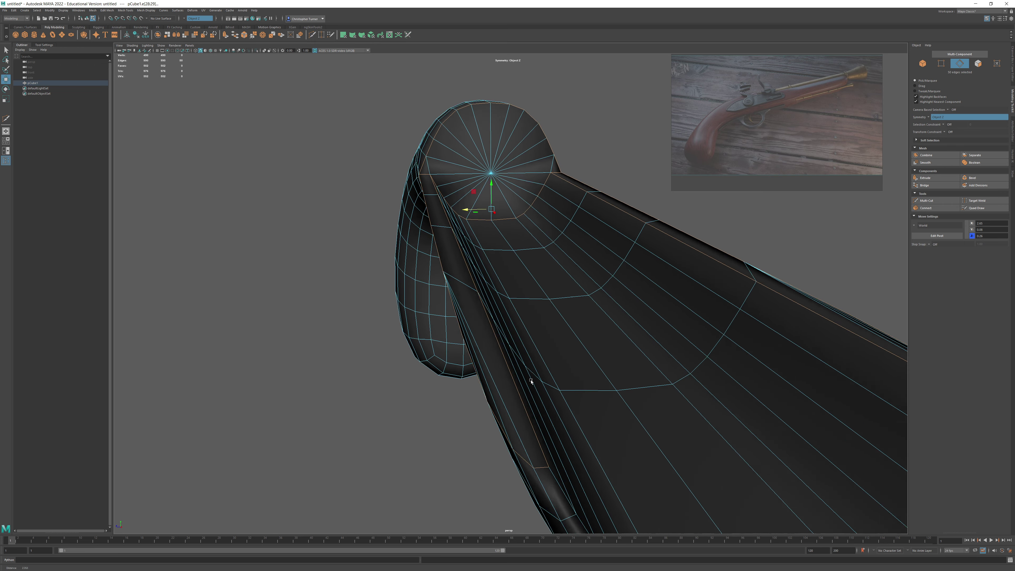